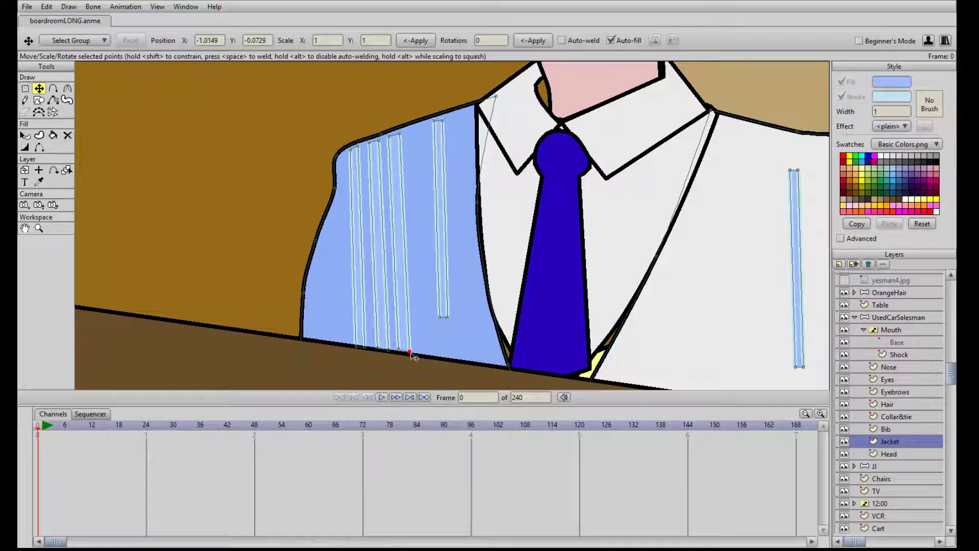
Align the third jacket stripe's upper corner with the shoulder line and nudge the stripe into place
left_click_drag(400, 134, 398, 134)
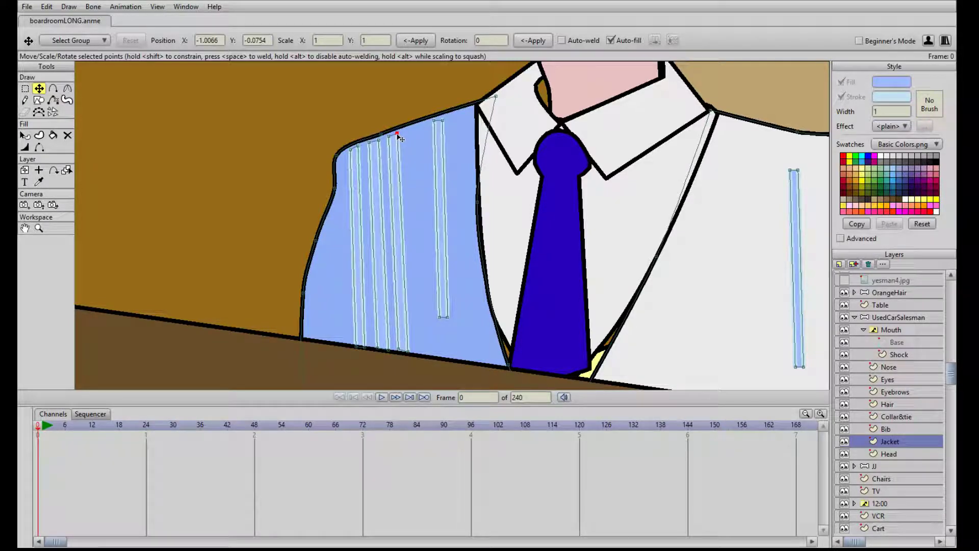
left_click(399, 209)
left_click_drag(400, 210, 401, 210)
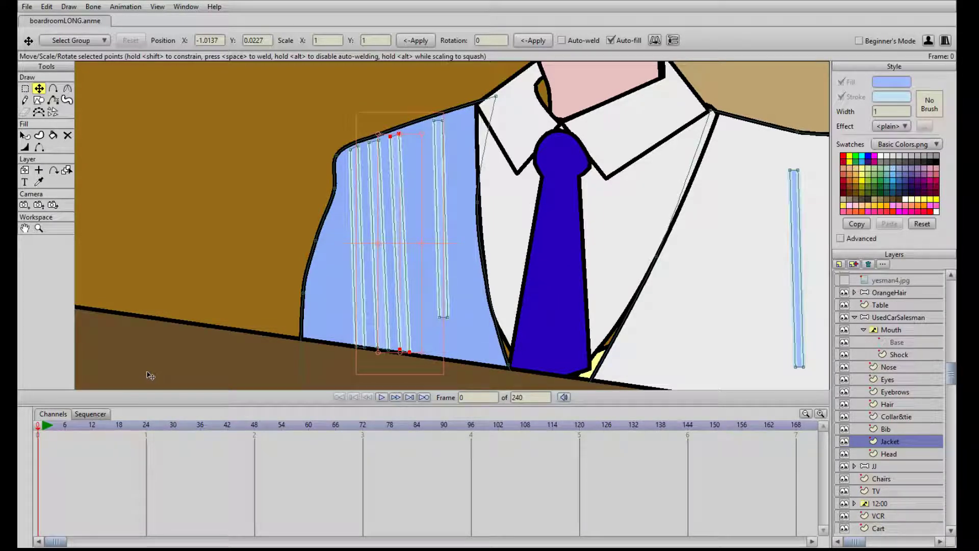
Move the loose fourth stripe beside the third and fit its corners to the shoulder line and the table edge
left_click(444, 187)
left_click_drag(443, 156, 422, 163)
left_click(420, 329)
left_click_drag(420, 329, 431, 357)
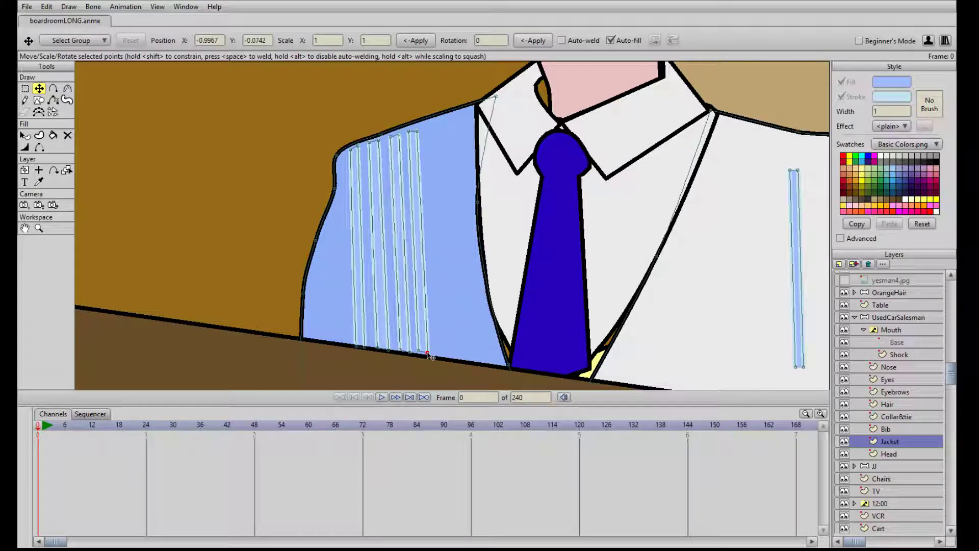
left_click(419, 352)
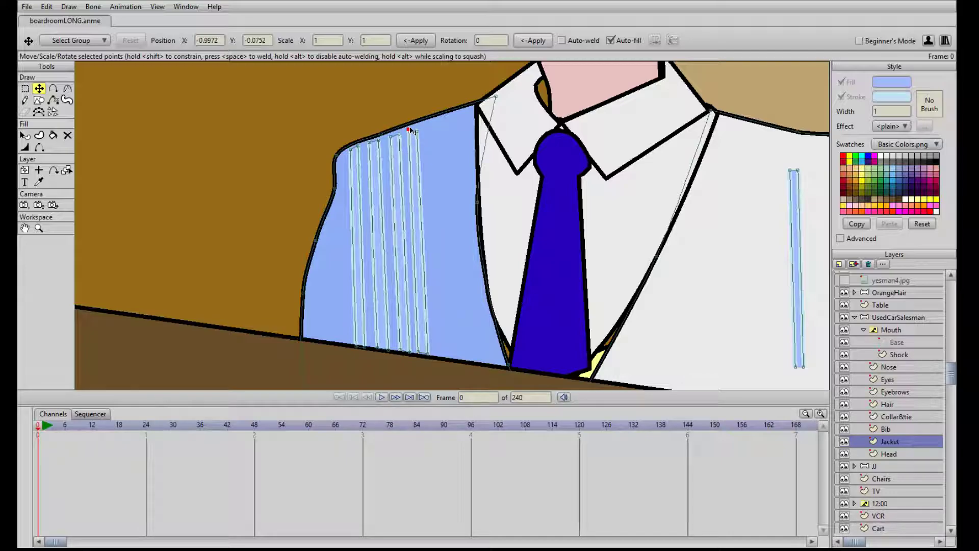
left_click_drag(418, 132, 417, 128)
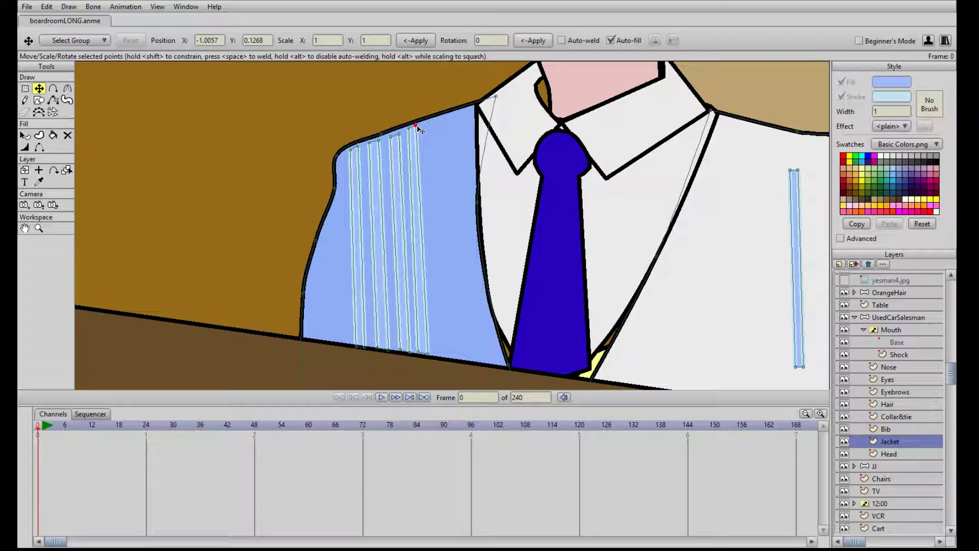
Try to select the upper and lower corner points of all four jacket stripes as one group
scroll(449, 318, "down", 5)
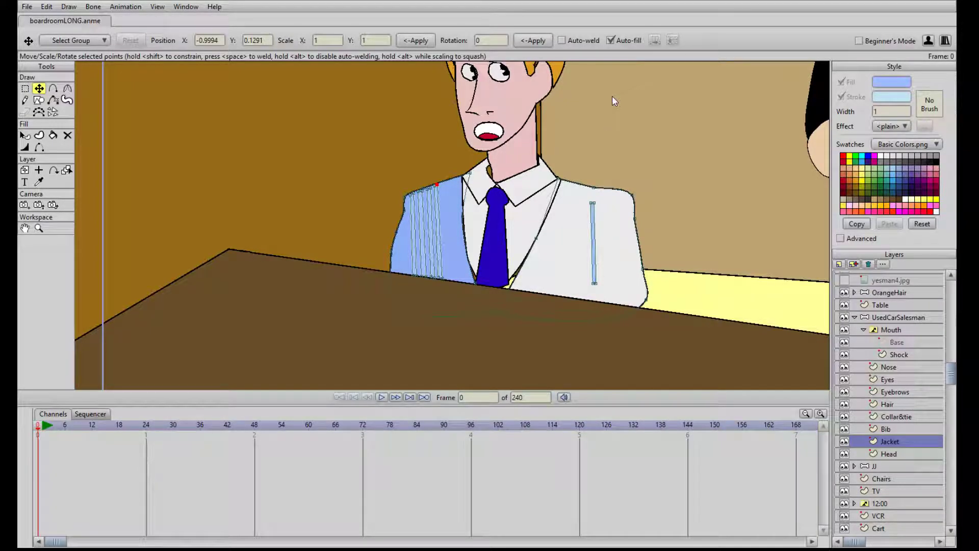
scroll(452, 243, "up", 3)
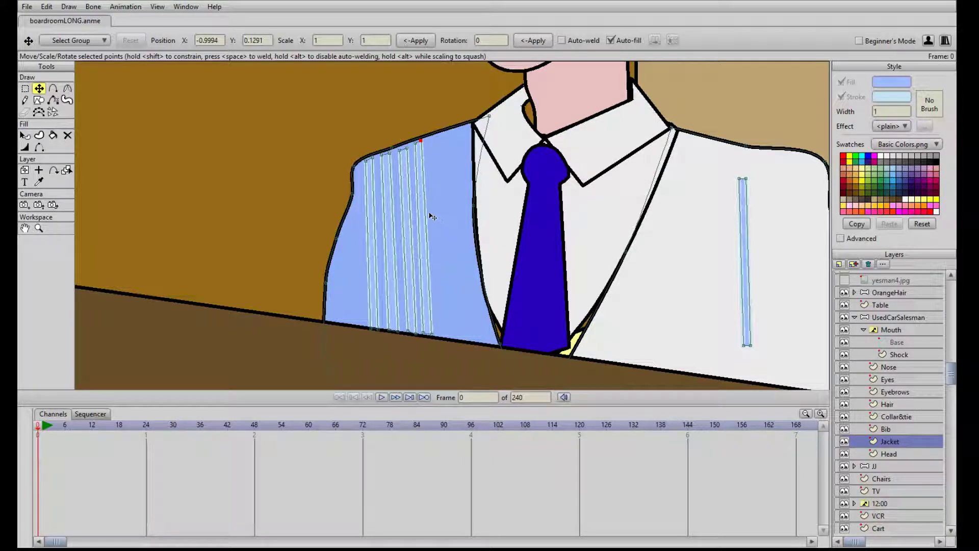
left_click(371, 182)
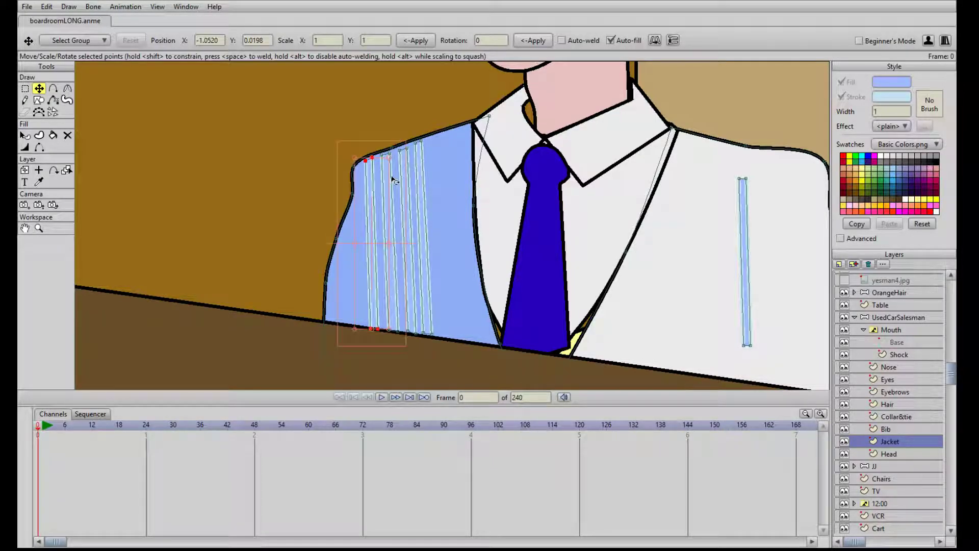
left_click(387, 169)
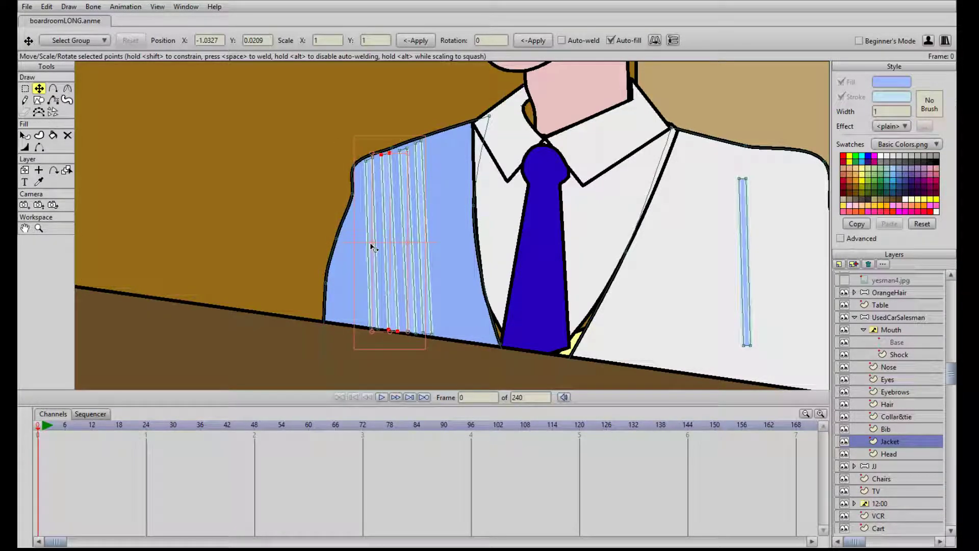
key("f")
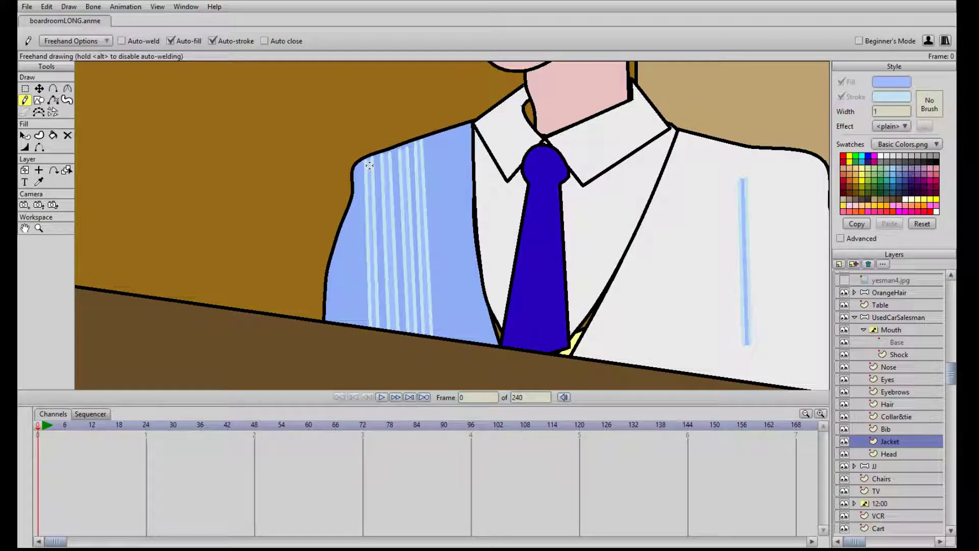
key("g")
left_click(366, 161, "shift")
left_click(373, 158, "shift")
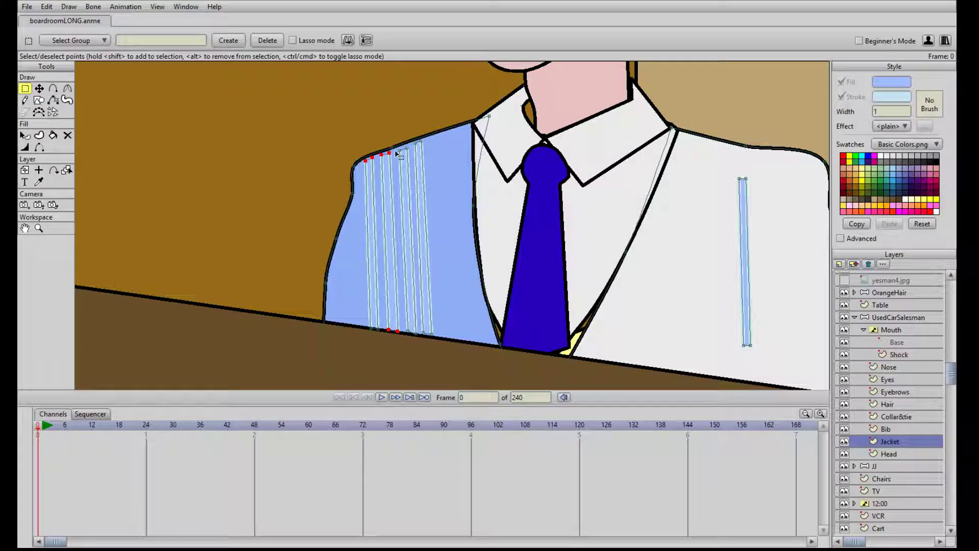
left_click_drag(427, 139, 428, 135)
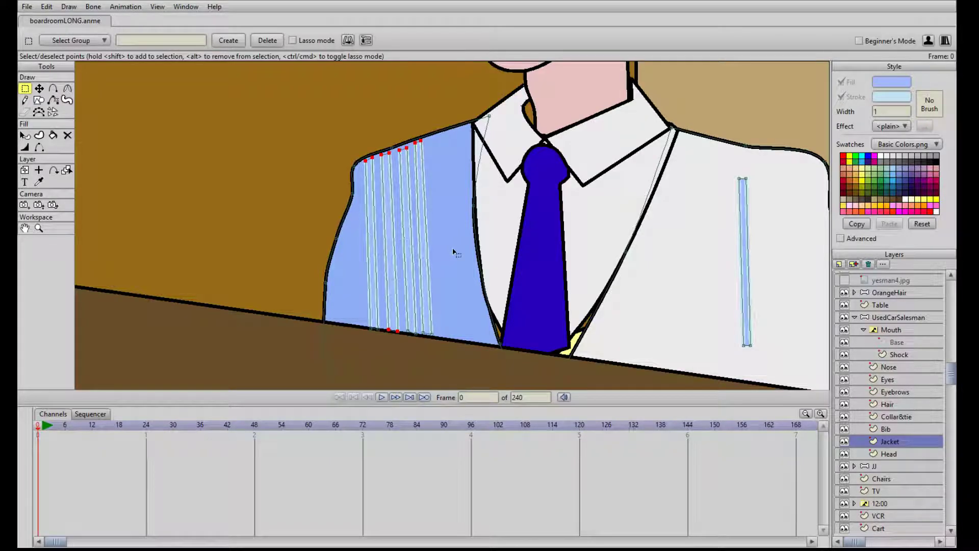
left_click_drag(452, 250, 440, 184)
left_click_drag(398, 278, 423, 260)
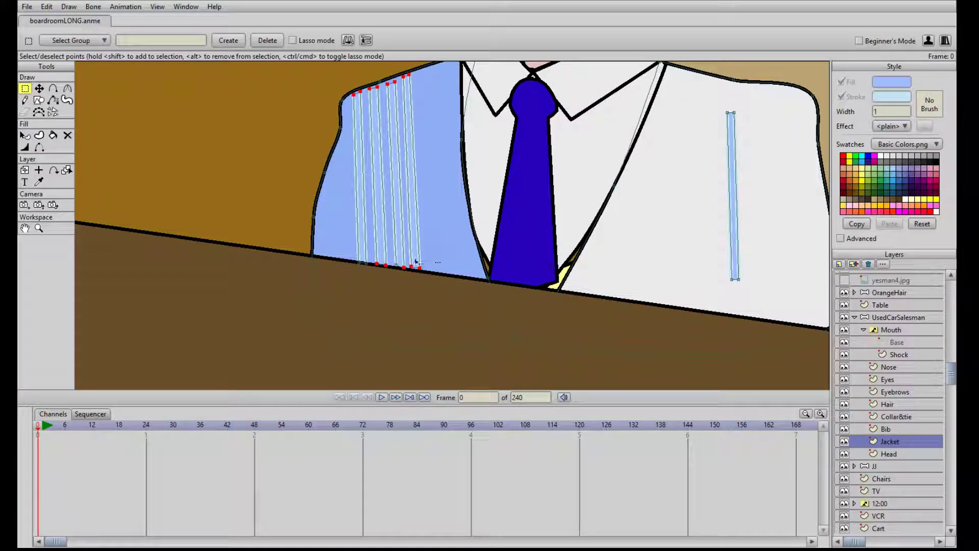
left_click_drag(349, 279, 417, 250)
key("t")
left_click_drag(428, 137, 438, 227)
left_click_drag(433, 165, 430, 133)
left_click_drag(385, 174, 387, 175)
left_click_drag(416, 125, 258, 153)
scroll(341, 147, "down", 3)
scroll(422, 155, "up", 5)
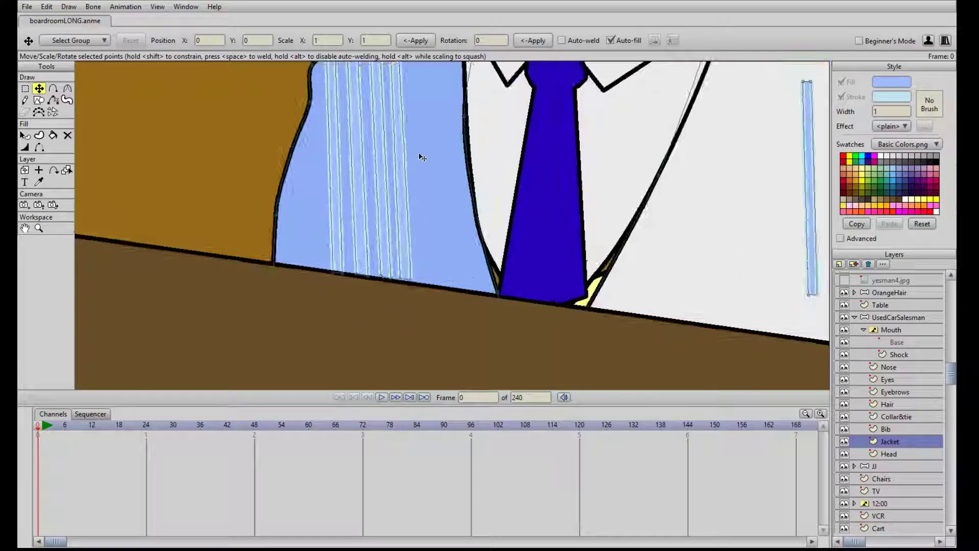
Place a copy of the outermost stripe closer to the sleeve edge and fit its upper corners to the sleeve outline
left_click_drag(362, 136, 408, 190)
left_click(393, 175)
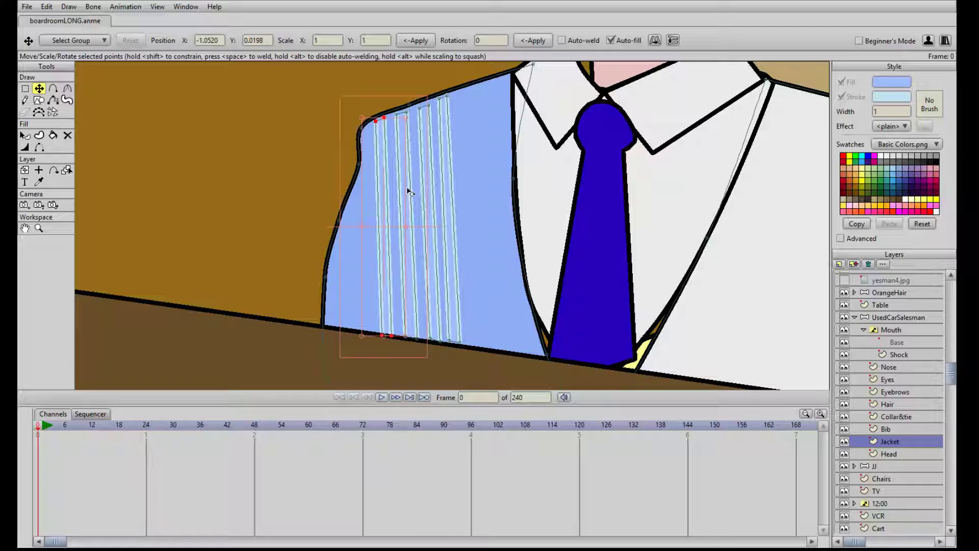
left_click_drag(384, 179, 365, 236)
scroll(364, 204, "up", 2)
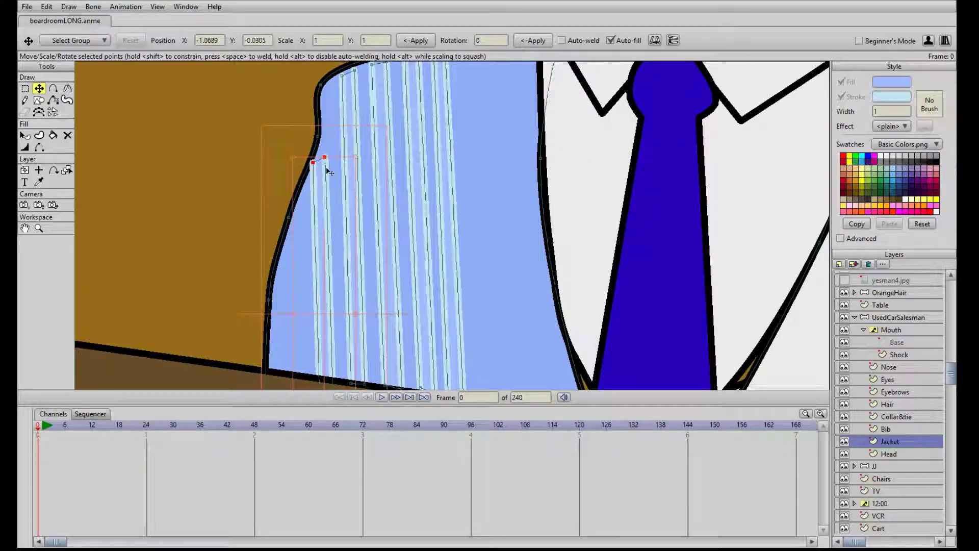
mouse_move(325, 157)
left_mouse_down()
mouse_move(324, 139)
mouse_move(315, 168)
left_mouse_up()
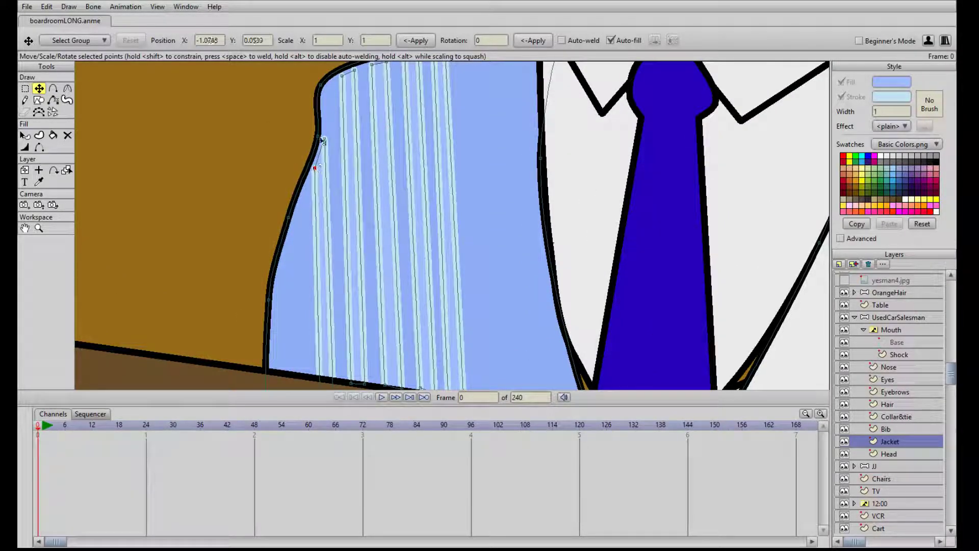
Fit the upper corners of the second and third stripes from the sleeve to the shoulder line
scroll(326, 142, "down", 4)
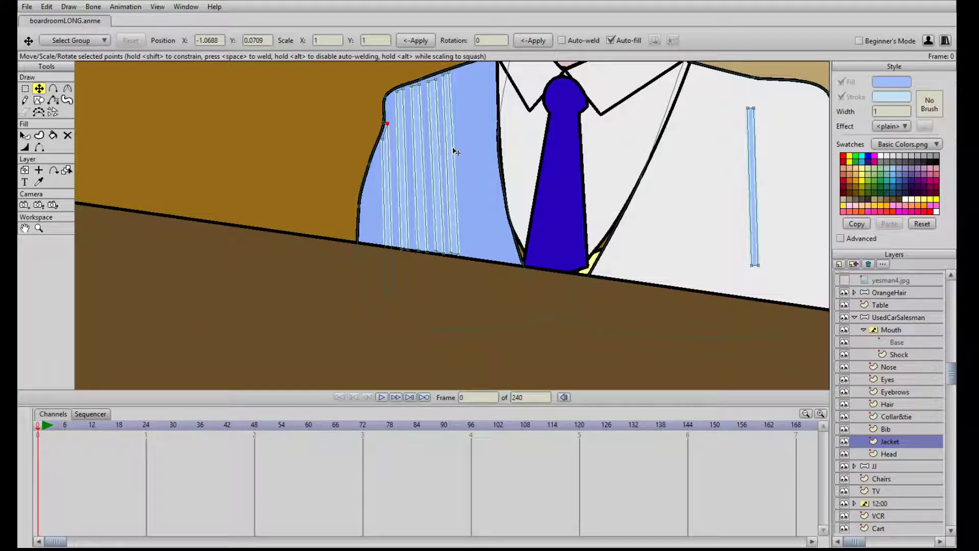
scroll(406, 134, "up", 3)
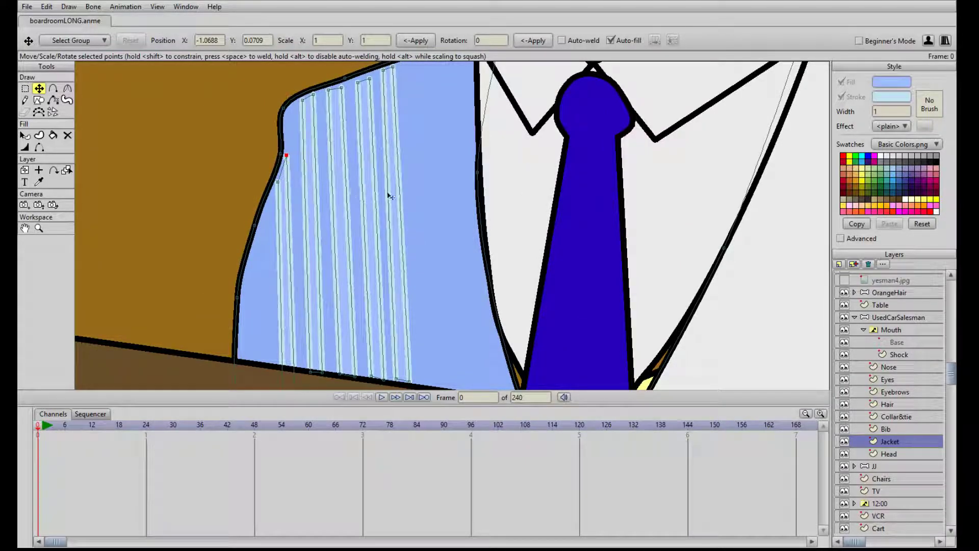
scroll(426, 214, "down", 2)
scroll(427, 214, "up", 2)
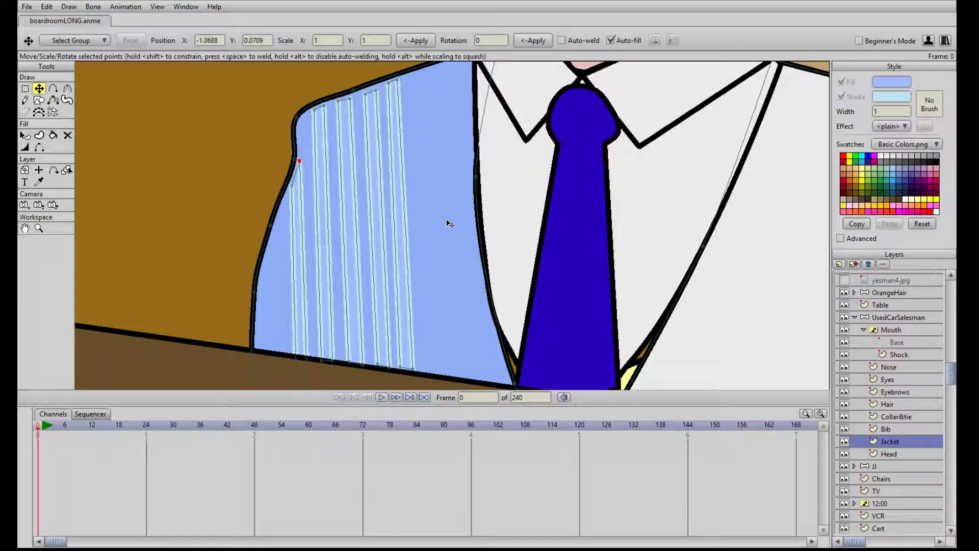
left_click_drag(429, 316, 394, 313)
scroll(394, 313, "down", 2)
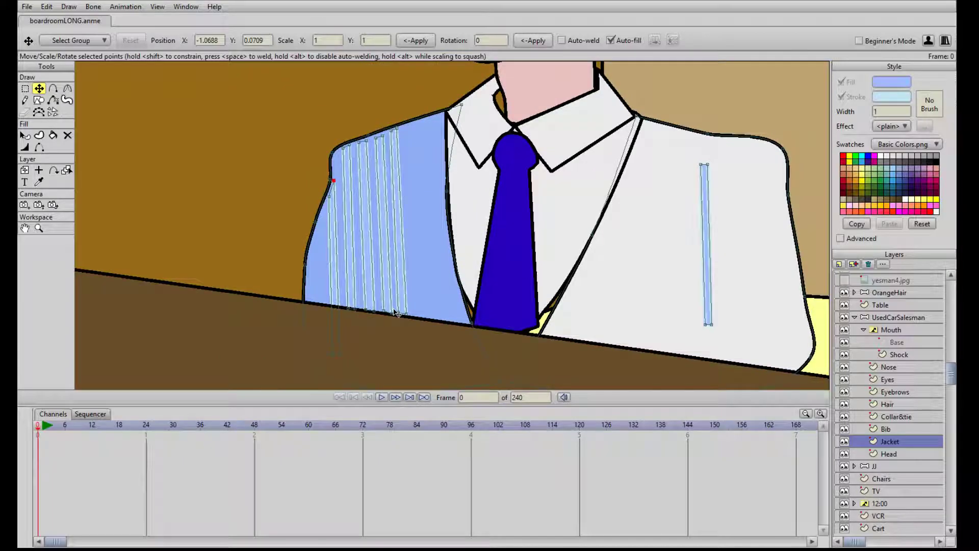
scroll(394, 310, "up", 2)
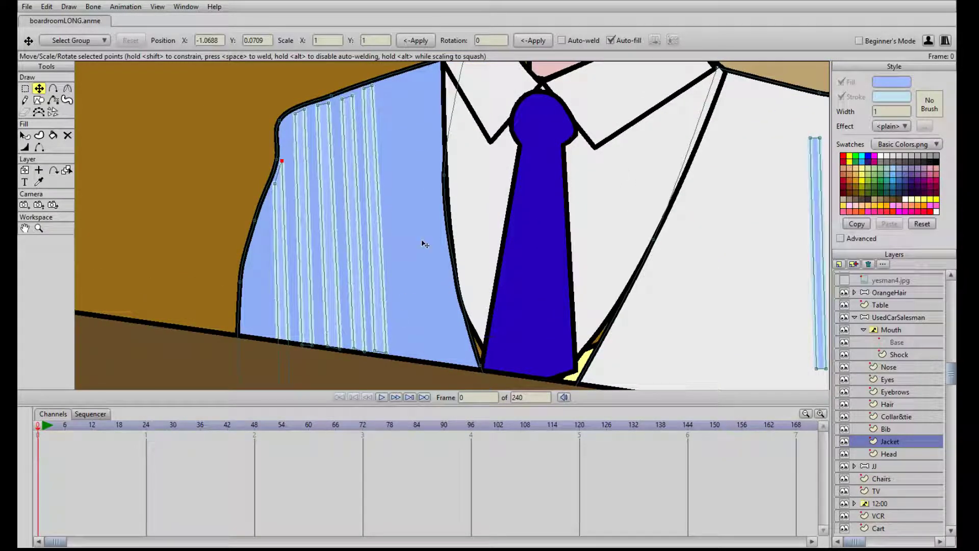
left_click_drag(296, 114, 306, 109)
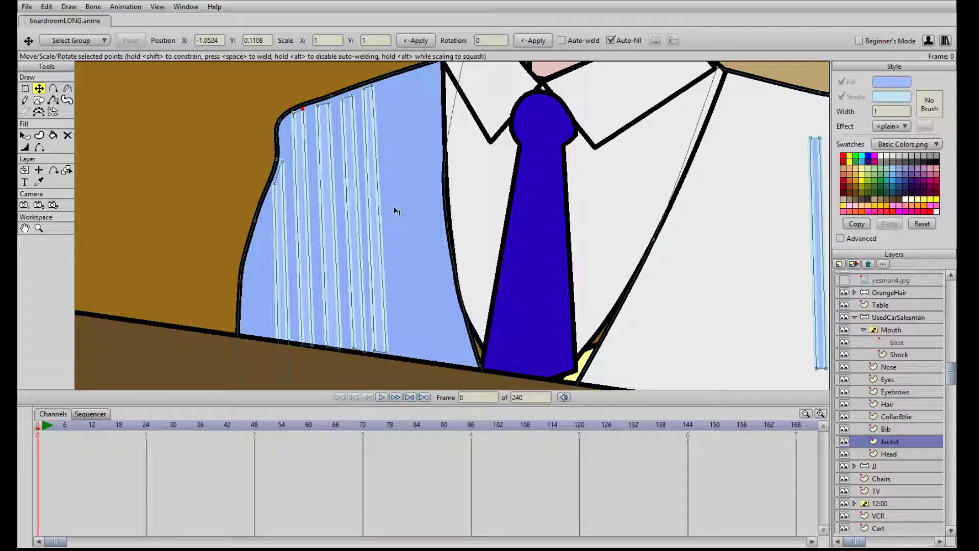
left_click_drag(318, 105, 327, 100)
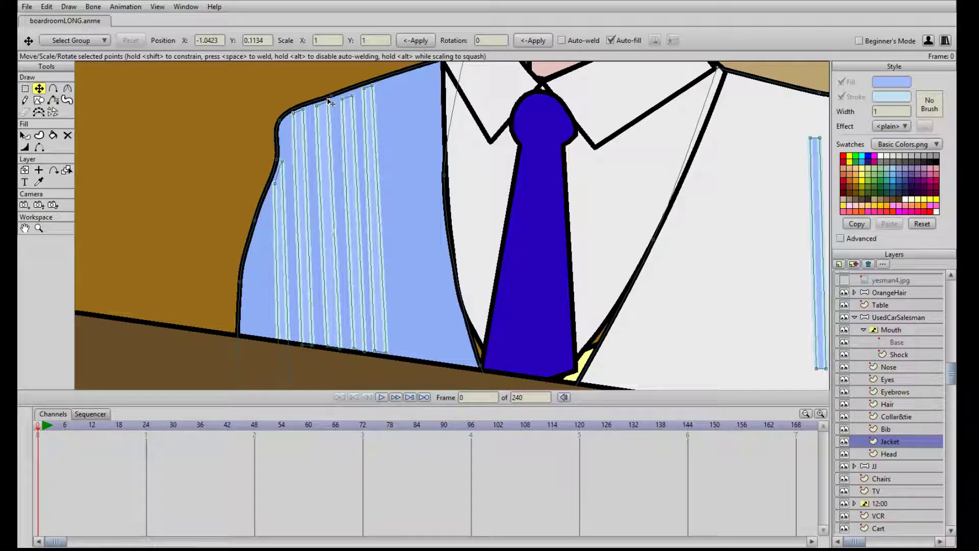
Fit the fourth stripe's lower corner to the table edge and its upper corner to the shoulder line
left_click_drag(340, 347, 371, 273)
scroll(408, 291, "down", 4)
scroll(408, 290, "up", 5)
left_click_drag(338, 328, 350, 335)
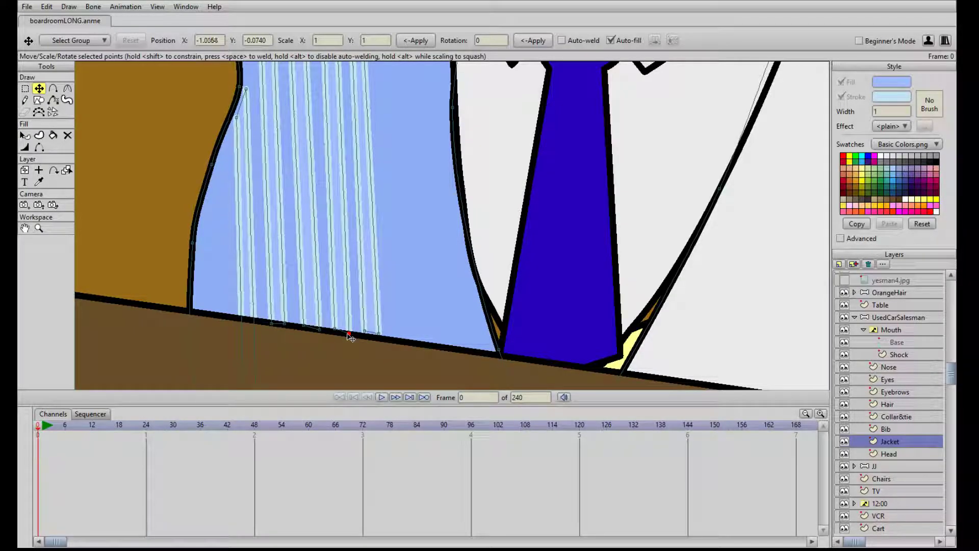
left_click_drag(435, 175, 420, 258)
left_click_drag(306, 93, 321, 84)
scroll(372, 200, "down", 5)
scroll(372, 203, "up", 3)
scroll(375, 209, "up", 1)
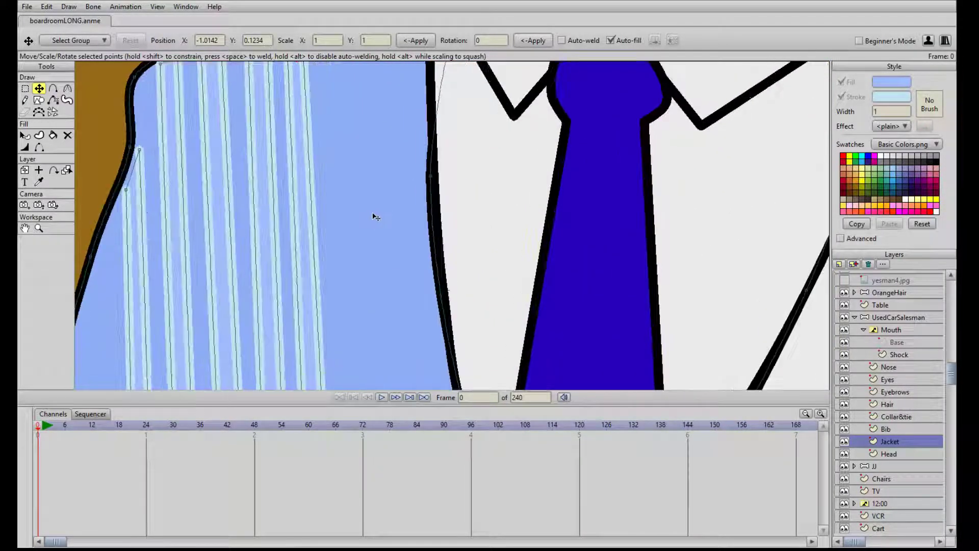
Copy the stripe nearest the lapel and place three copies across the remaining blue area up to the lapel
scroll(365, 230, "down", 2)
scroll(367, 231, "up", 2)
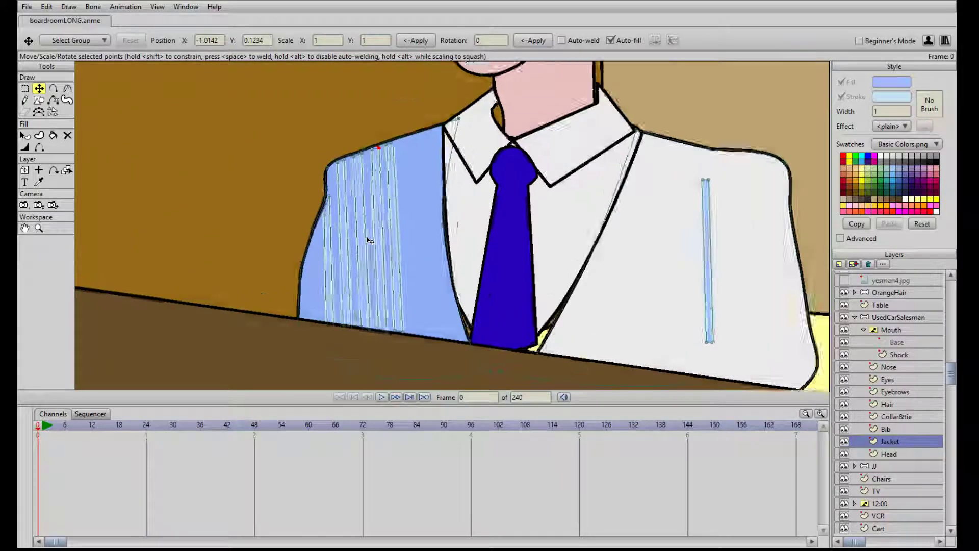
double_click(371, 219)
left_click_drag(409, 233, 396, 162)
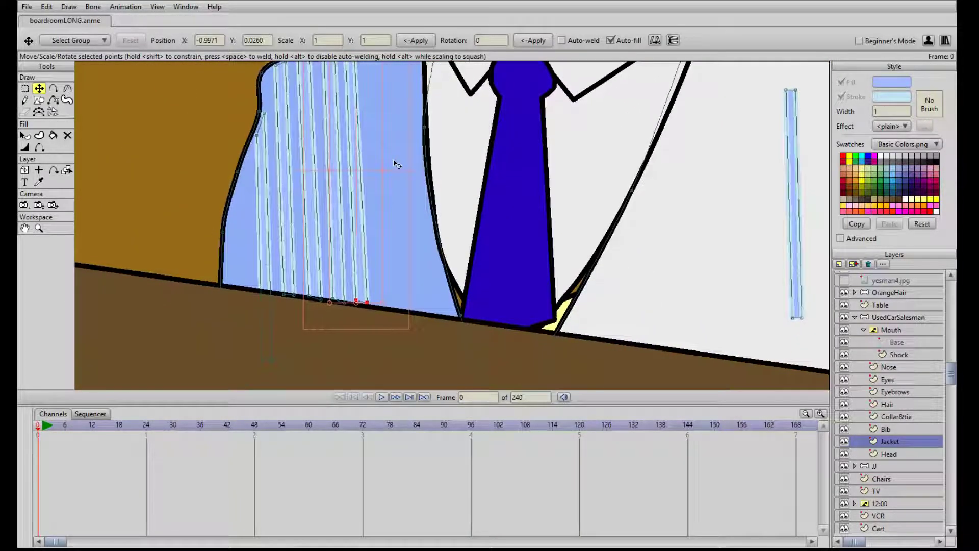
left_click_drag(387, 122, 376, 202)
key("ctrl+v")
left_click_drag(345, 172, 432, 138)
left_click_drag(380, 155, 415, 149)
left_click_drag(463, 255, 463, 187)
Place another stripe copy at the outer edge of the sleeve, with its upper corners along the sleeve outline
left_click(260, 193)
left_click_drag(260, 193, 244, 240)
scroll(394, 237, "down", 3)
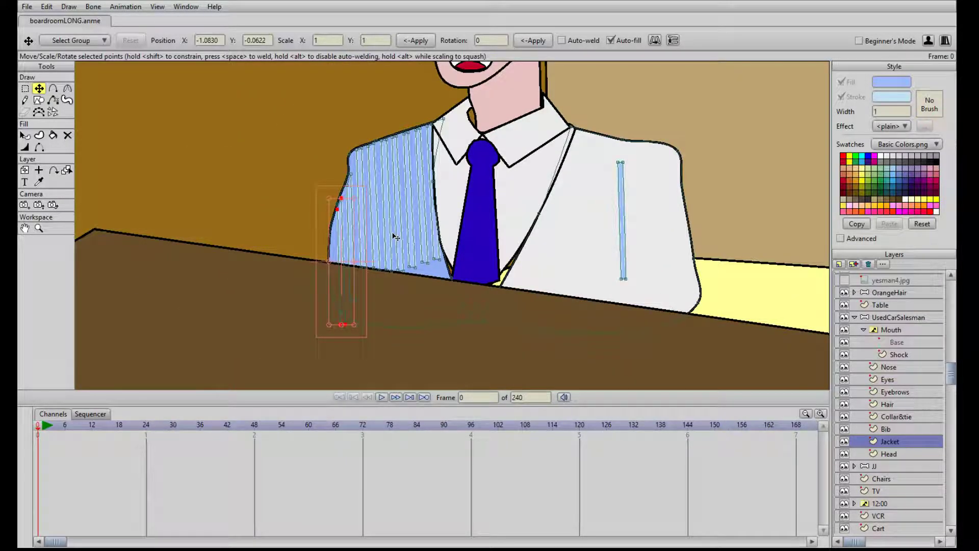
Lower the bottom corners of the first of the three new stripes and of its neighbour to the table edge
scroll(393, 236, "up", 3)
left_click_drag(355, 269, 385, 192)
key("g")
key("Return")
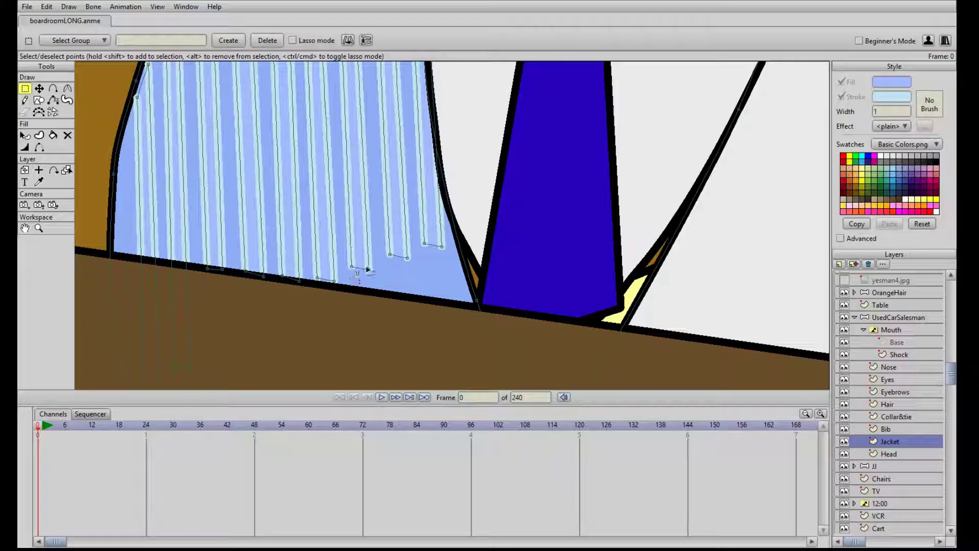
left_click(365, 268)
key("t")
left_click_drag(365, 300, 364, 320)
key("g")
mouse_move(317, 289)
left_mouse_down()
mouse_move(335, 272)
mouse_move(327, 298)
left_mouse_up()
key("t")
Extend the bottom corners of the two stripes nearest the lapel down to the table edge
key("g")
left_click_drag(382, 264, 403, 318)
key("t")
key("g")
left_click_drag(419, 258, 437, 317)
key("t")
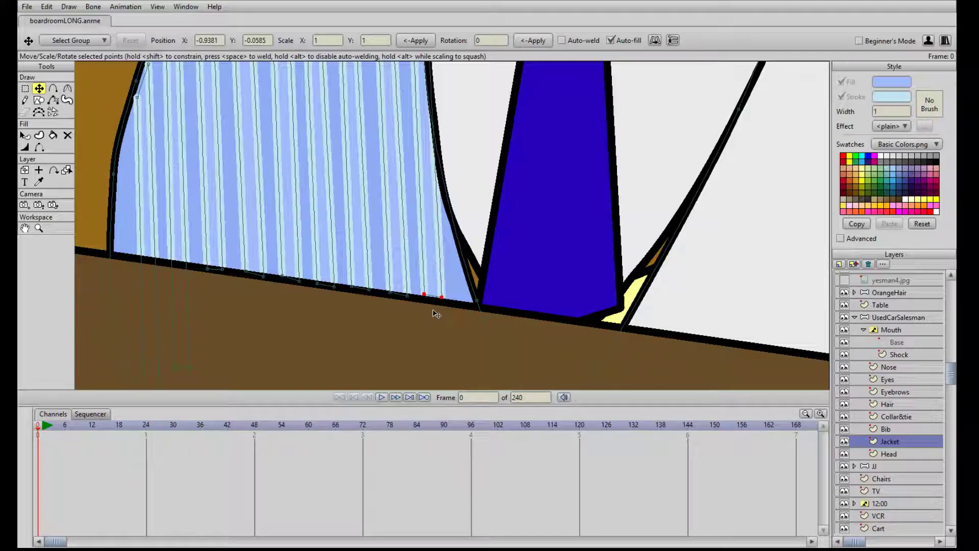
Check how the finished stripes fit the jacket along the shoulder, sleeve and table edge
scroll(439, 275, "down", 3)
scroll(403, 168, "up", 3)
left_click_drag(401, 167, 376, 301)
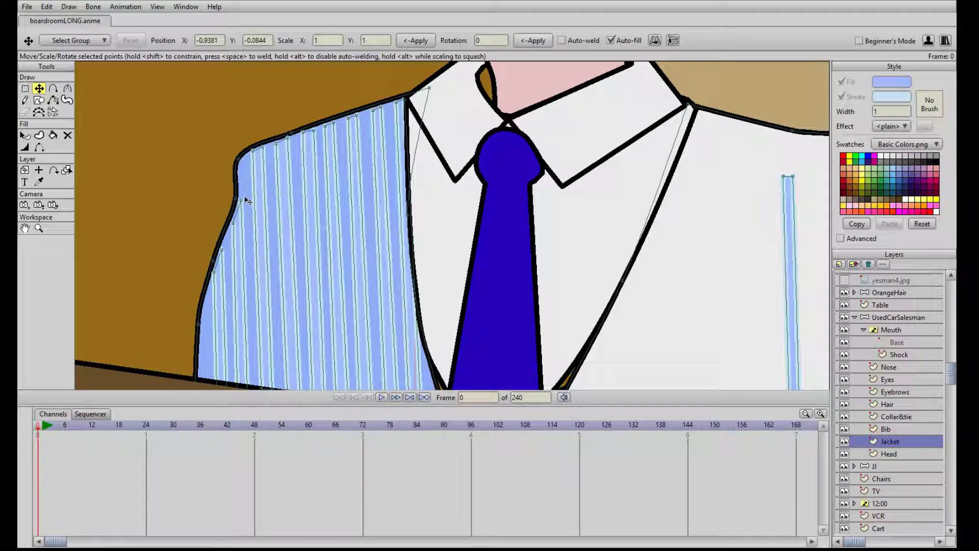
scroll(313, 186, "down", 3)
scroll(315, 187, "up", 3)
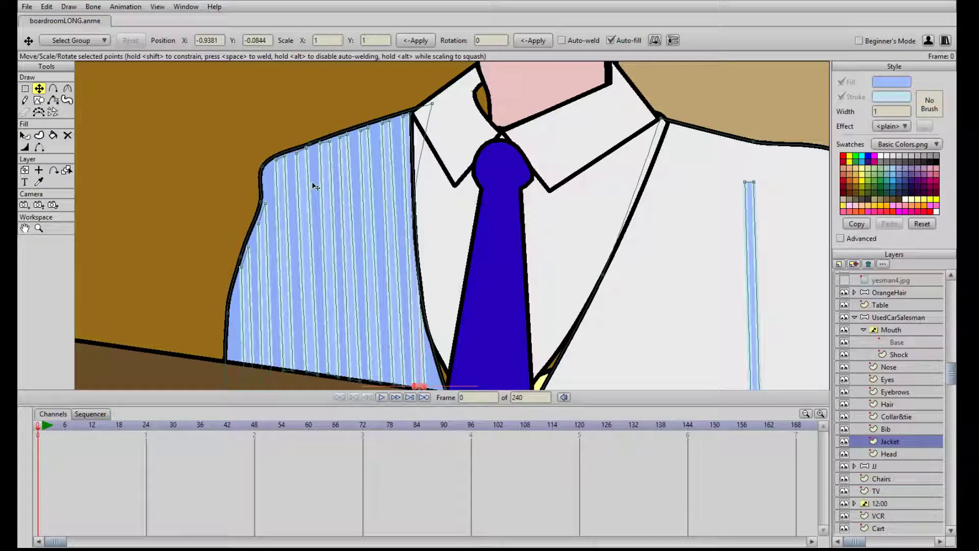
left_click_drag(213, 228, 212, 191)
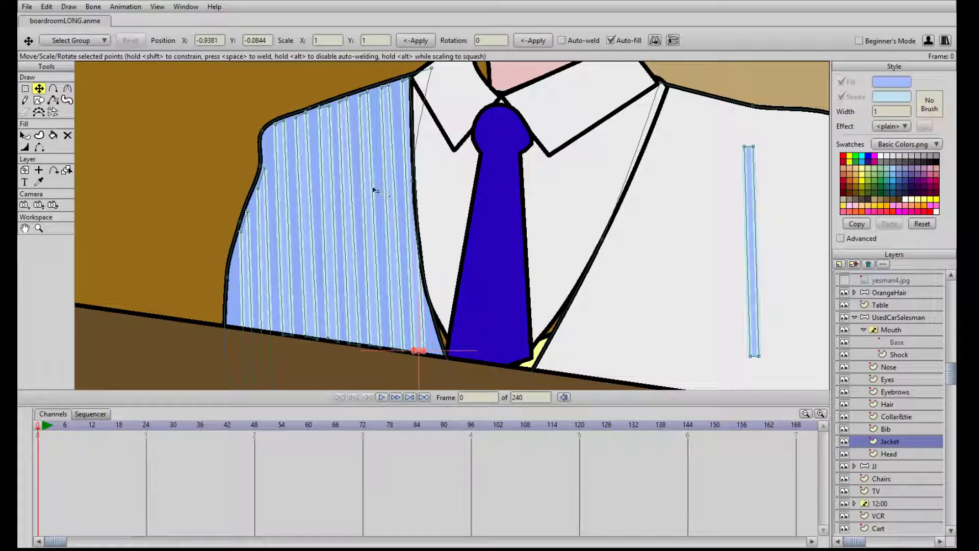
scroll(479, 191, "down", 4)
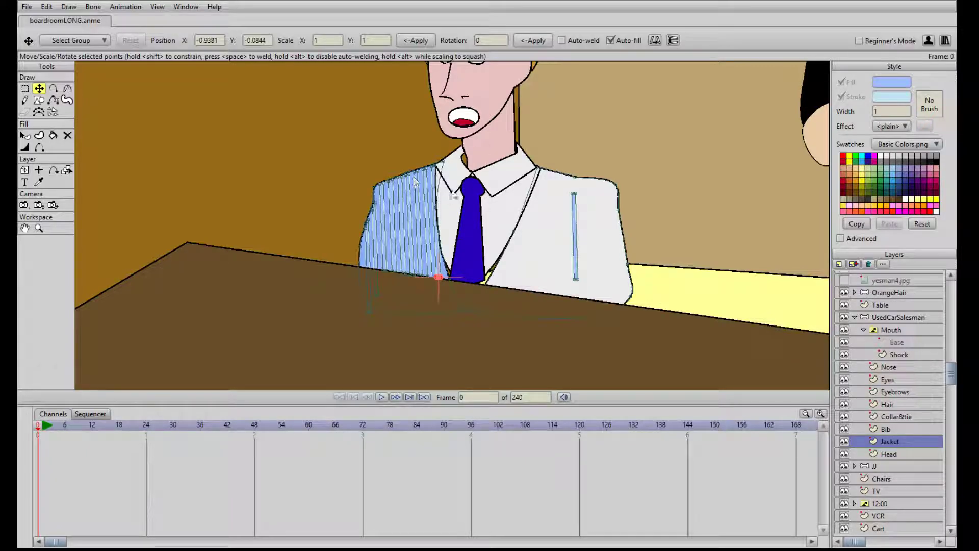
Set the stroke width of the outermost stripe on the striped half's sleeve to 0.5
scroll(415, 291, "up", 5)
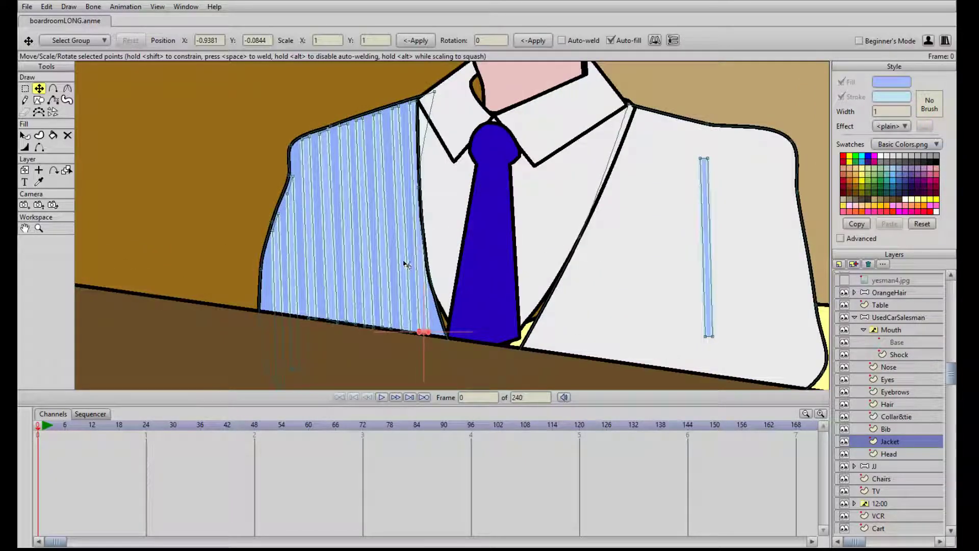
left_click_drag(396, 226, 426, 225)
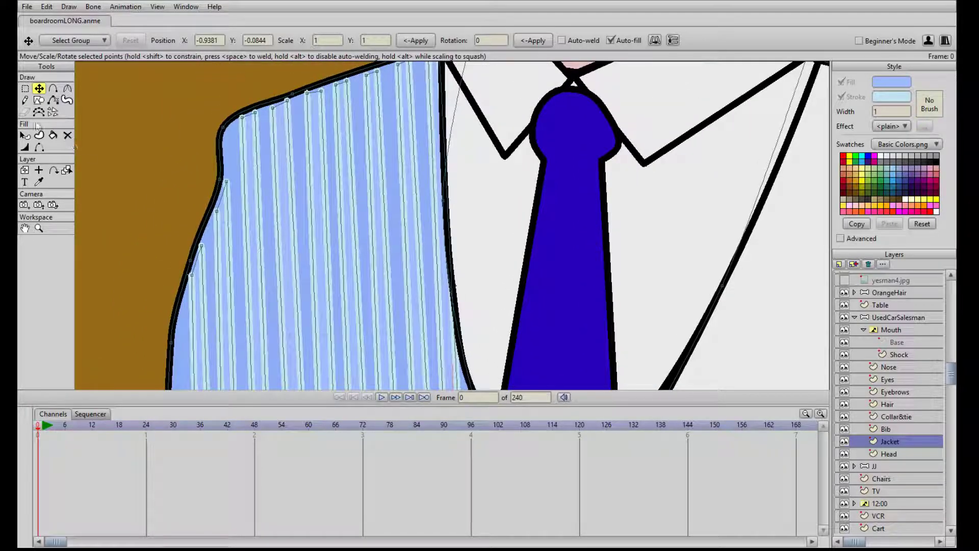
left_click(24, 135)
left_click_drag(317, 269, 271, 178)
left_click(186, 213)
left_click(878, 111)
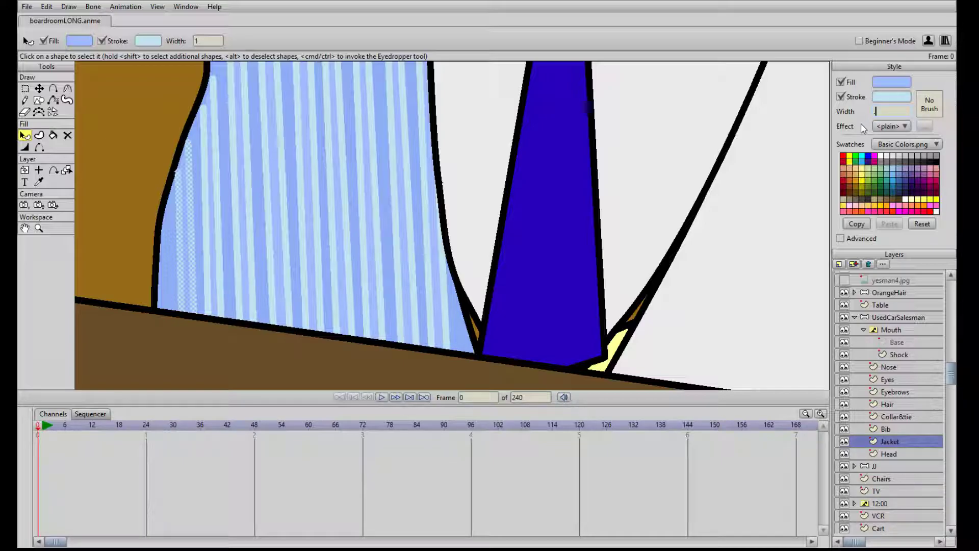
type("0.5")
key("Return")
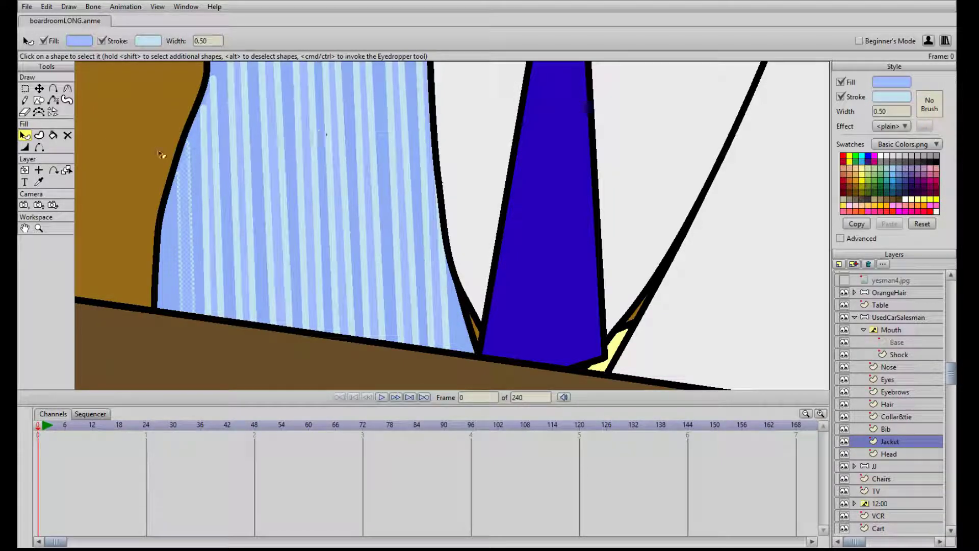
key("Return")
Copy the 0.5-width stripe style onto the neighbouring stripes, working from the sleeve to the middle of the striped half
left_click(192, 187)
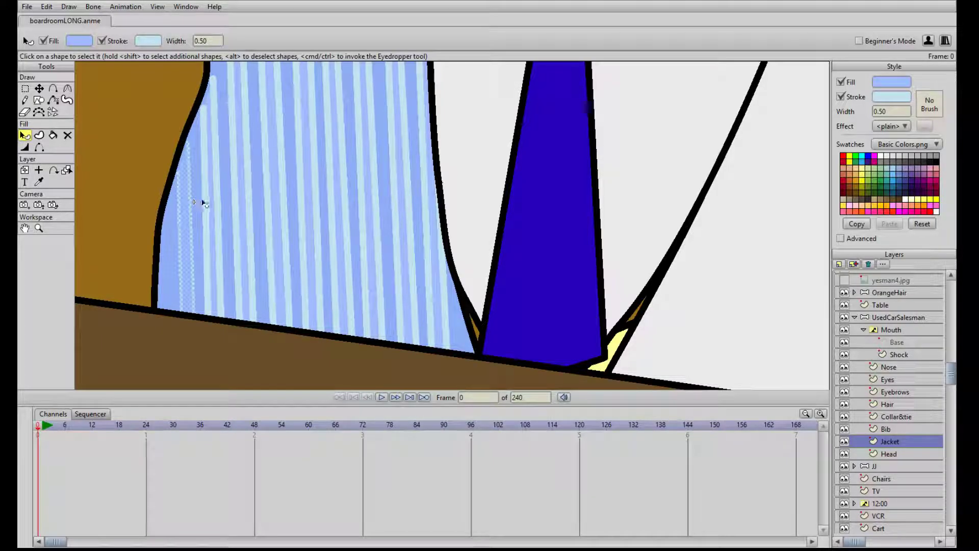
left_click(209, 194)
left_click(189, 199, "ctrl")
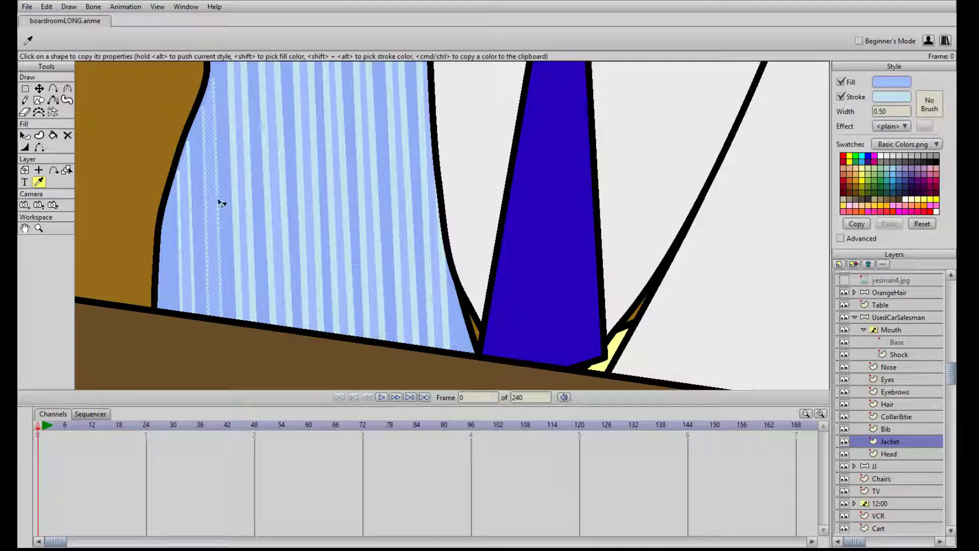
left_click(244, 190)
left_click(217, 198, "ctrl")
left_click(278, 191)
left_click(247, 198, "ctrl")
left_click(308, 191)
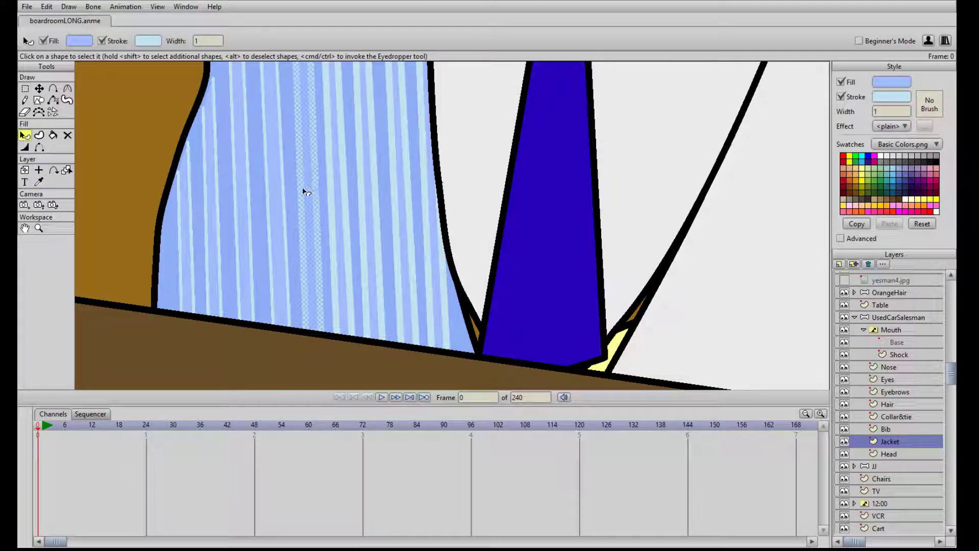
left_click(280, 199, "ctrl")
Apply the same 0.5-width style to the remaining stripes from the middle of the striped half to the lapel
left_click(338, 198)
left_click(320, 202, "ctrl")
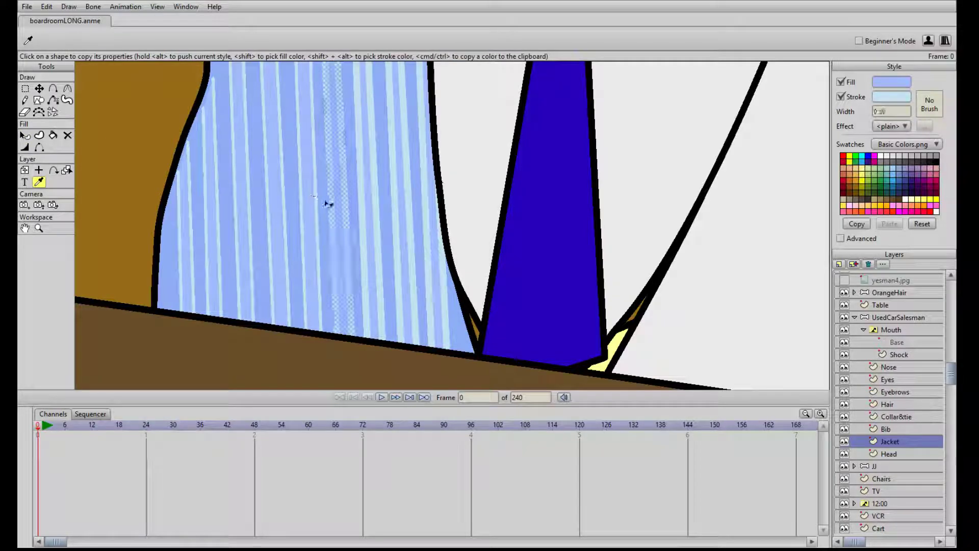
left_click(369, 198)
left_click(347, 201, "ctrl")
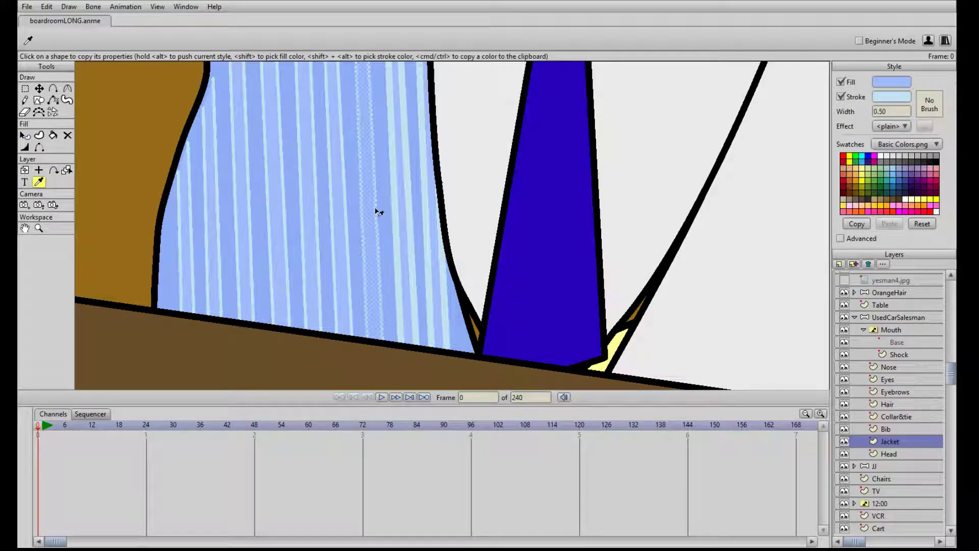
left_click(390, 197)
left_click(372, 199, "ctrl")
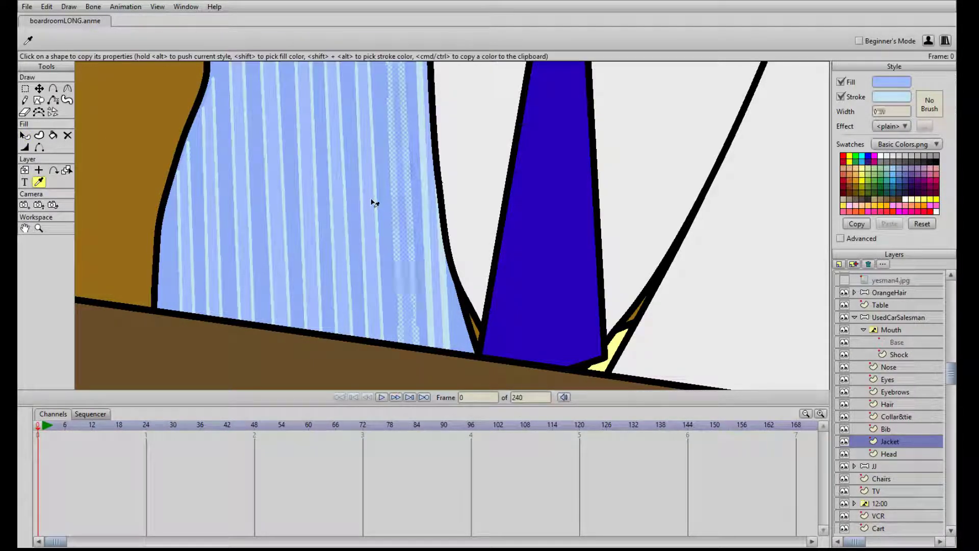
left_click(421, 190)
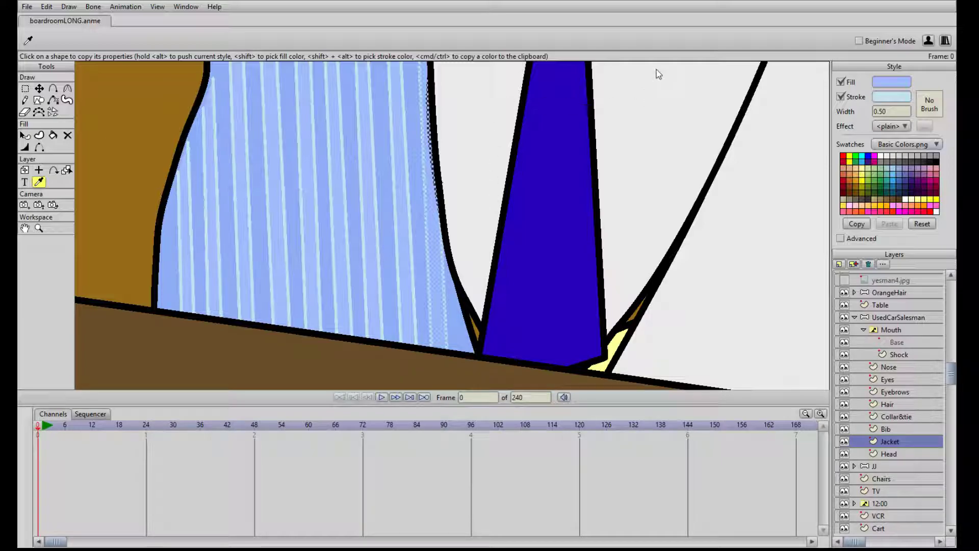
Delete the leftover wide stripe lying on the white half of the jacket
scroll(494, 182, "down", 4)
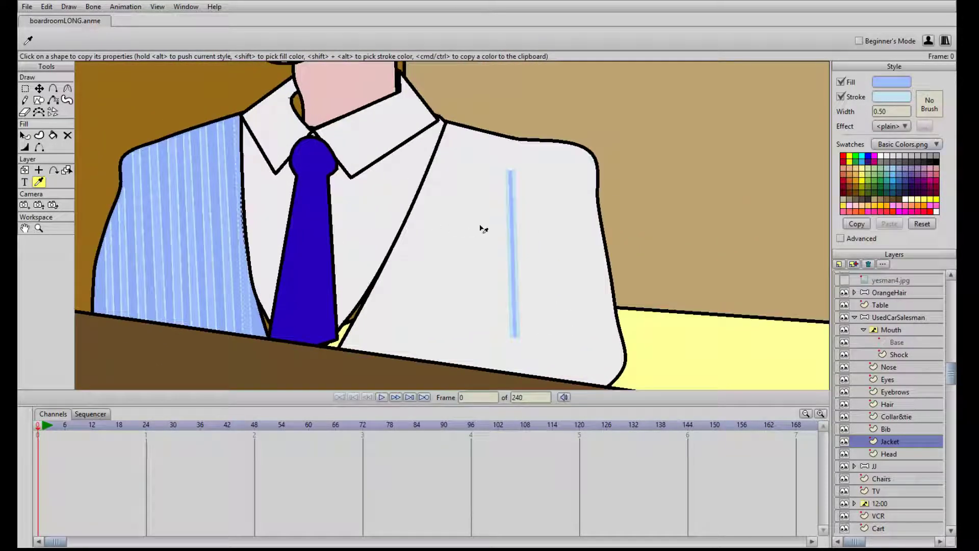
key("t")
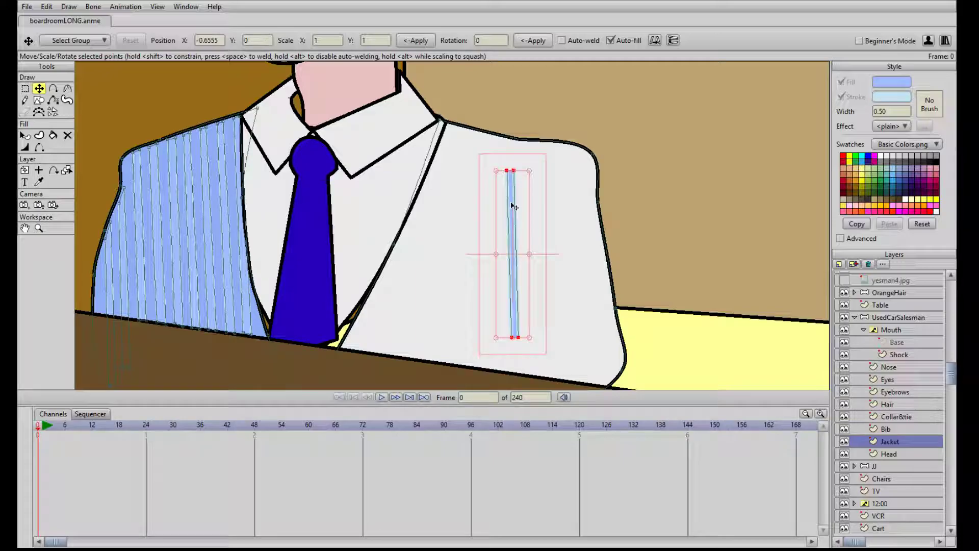
key("Delete")
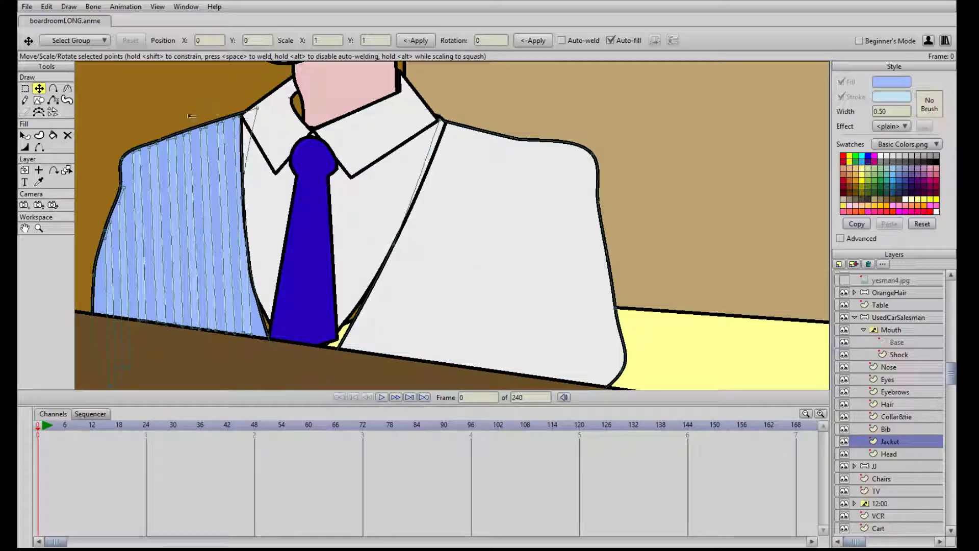
left_click_drag(511, 273, 547, 256)
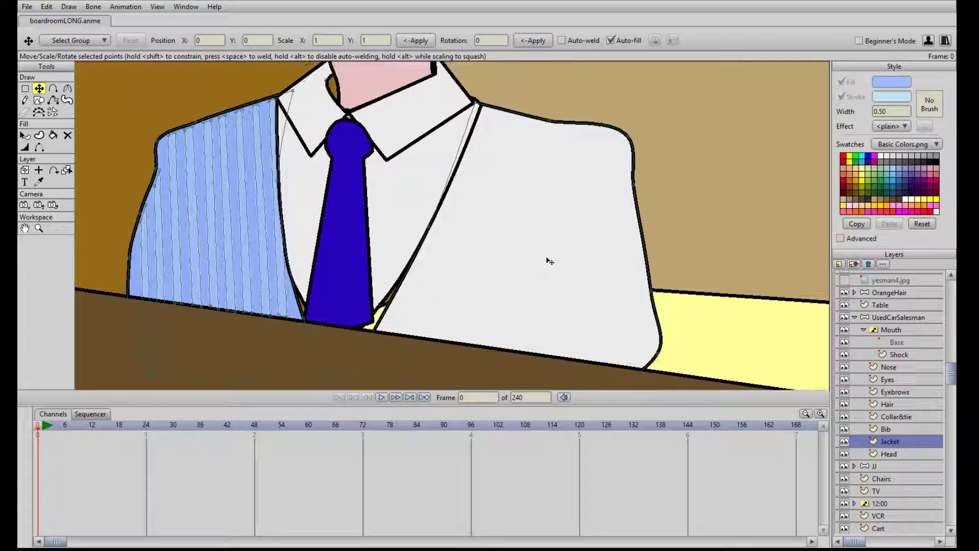
Place a copy of the thin stripe nearest the lapel onto the white half of the jacket
double_click(275, 118)
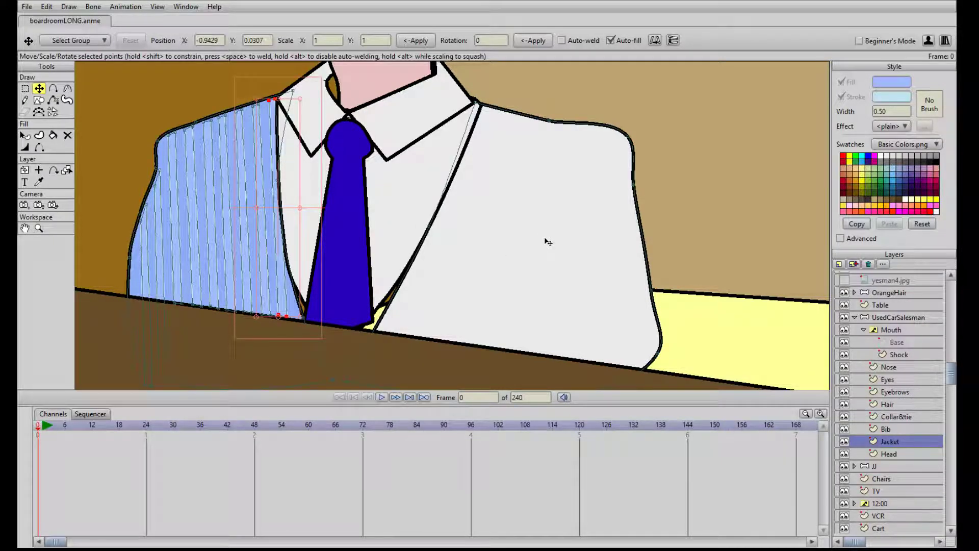
left_click_drag(274, 129, 497, 156)
key("q")
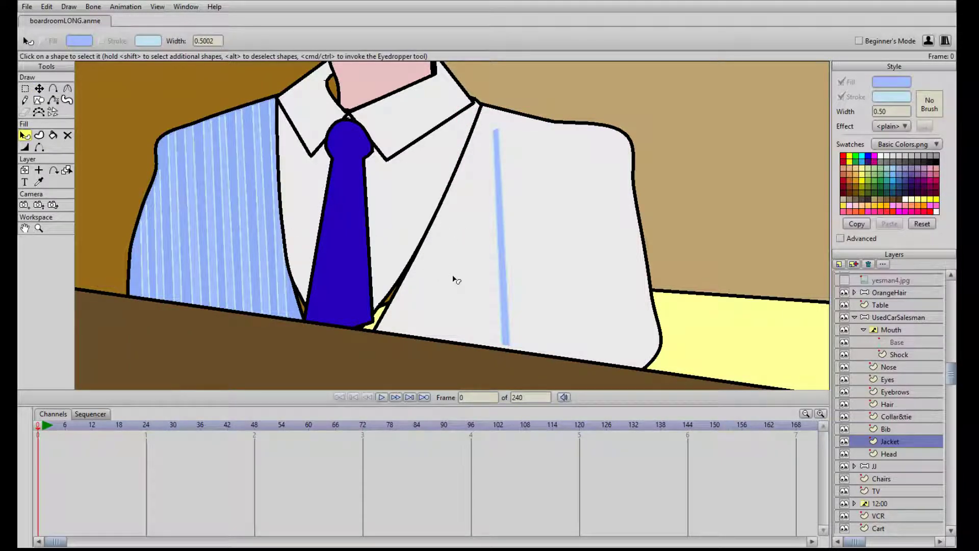
Fill the white half of the jacket with the blue sampled from the striped half, keeping its black outline
left_click(453, 277)
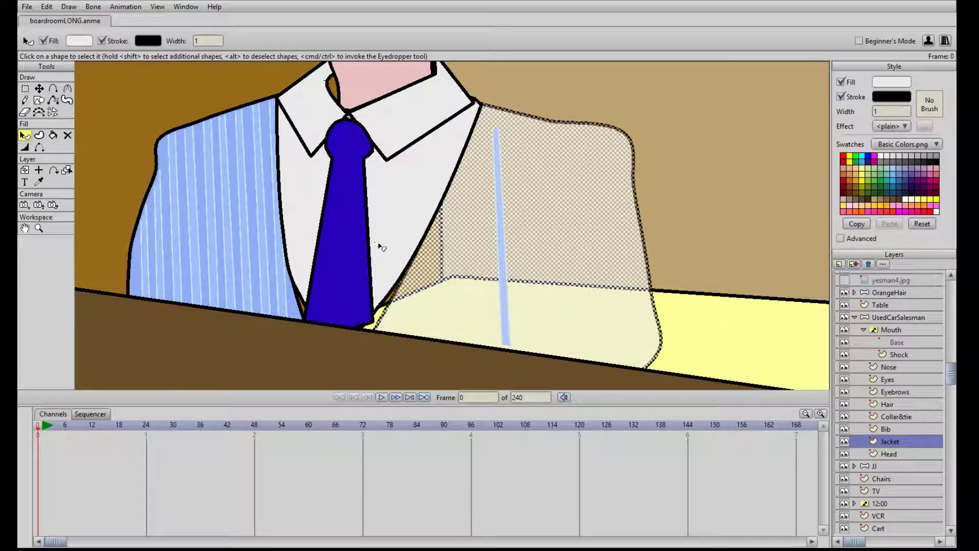
key("i")
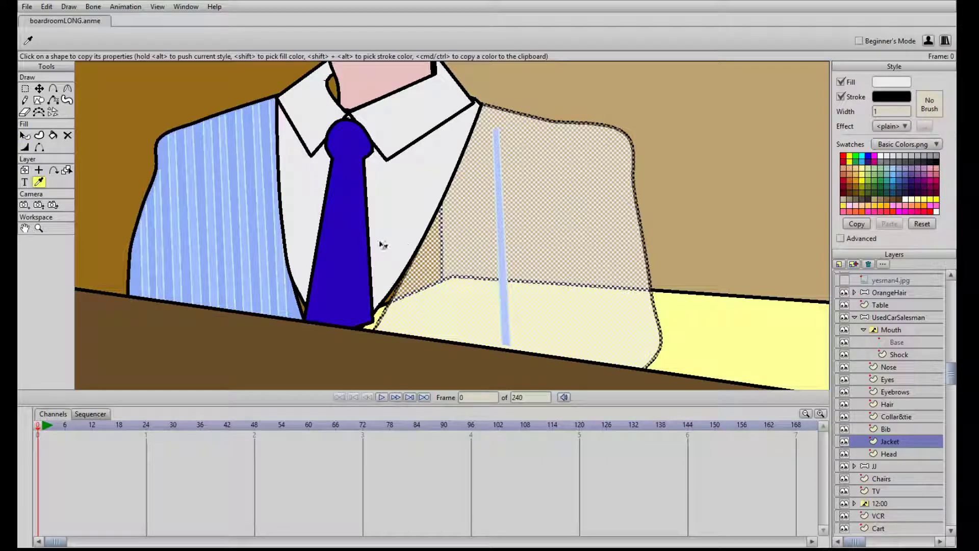
left_click(256, 203)
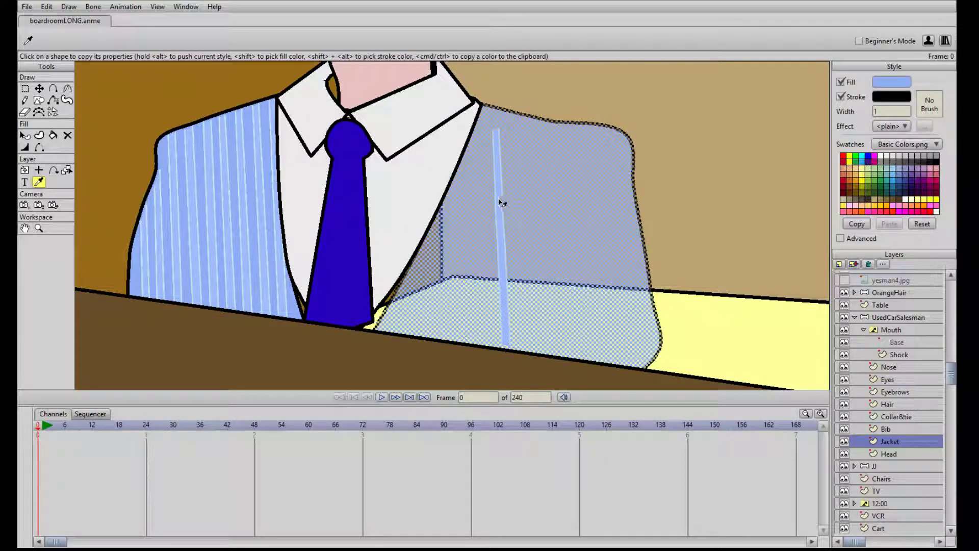
Move the copied stripe beside the lapel's top, lean it the opposite way and fit its lower end to the table edge
key("t")
left_click_drag(531, 181, 484, 171)
key("e")
left_click_drag(461, 339, 497, 309)
key("t")
left_click_drag(491, 355, 487, 379)
Duplicate the stripe repeatedly at even spacing from the lapel across the shoulder to the outer sleeve
left_click(488, 219)
key("ctrl+c")
key("ctrl+v")
left_click_drag(486, 219, 577, 228)
key("ctrl+c")
key("ctrl+v")
key("ctrl+c")
key("ctrl+v")
key("ctrl+c")
key("ctrl+v")
key("ctrl+c")
key("ctrl+v")
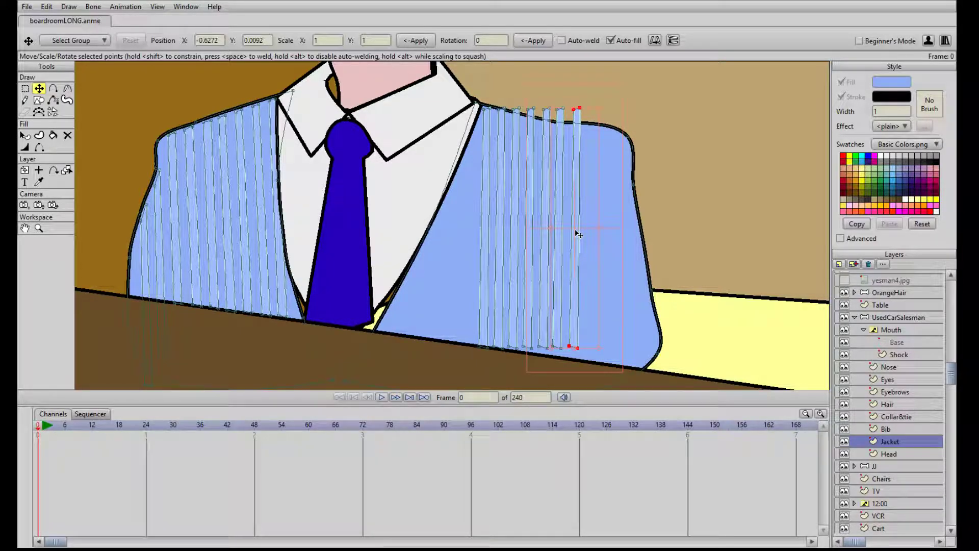
left_click_drag(577, 233, 623, 238)
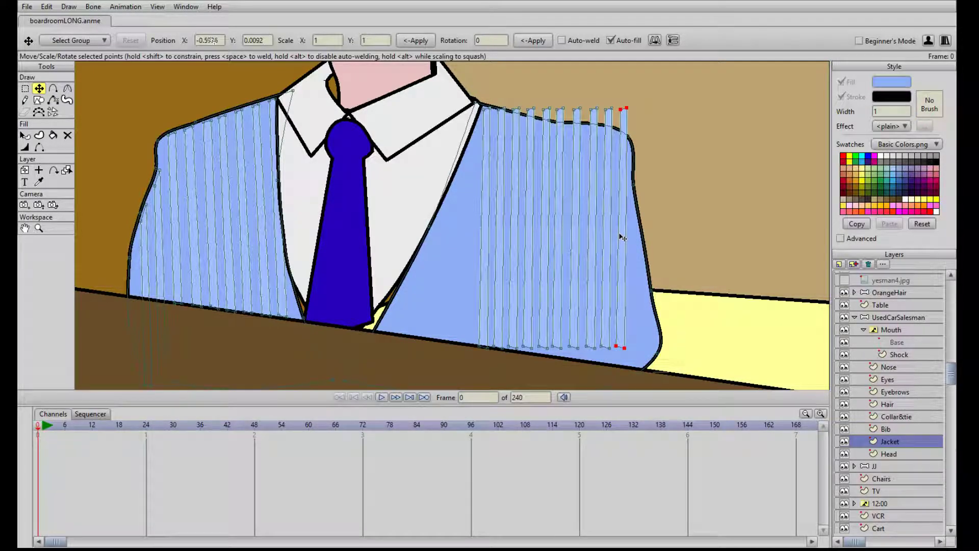
Paste further stripe copies down along the lapel toward the tie, each one lower, and nudge the first stripe at the lapel
key("ctrl+v")
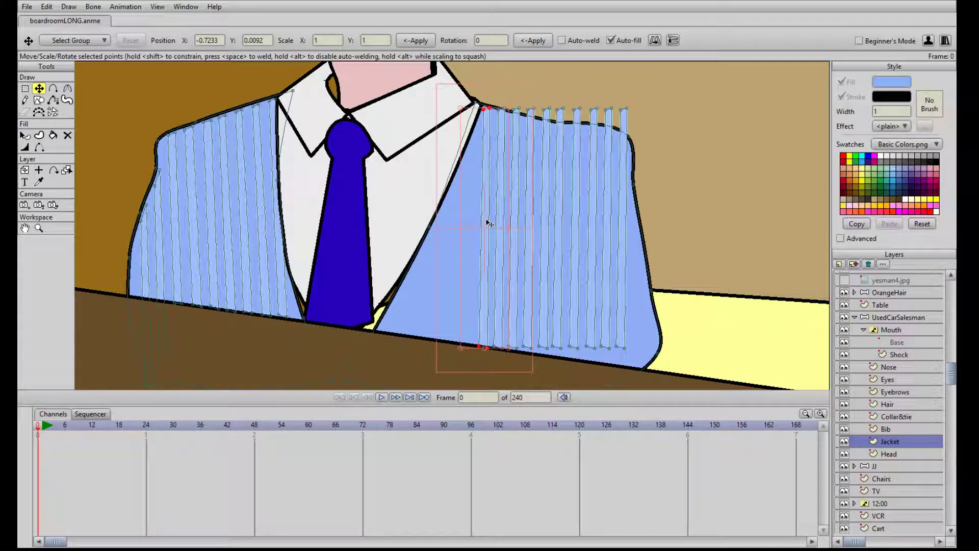
left_click_drag(486, 220, 417, 281)
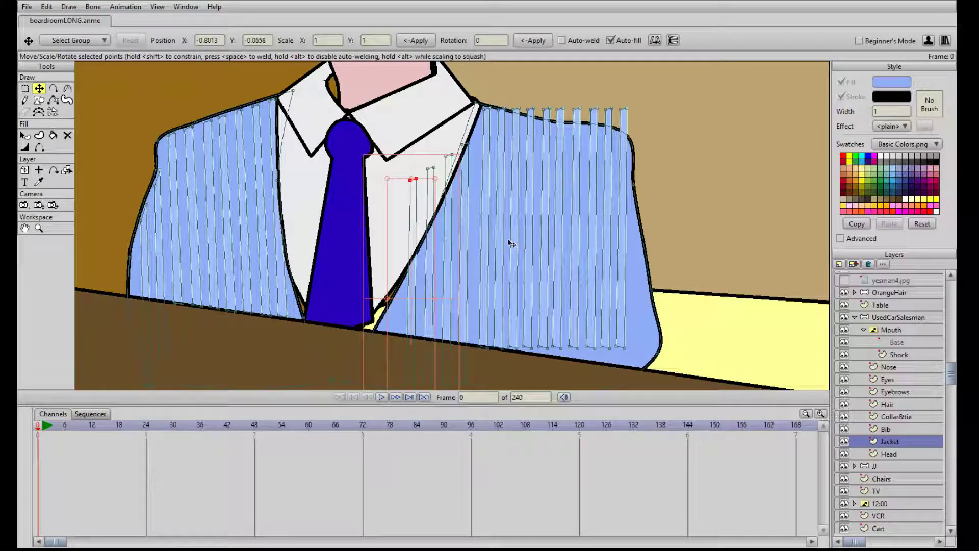
left_click(486, 230)
left_click_drag(488, 230, 484, 232)
Respace the shoulder stripes outward to the sleeve edge and lower each one to follow the shoulder outline and table edge
left_click(627, 220)
left_click_drag(627, 220, 646, 249)
left_click(607, 186)
left_click_drag(607, 186, 631, 203)
left_click(594, 166)
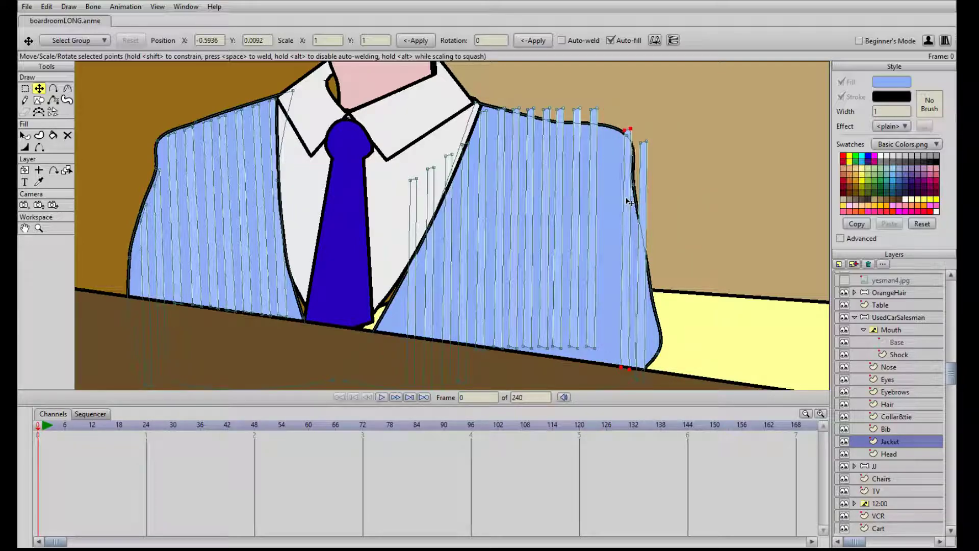
left_click_drag(595, 166, 527, 176)
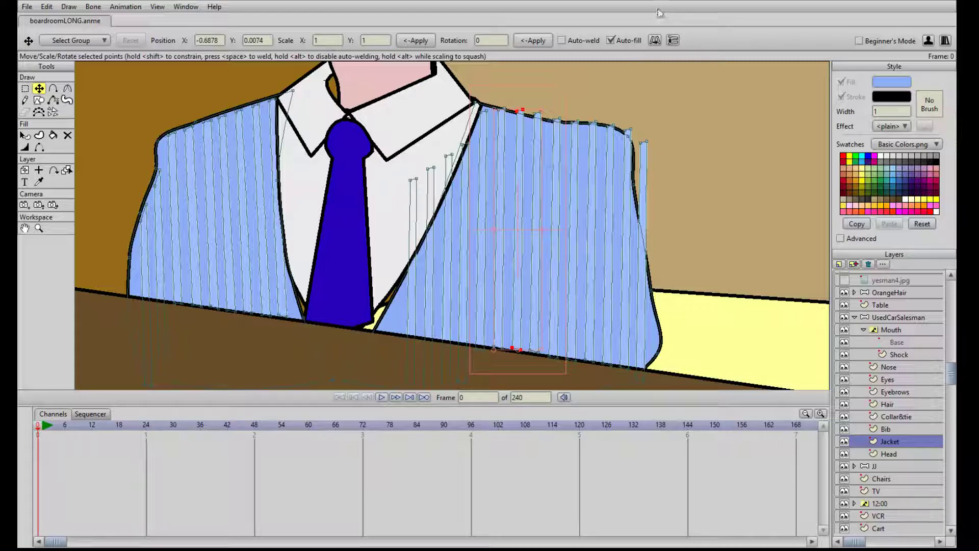
Lower the upper corners of the outermost stripe onto the sleeve outline so it stays inside the jacket
scroll(551, 198, "up", 1)
left_click_drag(551, 197, 509, 159)
key("g")
key("t")
left_click_drag(642, 76, 617, 198)
left_click(619, 234)
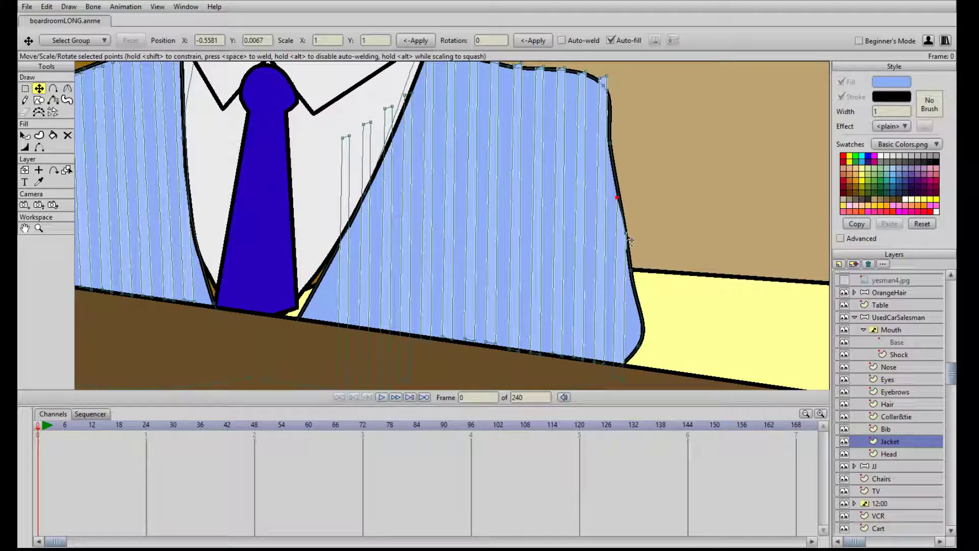
left_click_drag(625, 236, 623, 237)
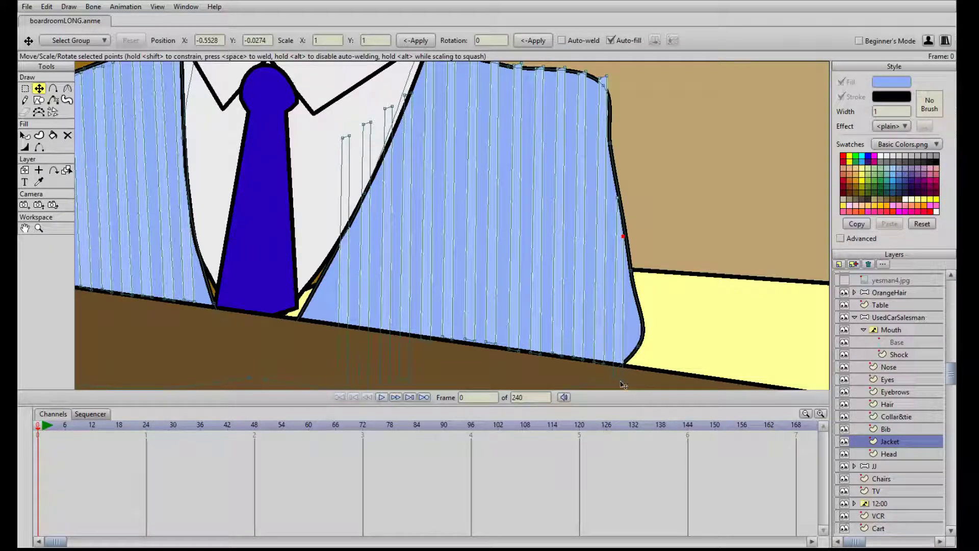
Pull the top corners of the protruding stripes down inside the shoulder outline, from the sleeve to the collar
scroll(538, 179, "down", 4)
scroll(531, 160, "up", 4)
left_click_drag(513, 118, 417, 277)
left_click(516, 247)
left_click_drag(517, 260, 494, 237)
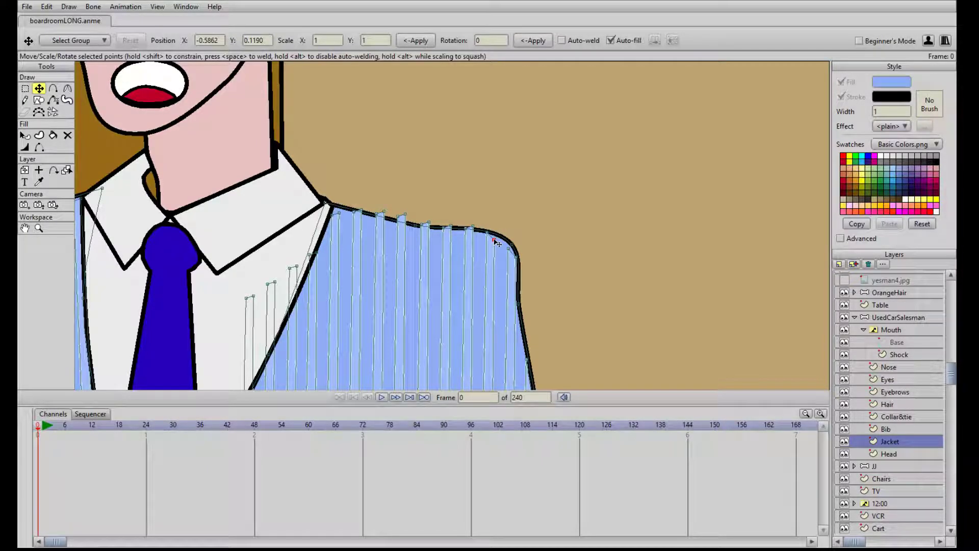
left_click(487, 234)
left_click_drag(476, 230, 465, 231)
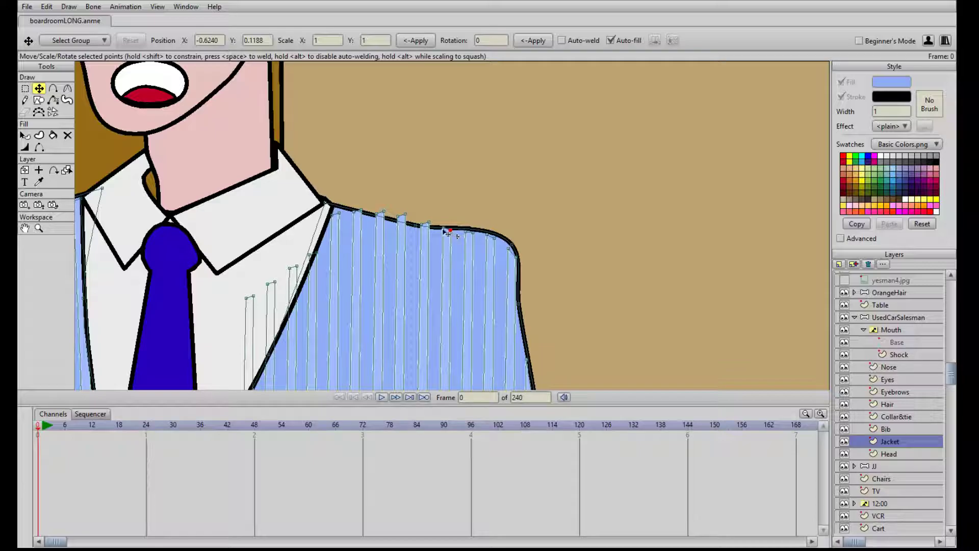
left_click_drag(446, 233, 365, 218)
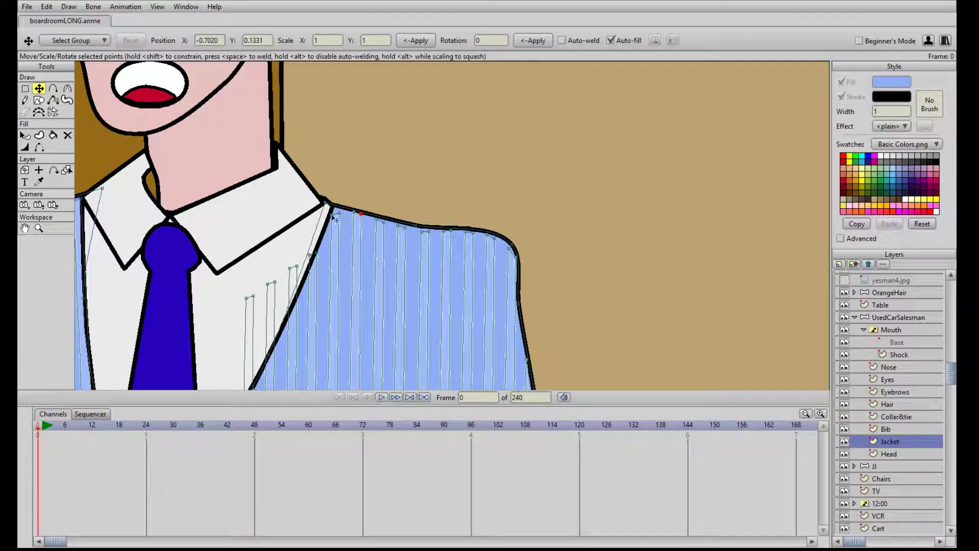
Check the finished pinstripes along the sleeve and table edge and in the full boardroom scene
left_click_drag(324, 264, 282, 135)
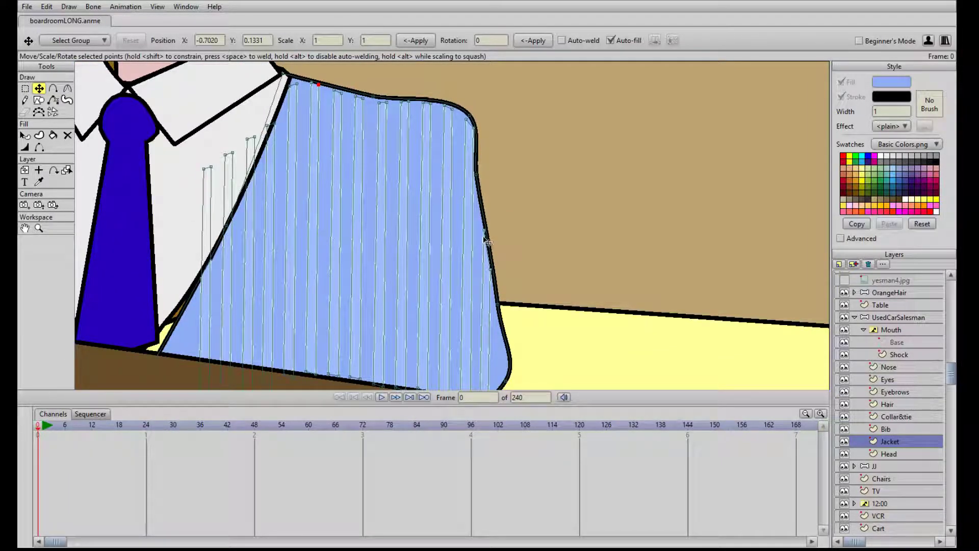
left_click_drag(507, 268, 568, 226)
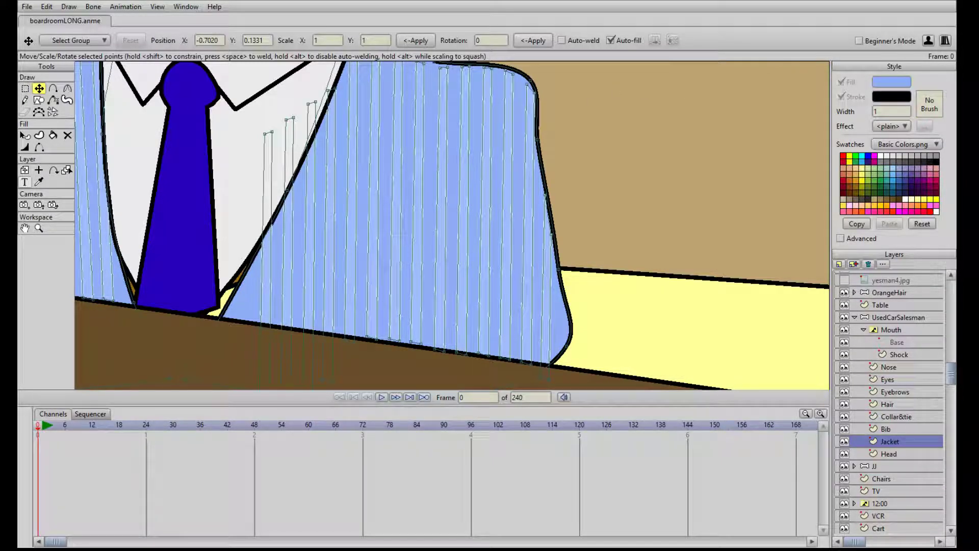
scroll(267, 217, "down", 5)
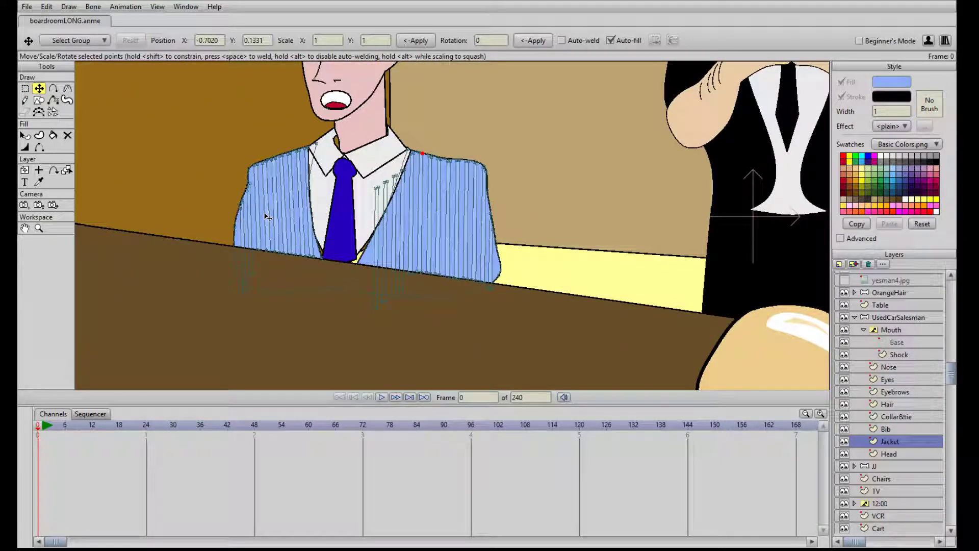
scroll(267, 217, "down", 3)
scroll(321, 235, "down", 4)
scroll(321, 242, "up", 1)
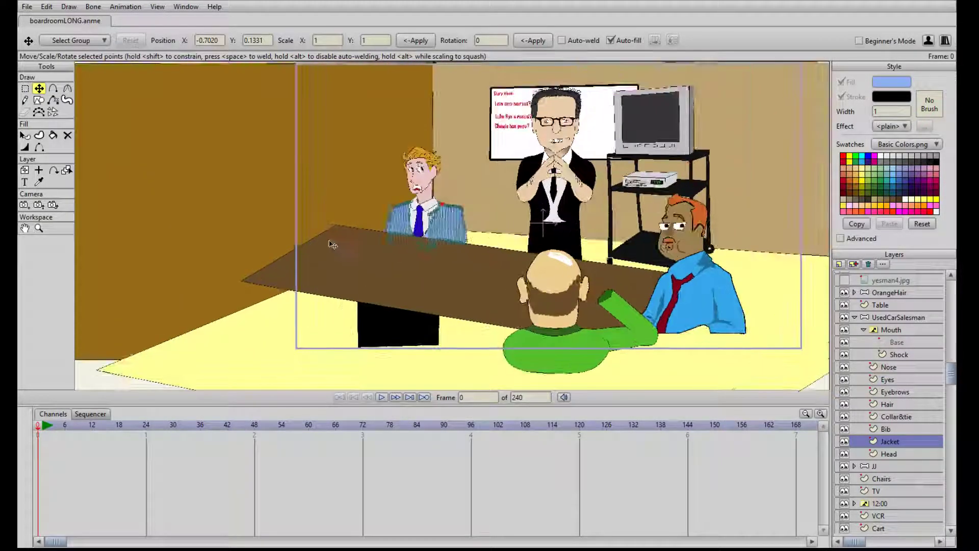
Deselect the jacket artwork and inspect the pinstriped salesman within the boardroom scene
left_click(891, 329)
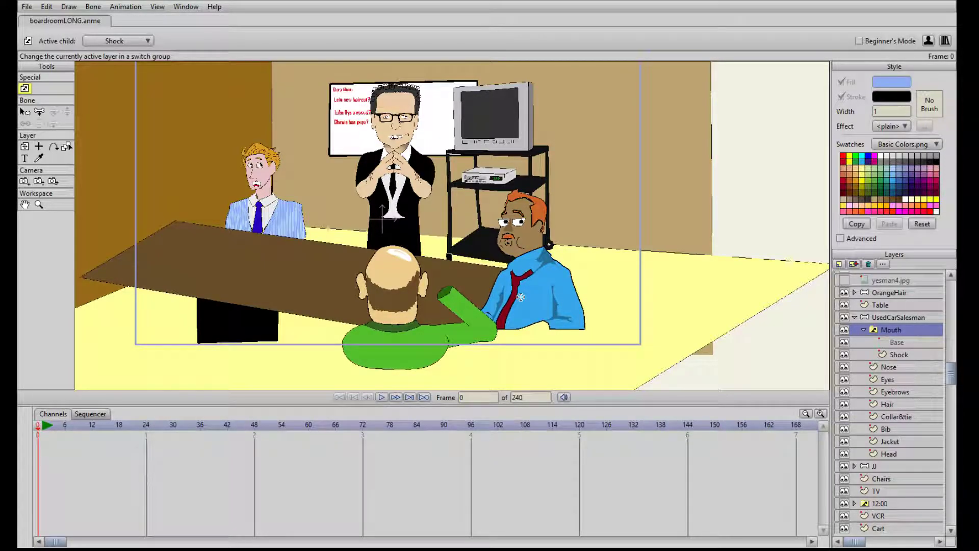
scroll(240, 253, "down", 4)
scroll(284, 215, "up", 4)
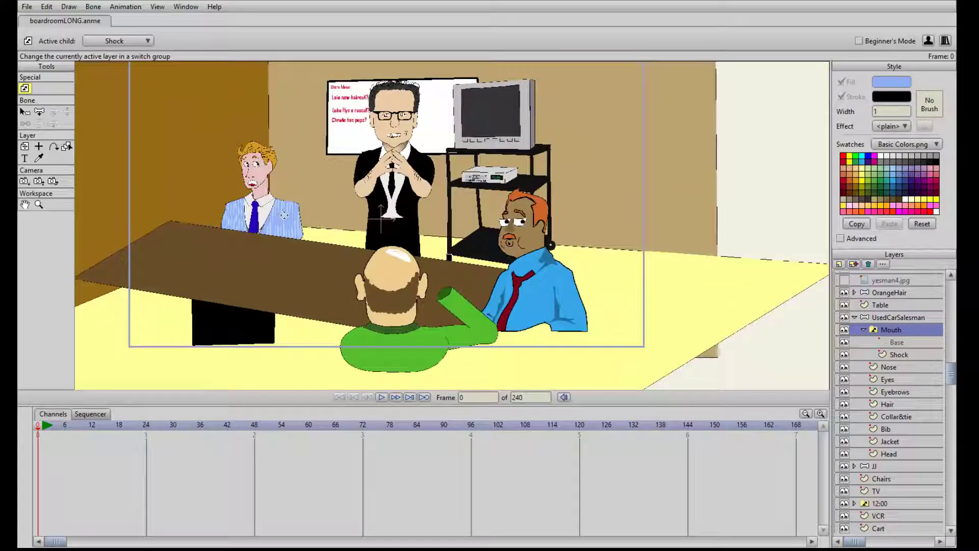
scroll(284, 215, "up", 3)
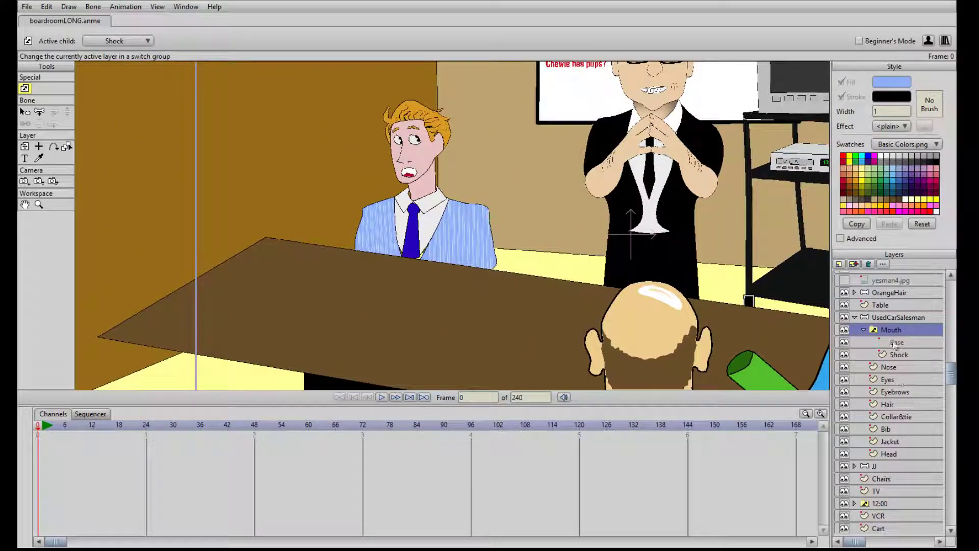
Fill the collar flap beside the white shirt's wider lapel opening with olive on the Collar&tie layer
left_click(890, 417)
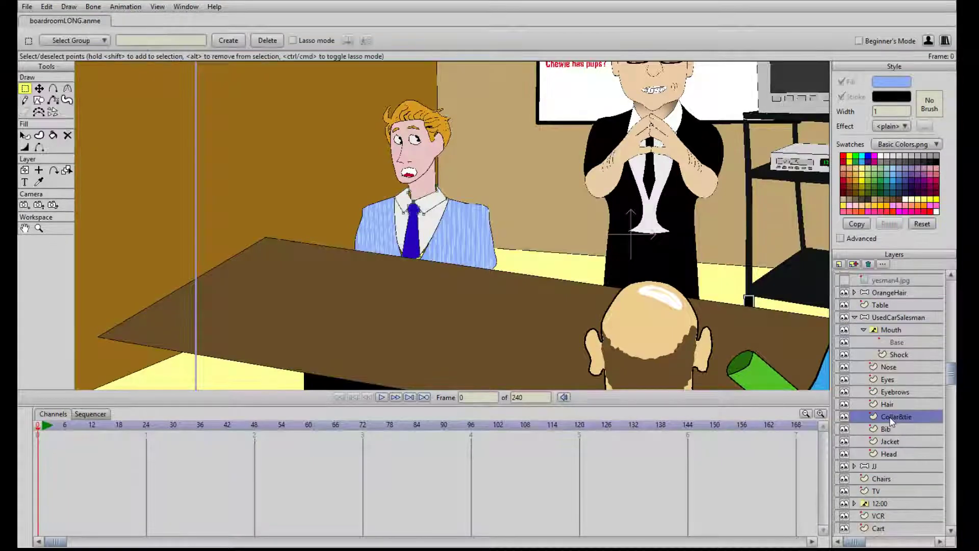
scroll(453, 225, "up", 3)
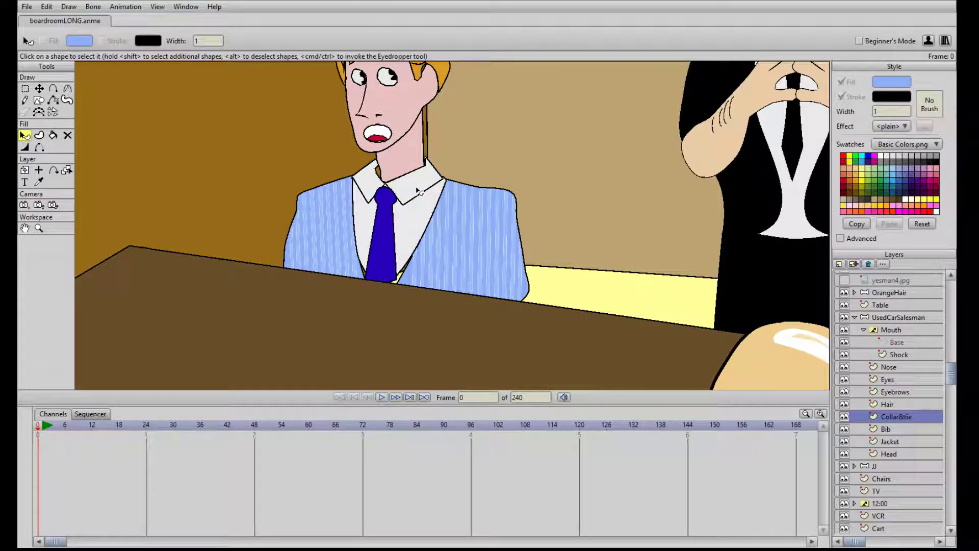
left_click(418, 188)
left_click(850, 157)
left_click(861, 187)
left_click(623, 212)
scroll(466, 212, "down", 6)
scroll(480, 214, "up", 5)
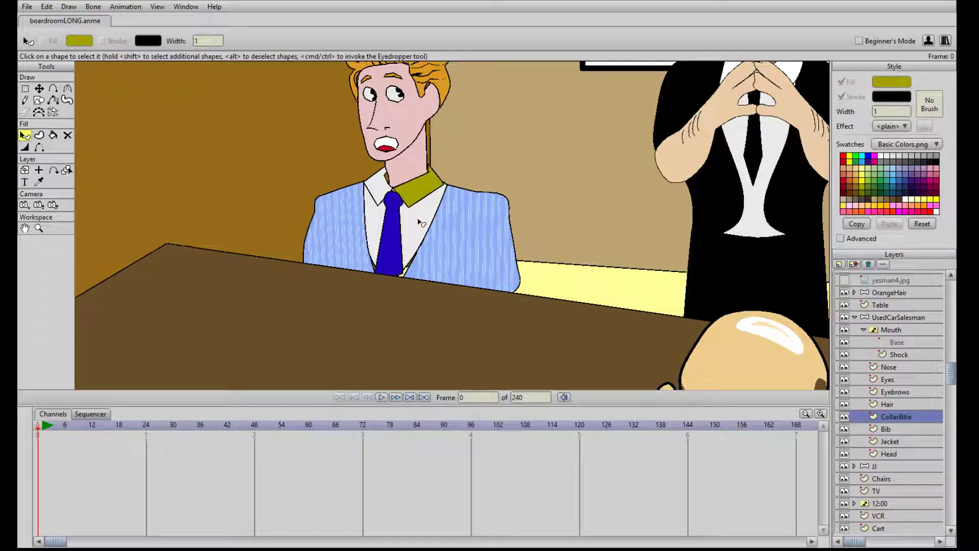
Try sampling the shirt front's light colour while working on the olive collar flap, and undo the resulting recolour
key("i")
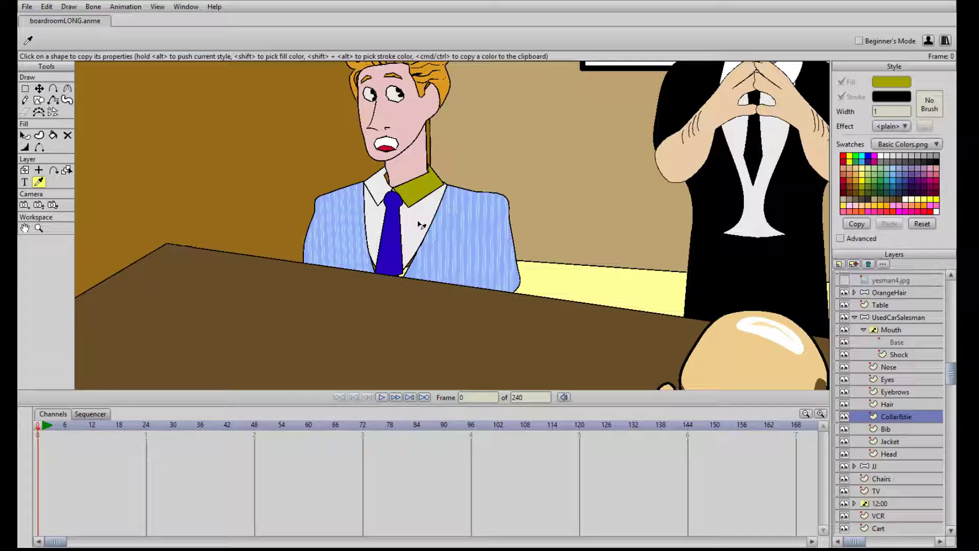
key("q")
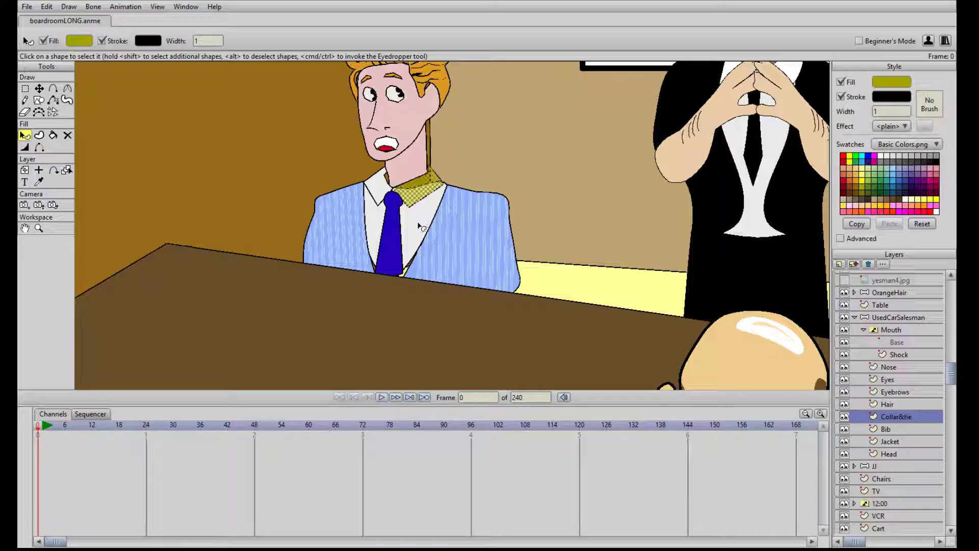
key("Return")
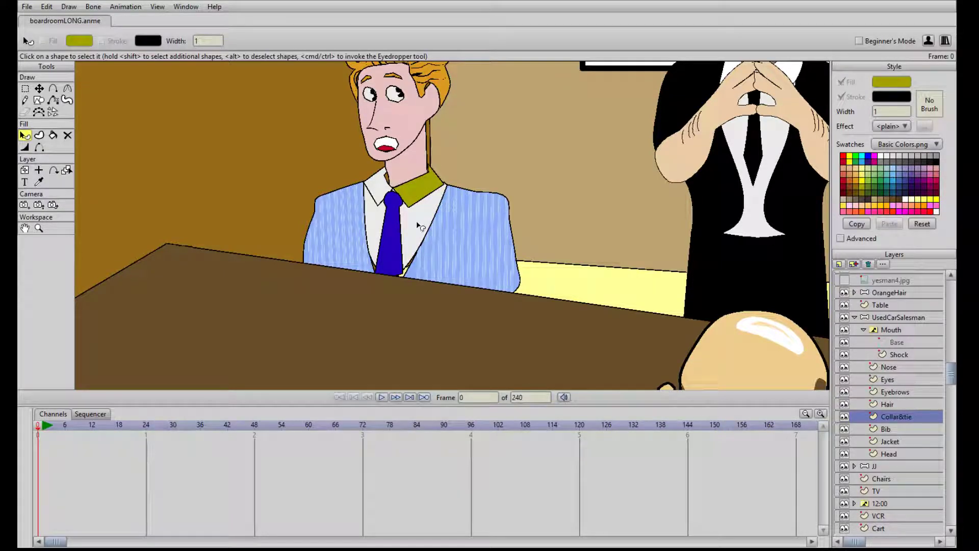
key("i")
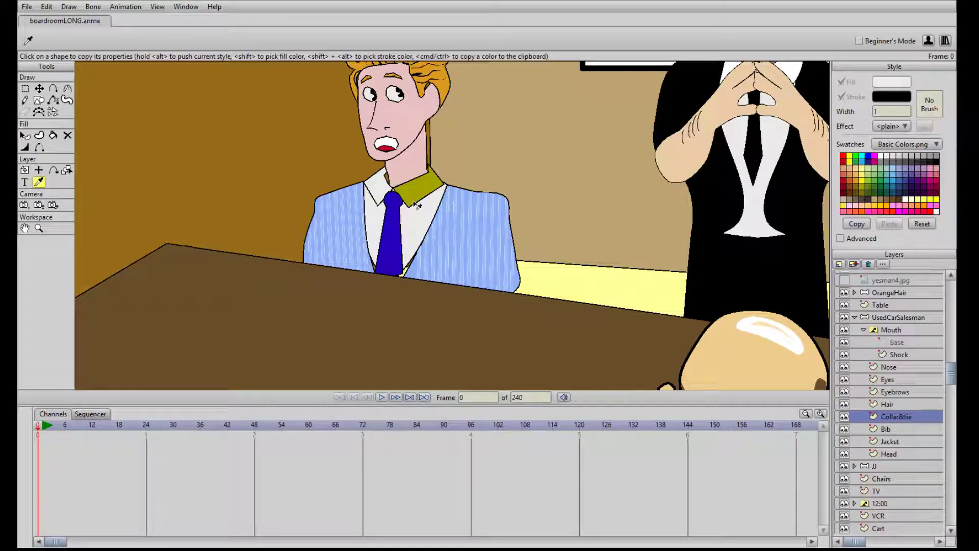
key("q")
left_click(421, 197)
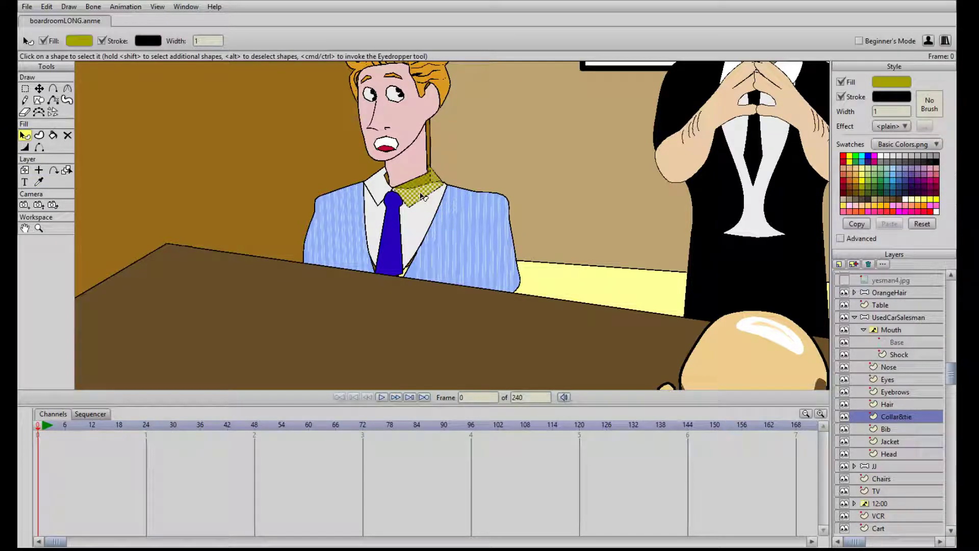
key("i")
left_click(421, 211)
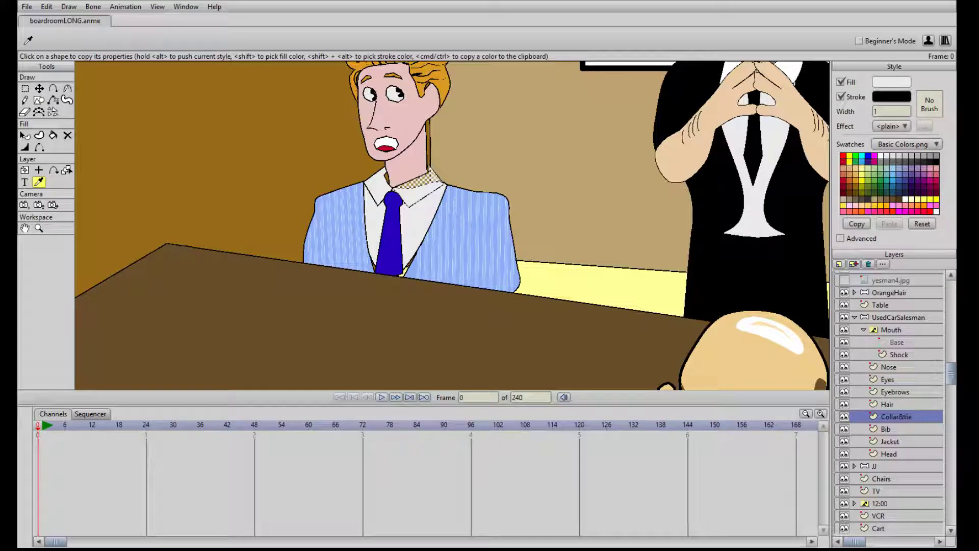
key("ctrl+z")
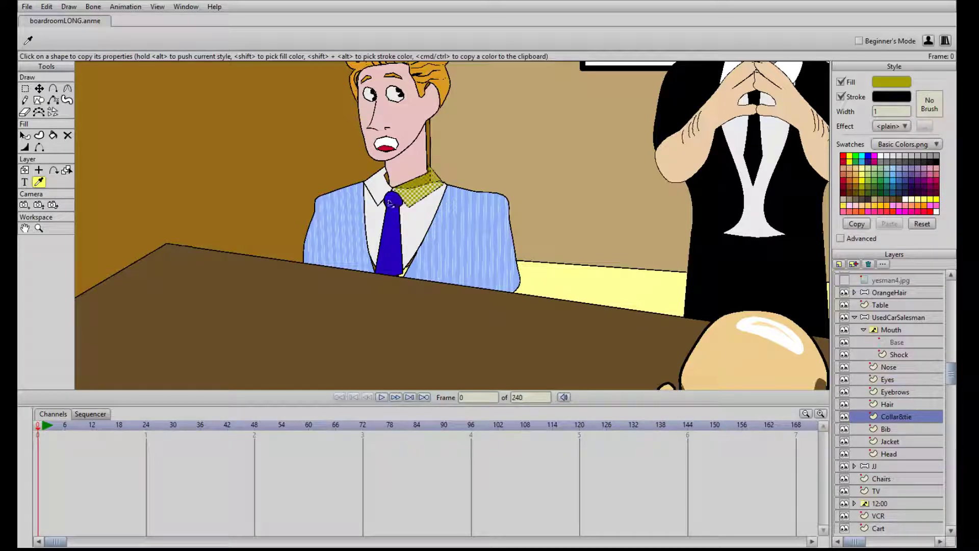
key("q")
key("i")
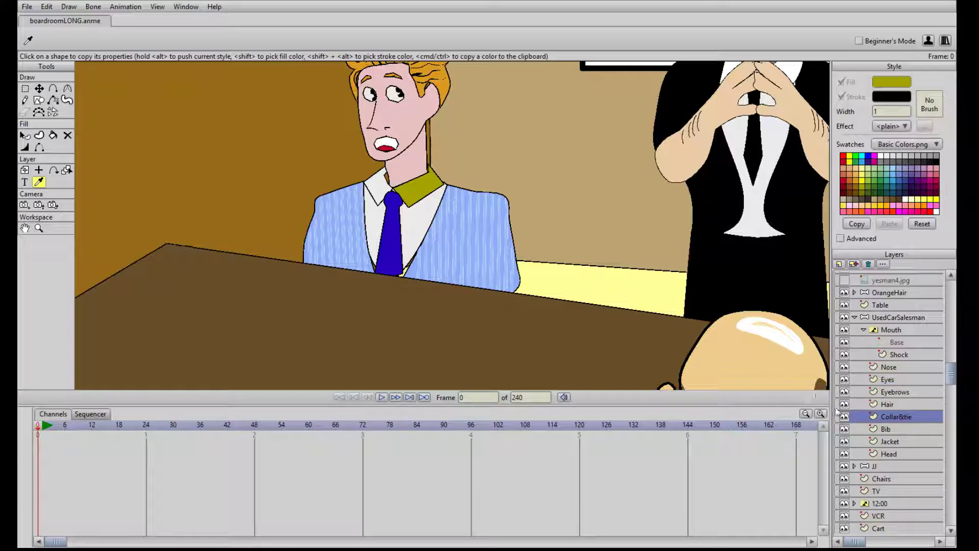
Identify the shirt front on the Bib layer and fill it with the olive sampled from the collar flap
left_click(844, 417)
left_click(844, 416)
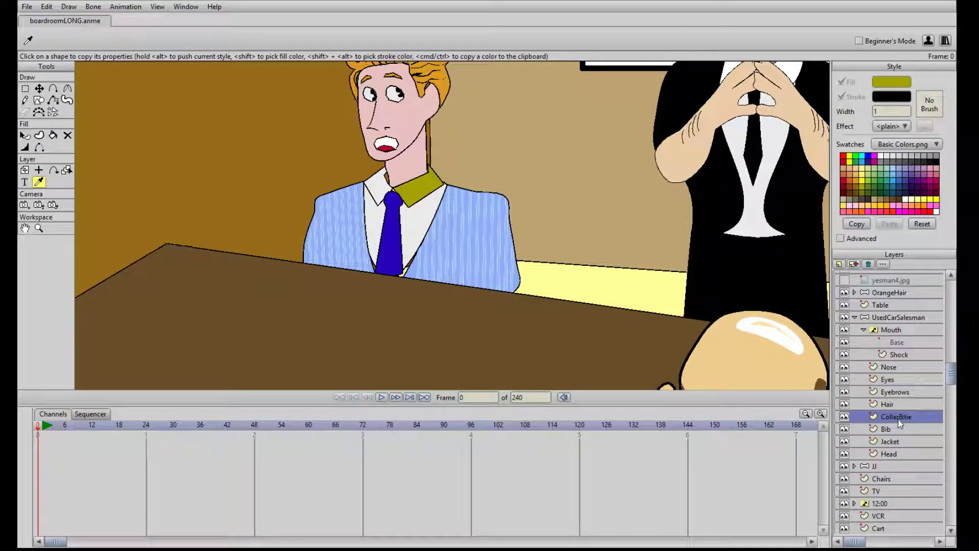
left_click(850, 429)
left_click(844, 428)
left_click(844, 429)
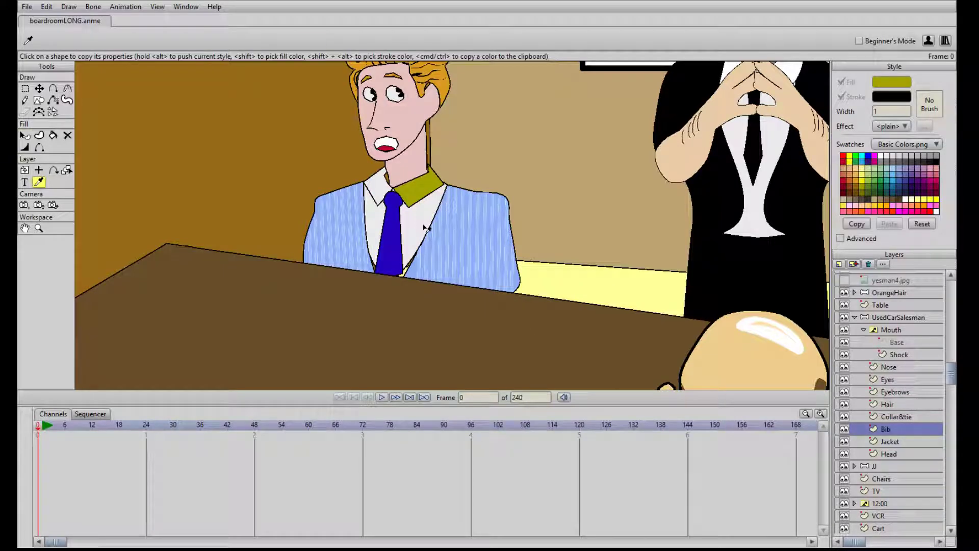
key("q")
left_click(426, 228)
key("i")
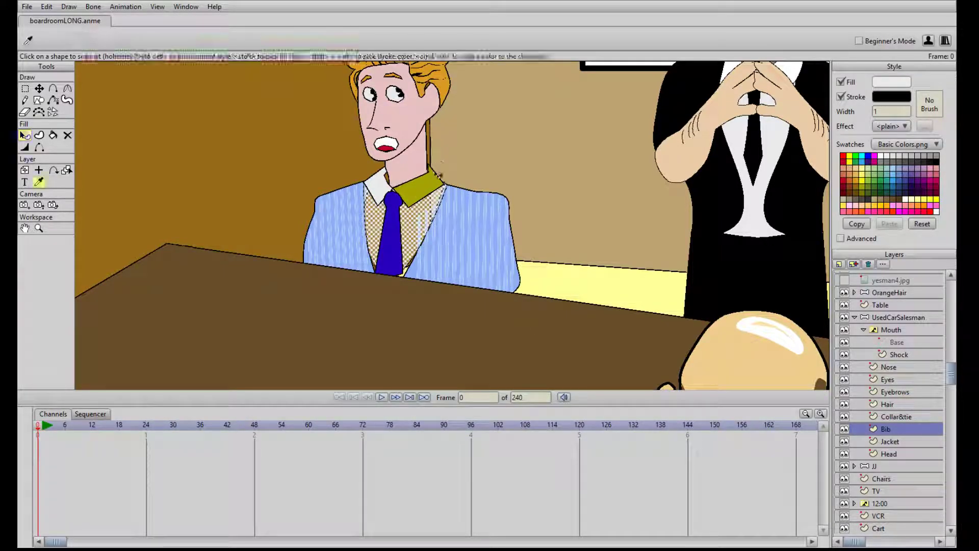
left_click(431, 181)
key("a")
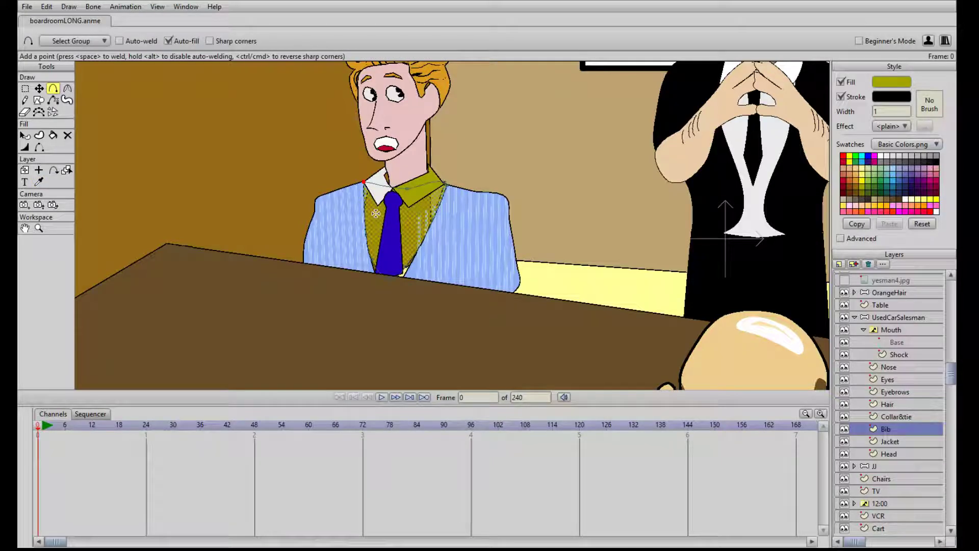
key("q")
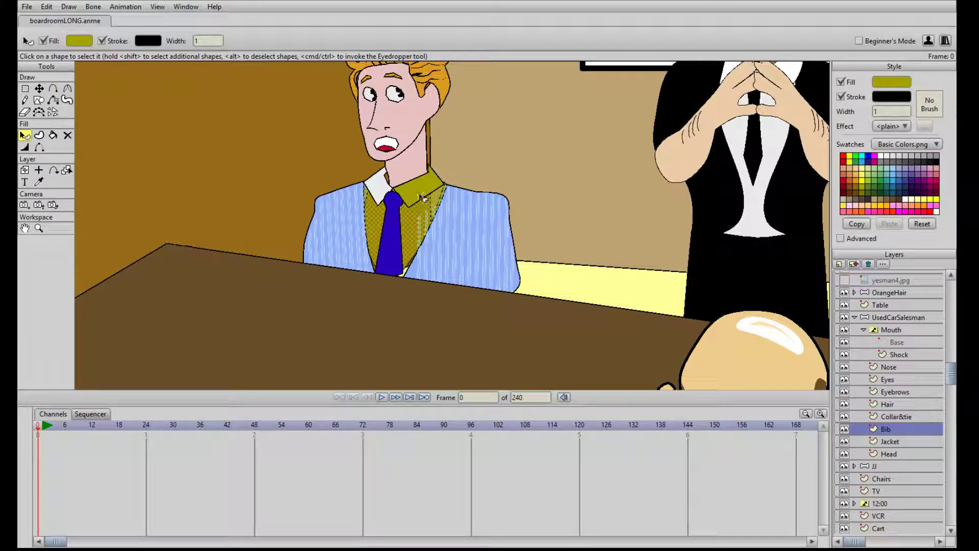
left_click(383, 195)
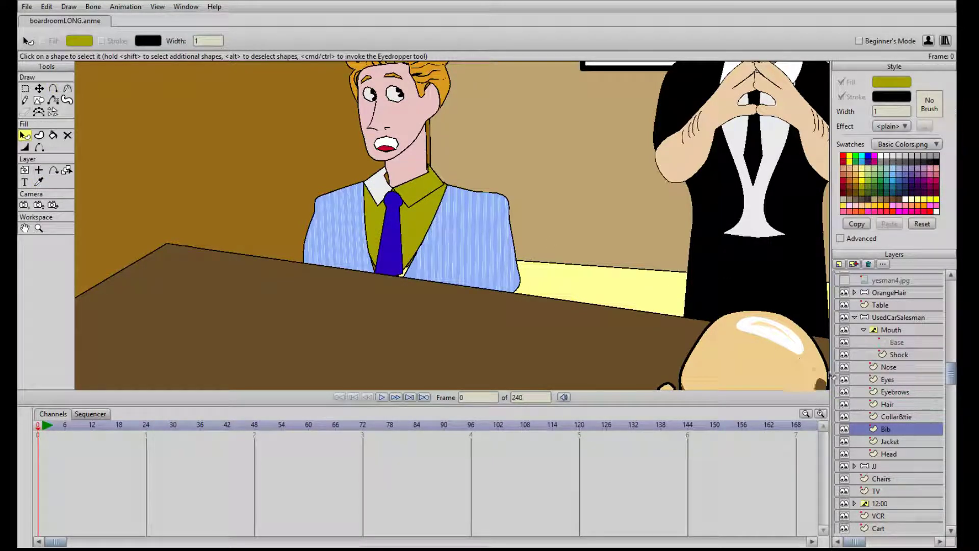
Fill the remaining white collar flap on the Collar&tie layer with the shirt front's olive colour
left_click(893, 417)
left_click(382, 190)
key("i")
left_click(380, 200)
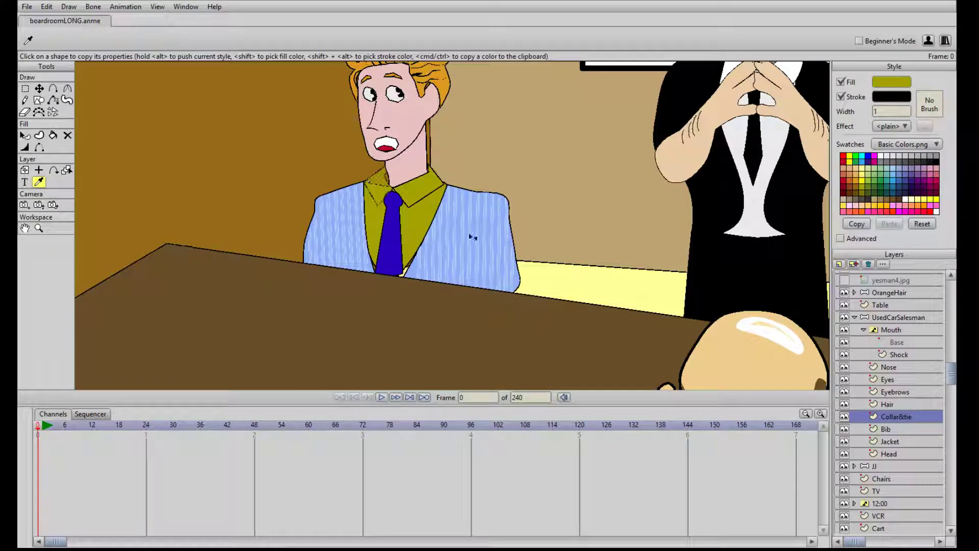
Recolour the shirt front on the Bib layer with a light yellow fill
scroll(275, 313, "up", 3)
left_click_drag(395, 111, 434, 220)
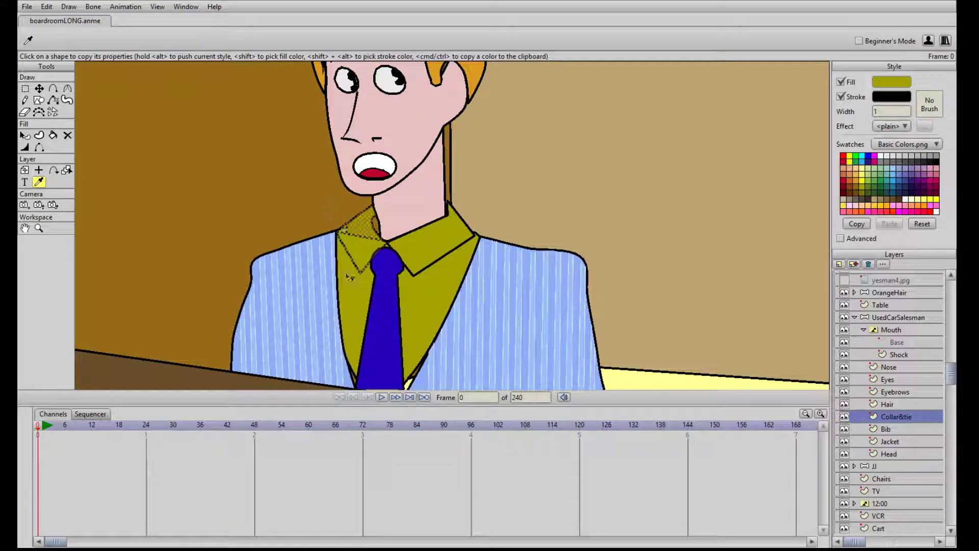
left_click_drag(367, 293, 347, 261)
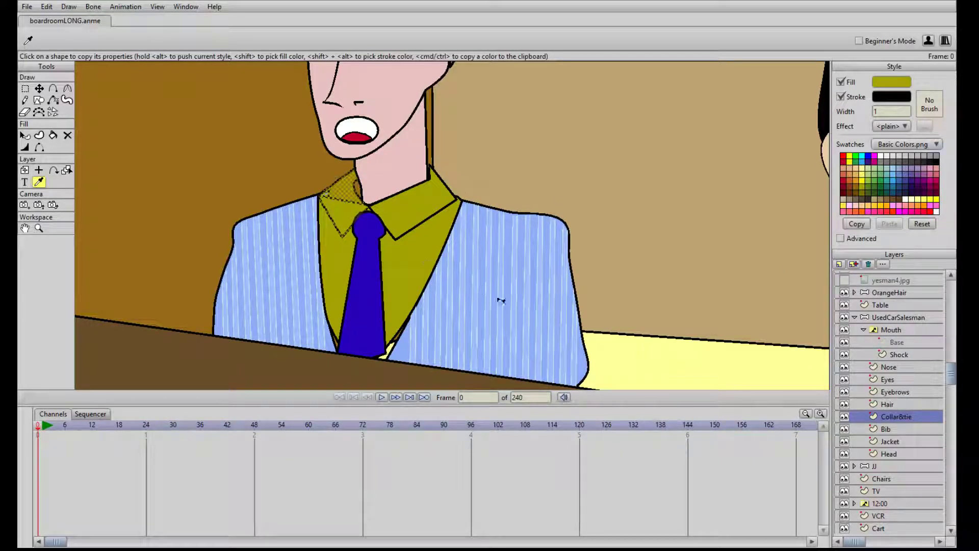
left_click(840, 431)
key("q")
left_click(414, 261)
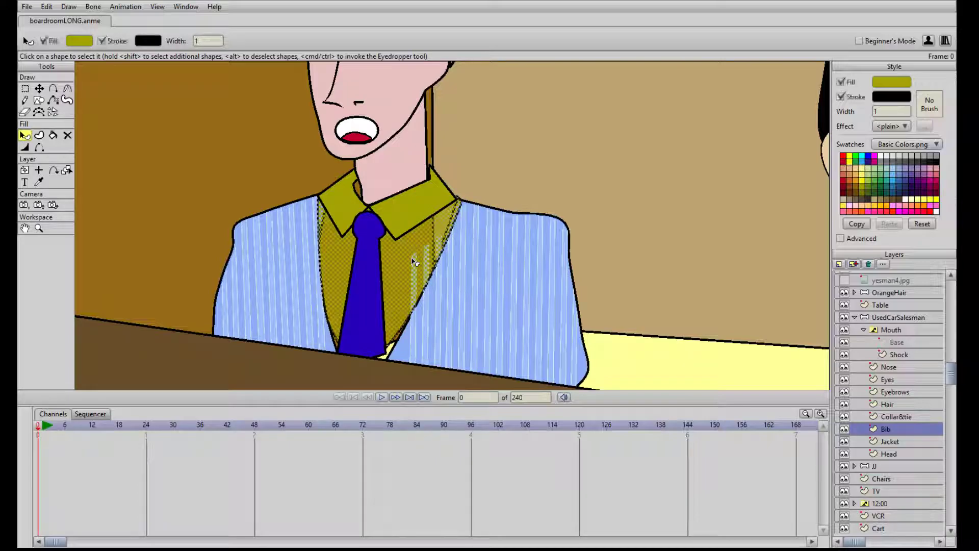
left_click(921, 199)
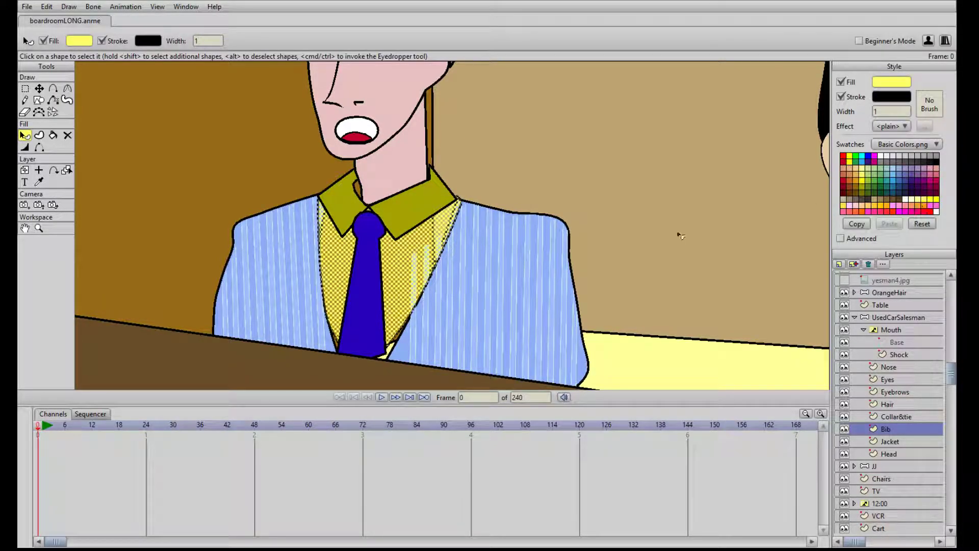
left_click(685, 233)
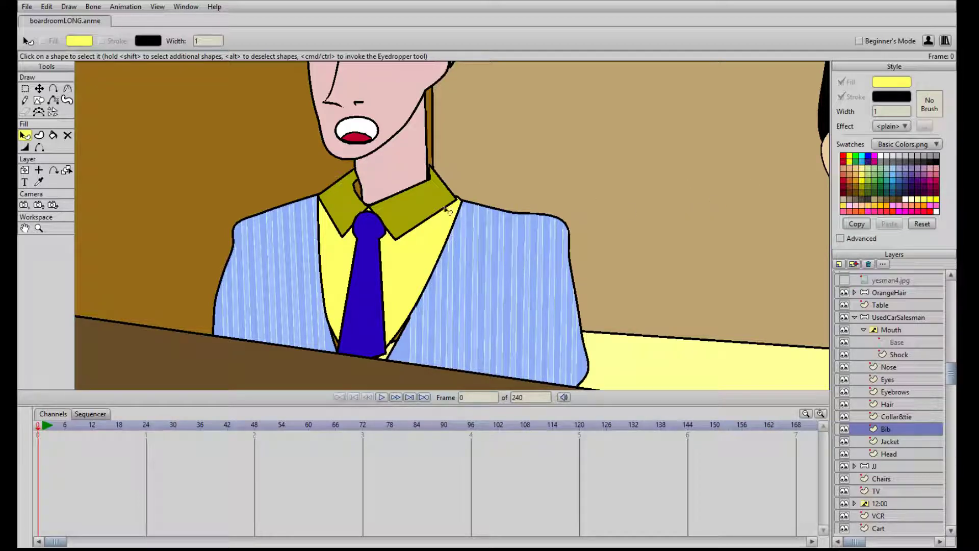
Recolour both collar flaps on the Collar&tie layer with the light yellow sampled from the shirt front
left_click(883, 416)
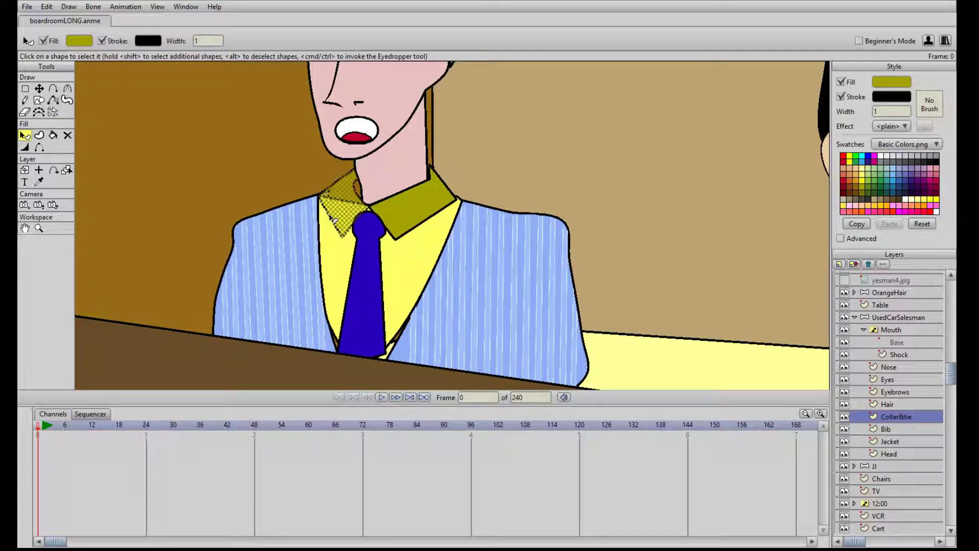
left_click(411, 243, "ctrl")
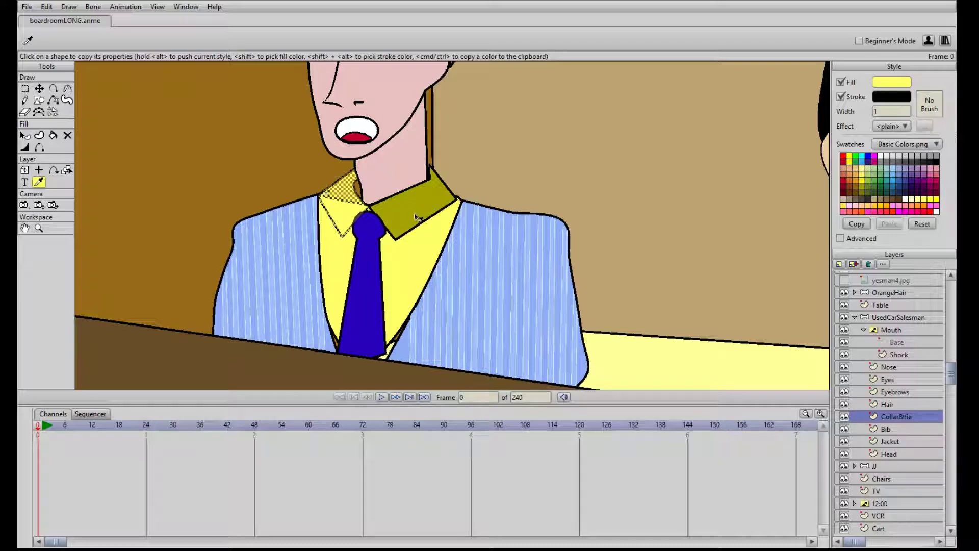
left_click(416, 217)
left_click(415, 255, "ctrl")
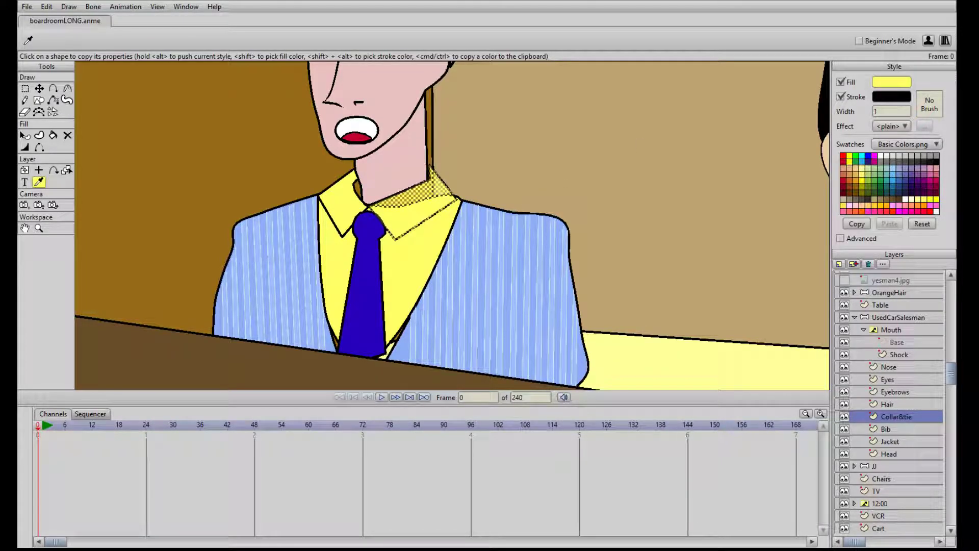
Deselect the collar and review the salesman's yellow shirt and pinstriped jacket in the boardroom scene
scroll(601, 258, "down", 6)
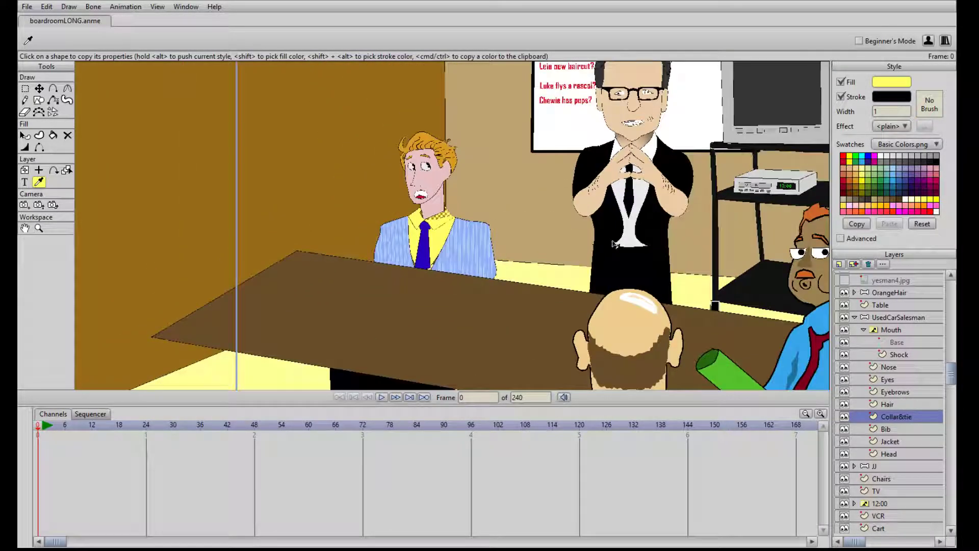
left_click(892, 330)
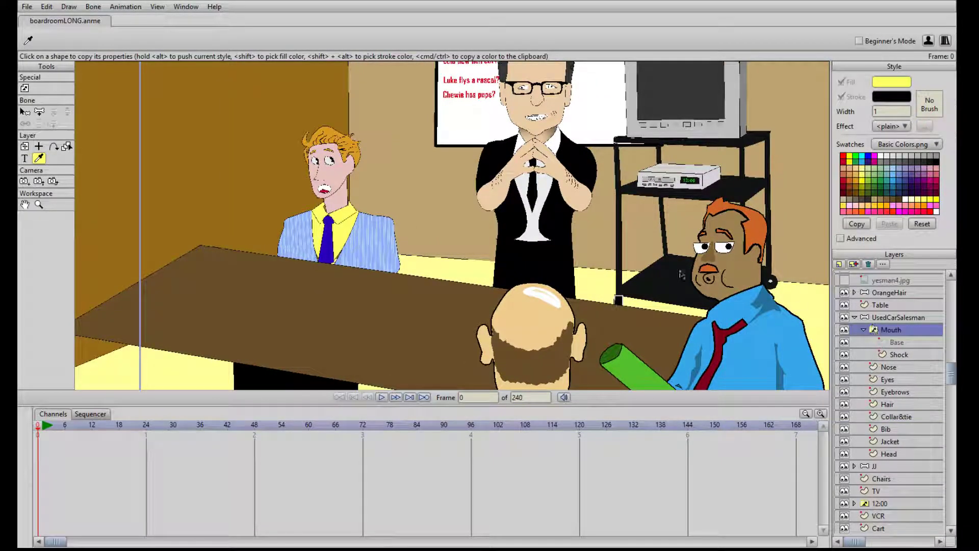
scroll(537, 226, "down", 2)
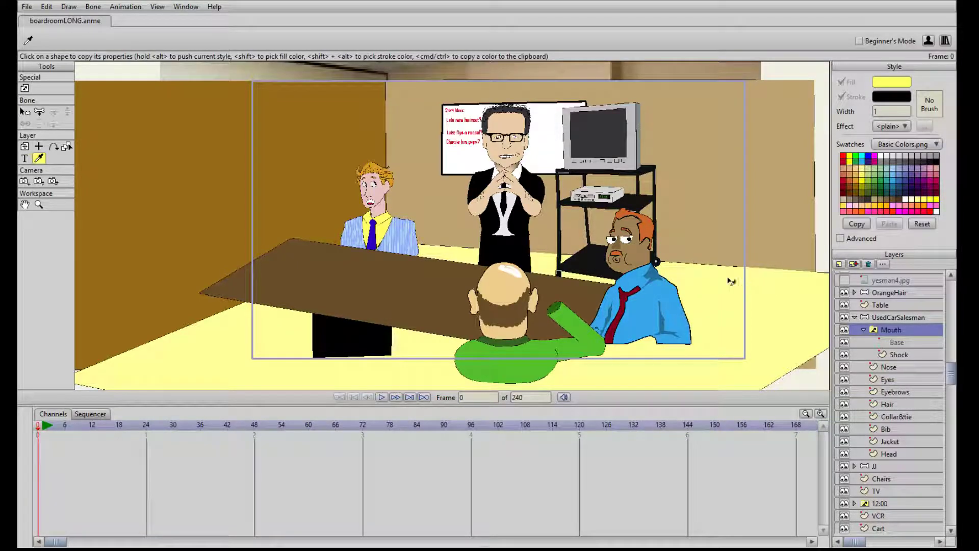
left_click_drag(714, 240, 642, 237)
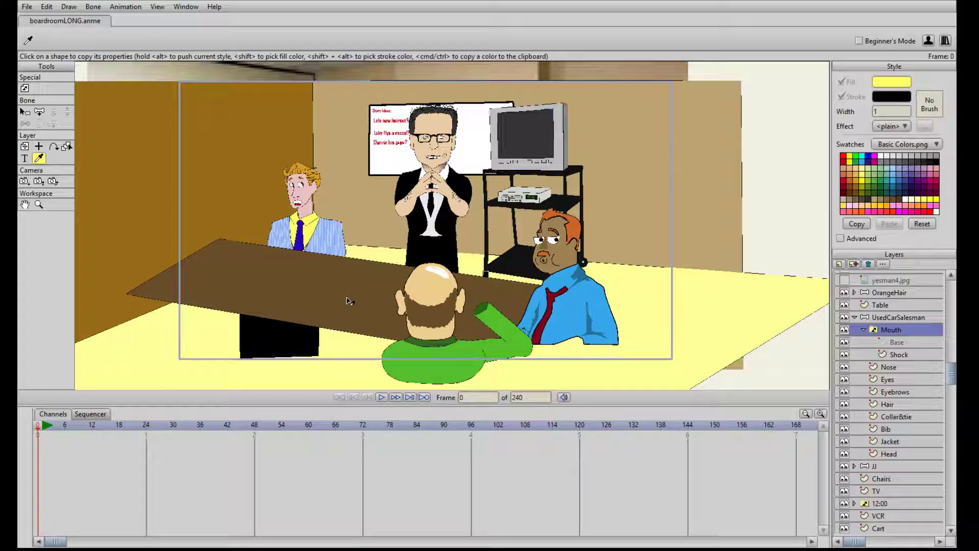
scroll(337, 251, "up", 2)
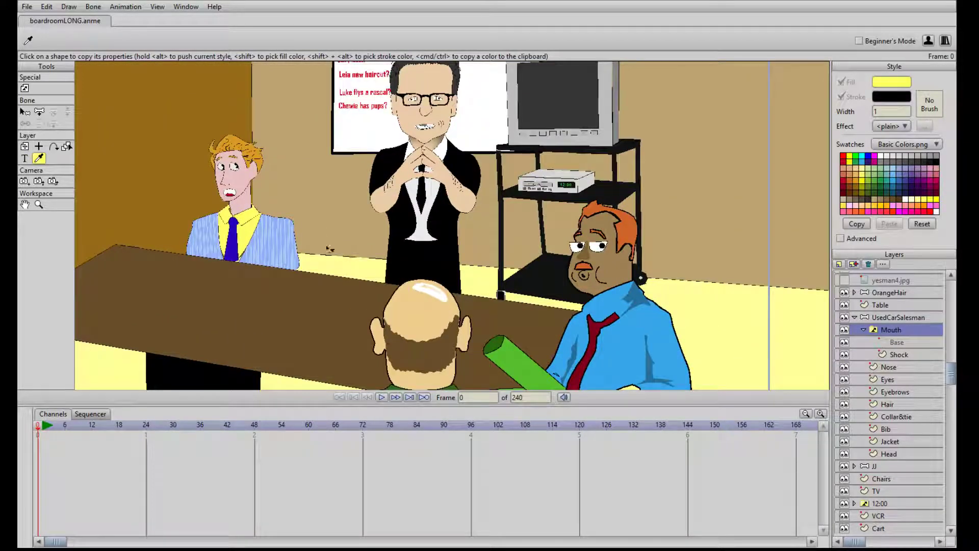
left_click_drag(334, 249, 366, 227)
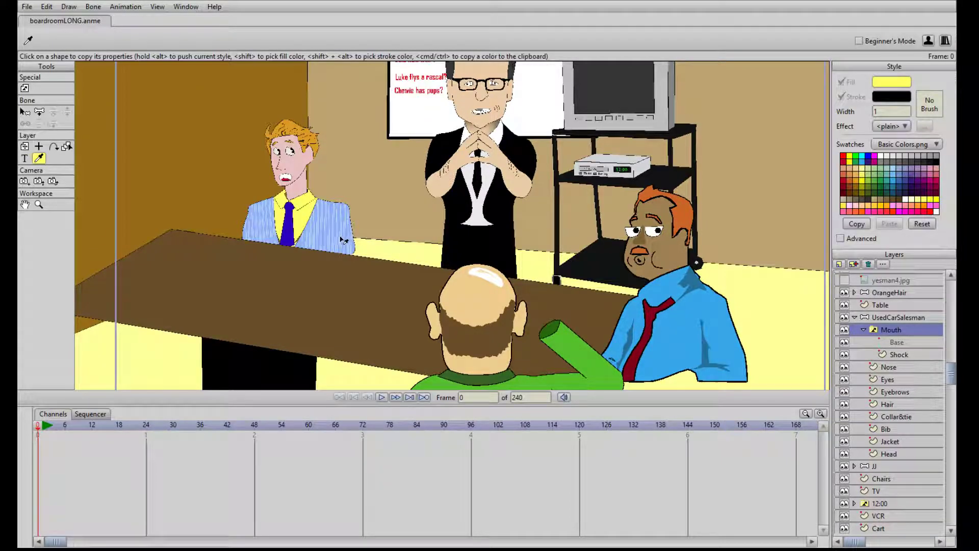
Go through the UsedCarSalesman group's layers one at a time, from Head up to Mouth, to examine how the character is split
scroll(344, 238, "up", 2)
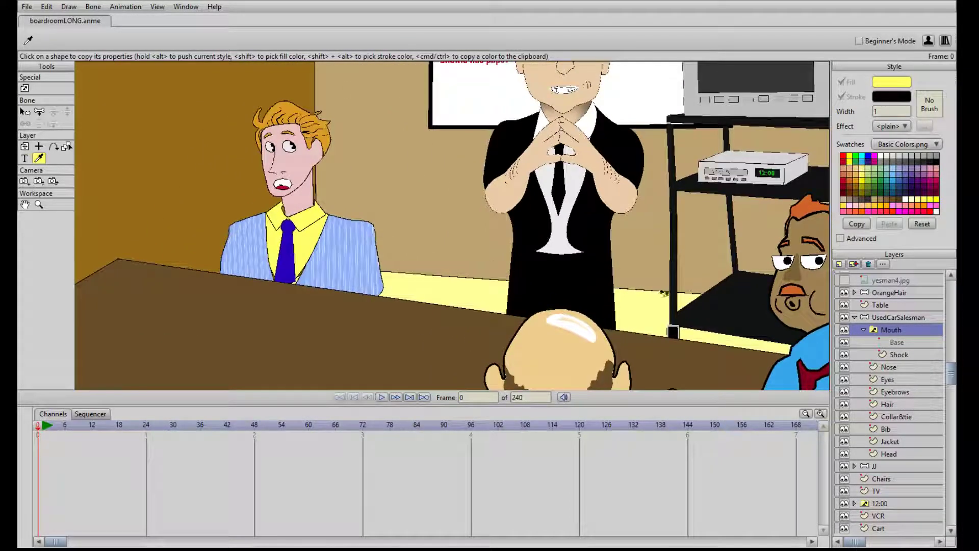
scroll(355, 232, "up", 3)
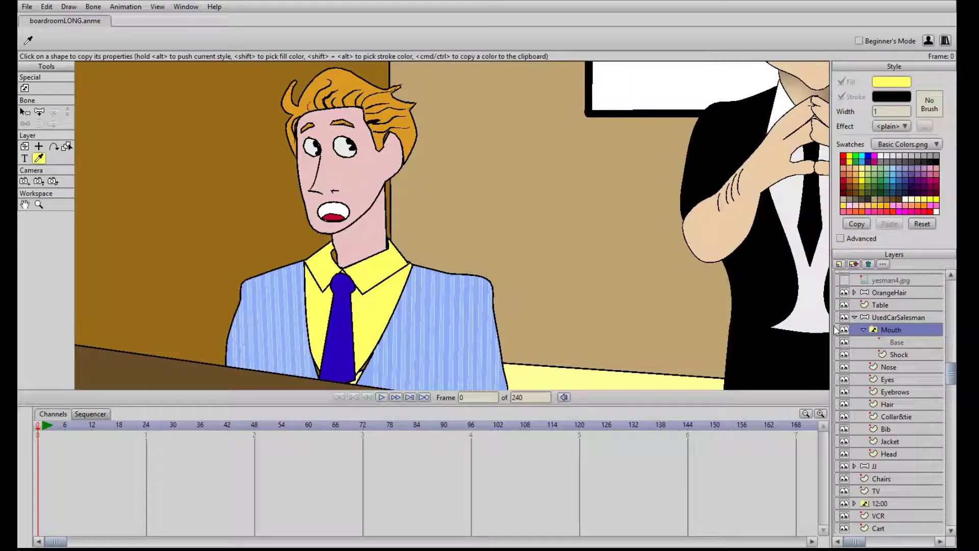
left_click(891, 453)
left_click(890, 442)
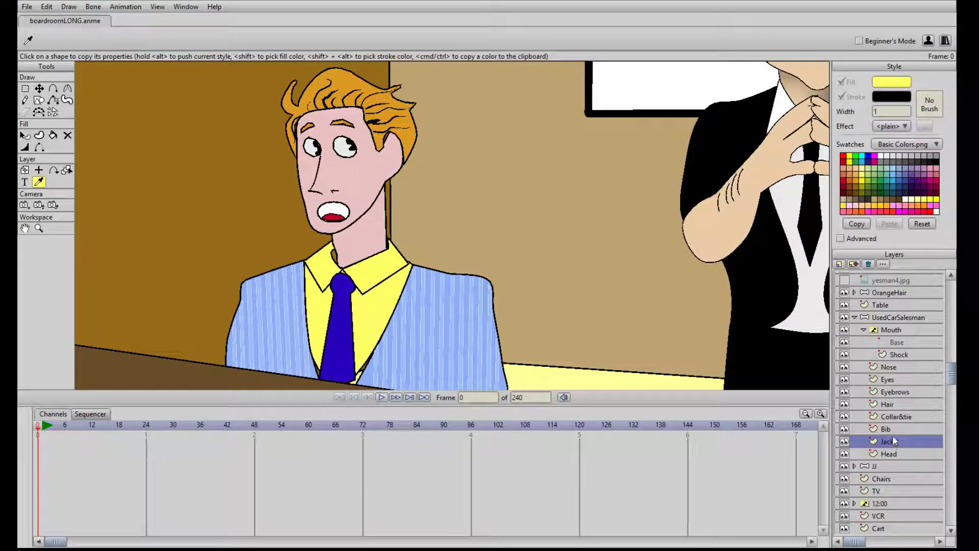
left_click(896, 417)
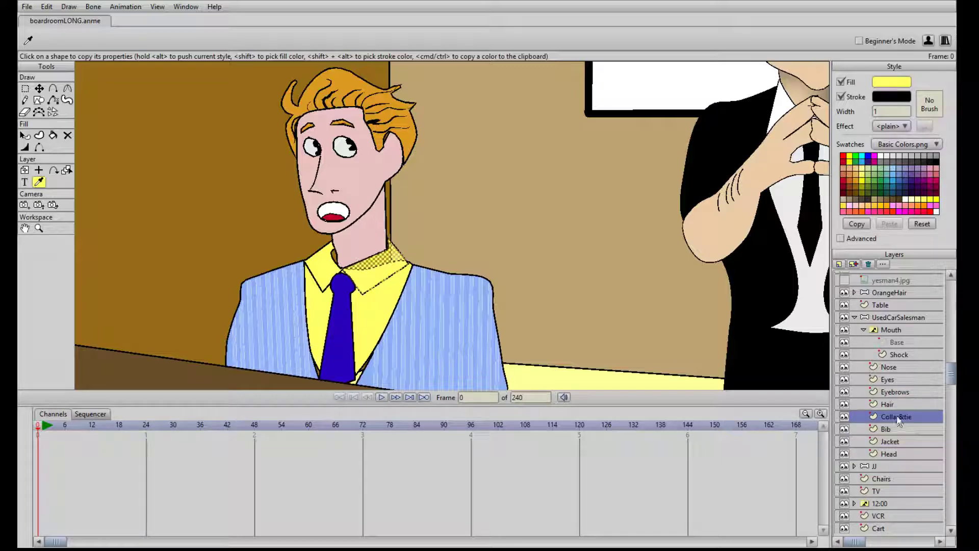
left_click(896, 404)
left_click(896, 392)
left_click(896, 380)
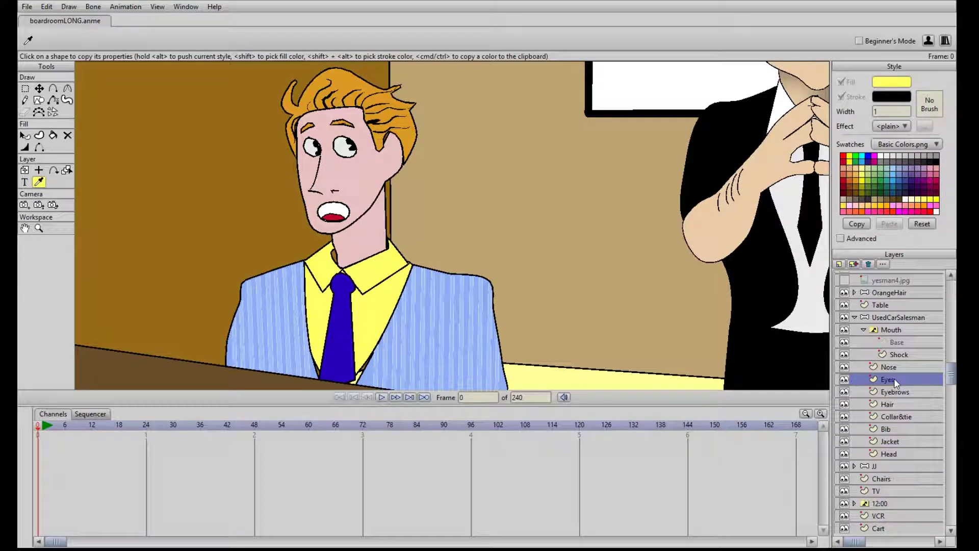
left_click(896, 368)
left_click(899, 356)
left_click(897, 343)
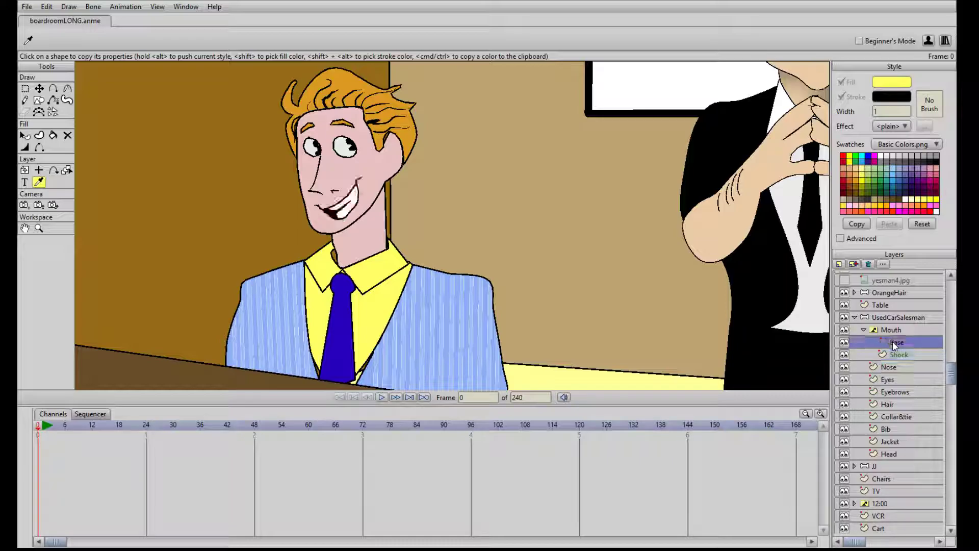
left_click(894, 331)
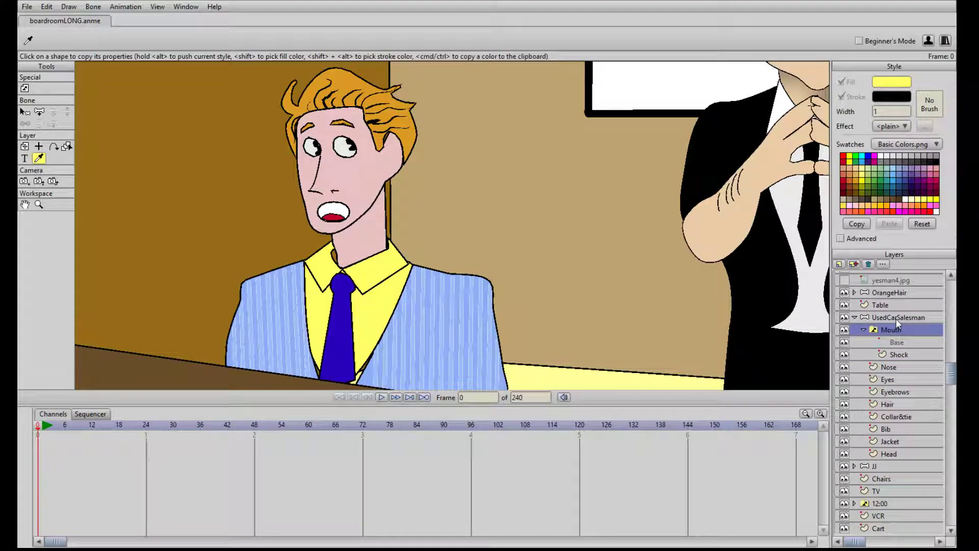
left_click(888, 379)
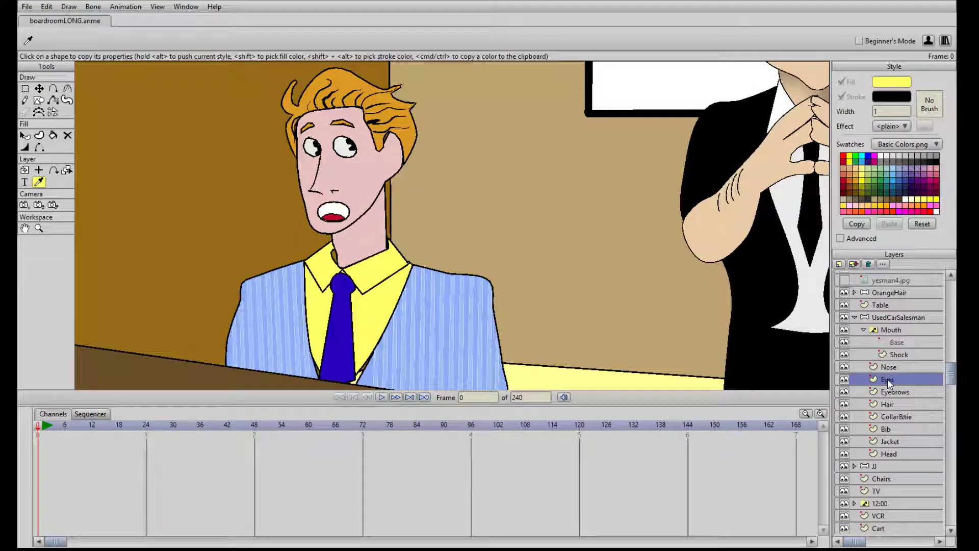
left_click(889, 366)
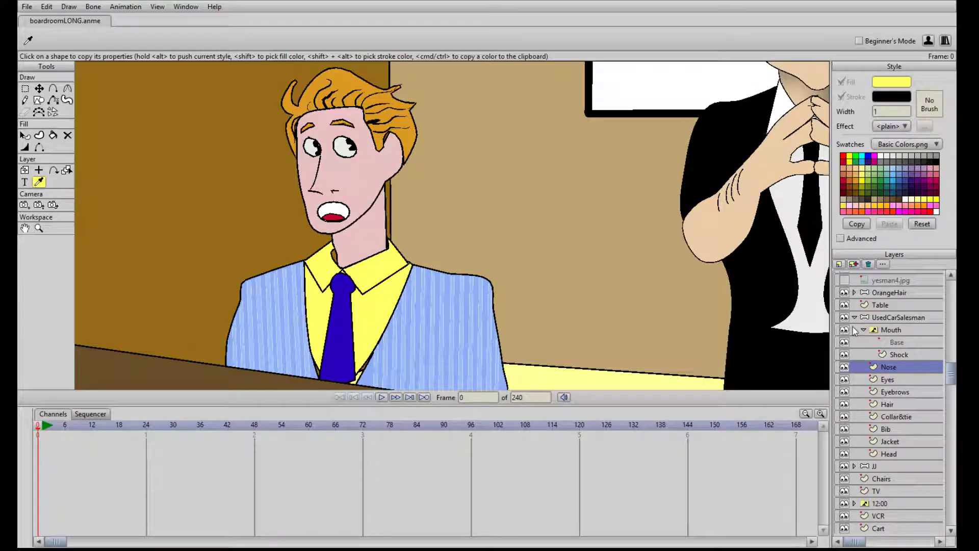
Hide and show again the Hair and Collar&tie layers to see what each contributes to the salesman
left_click(890, 456)
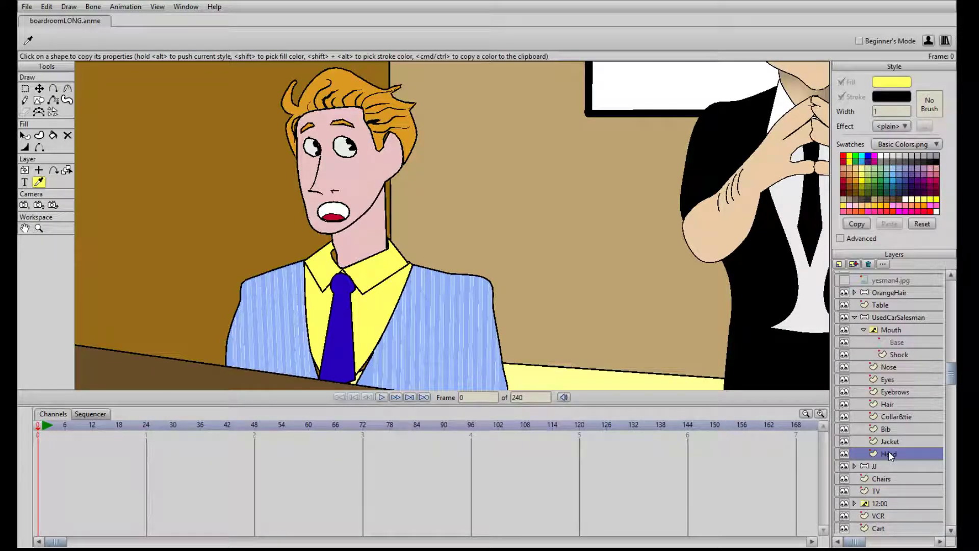
left_click(888, 406)
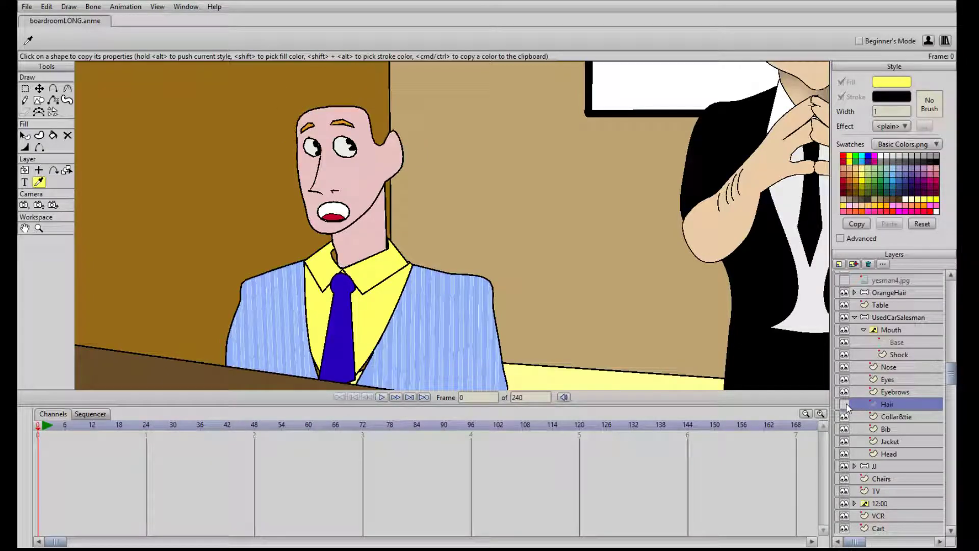
left_click(846, 416)
left_click(845, 416)
left_click(846, 416)
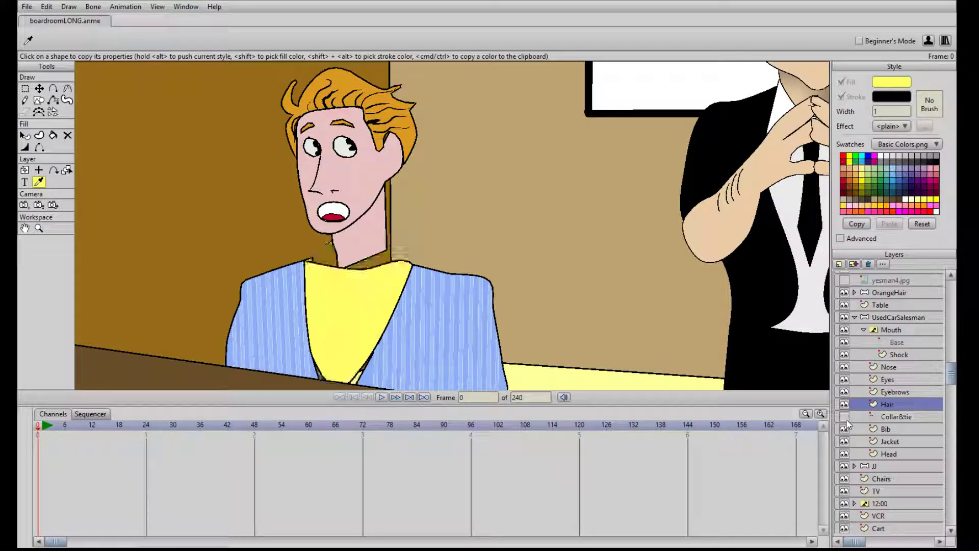
left_click(845, 417)
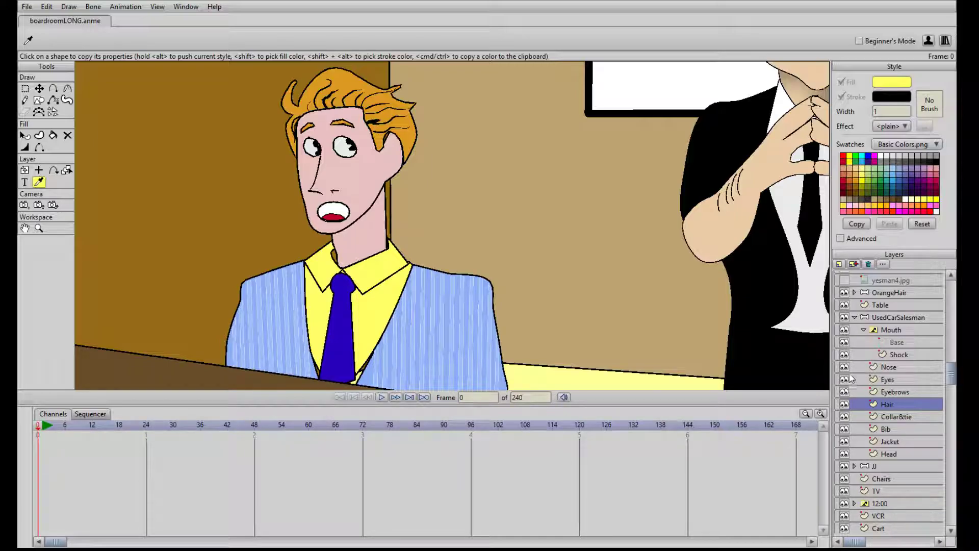
Briefly hide and reshow the salesman's Mouth, Eyebrows, Eyes, Head and Jacket layers to check which part each one holds
left_click(844, 330)
left_click(844, 330)
left_click(844, 392)
left_click(844, 392)
left_click(845, 380)
left_click(845, 380)
left_click(845, 454)
left_click(844, 454)
left_click(844, 441)
left_click(844, 442)
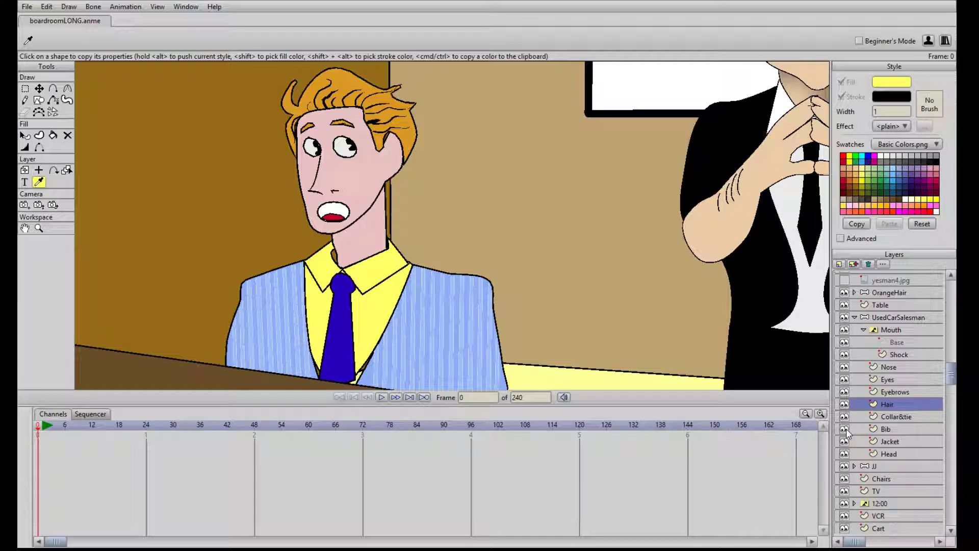
left_click(844, 453)
left_click(844, 454)
Try to adjust the neck outline on the Head layer beside the gap in the left collar flap, and undo the point move
left_click(888, 454)
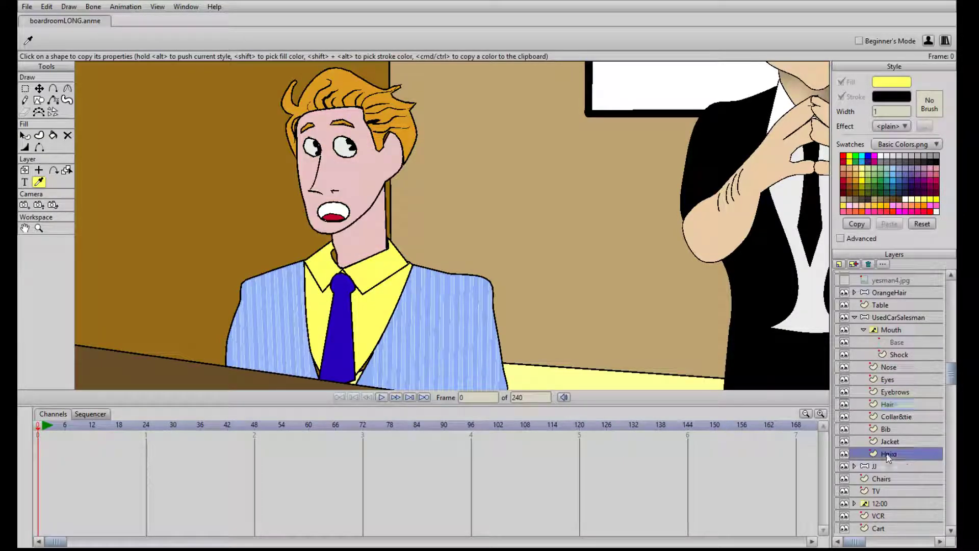
scroll(415, 290, "up", 3)
key("a")
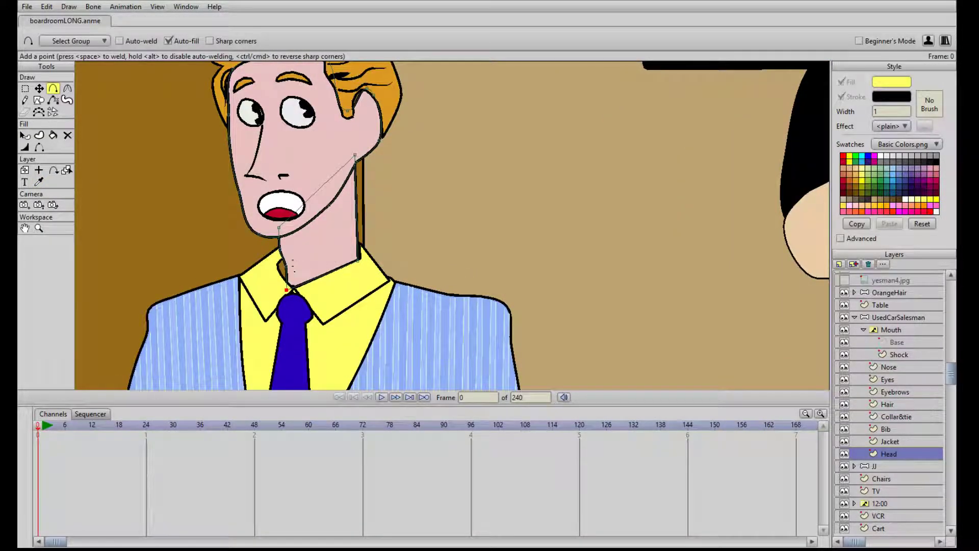
key("t")
left_click(290, 269)
left_click(287, 267)
left_click_drag(337, 252, 375, 230)
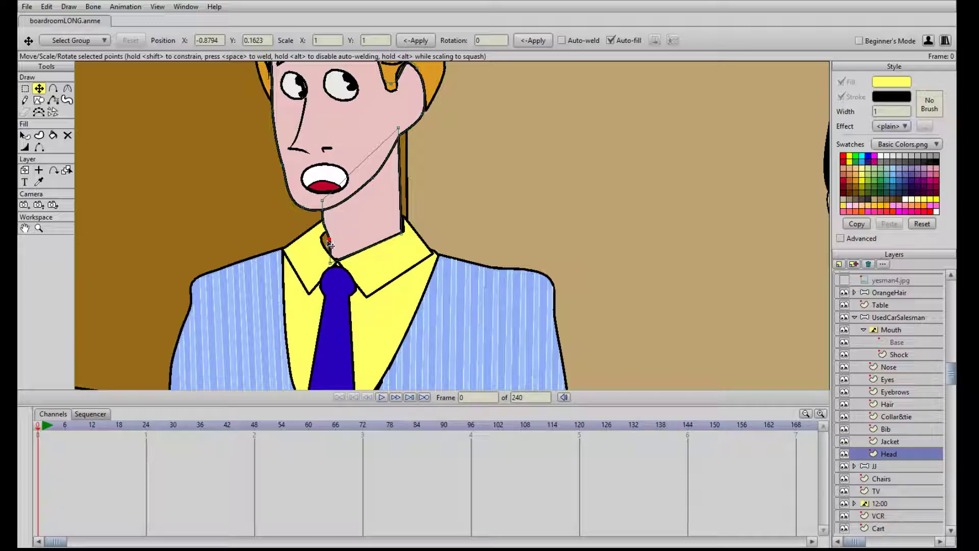
left_click_drag(324, 244, 330, 245)
left_click(46, 6)
left_click(51, 18)
left_click(844, 417)
left_click(844, 416)
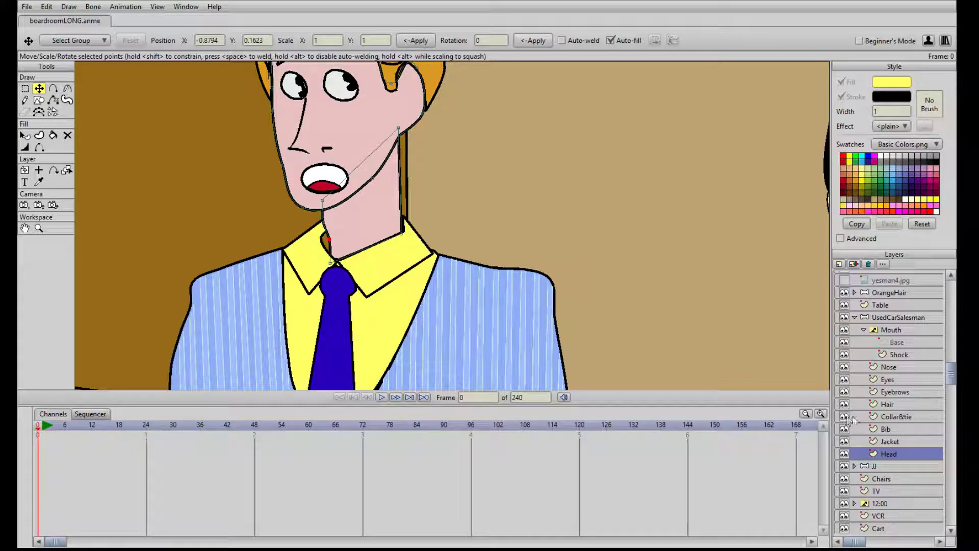
Nudge the left collar flap's outer corner point on the Collar&tie layer to about X -0.942, Y 0.150, against the jacket's edge
left_click(899, 417)
left_click(284, 249)
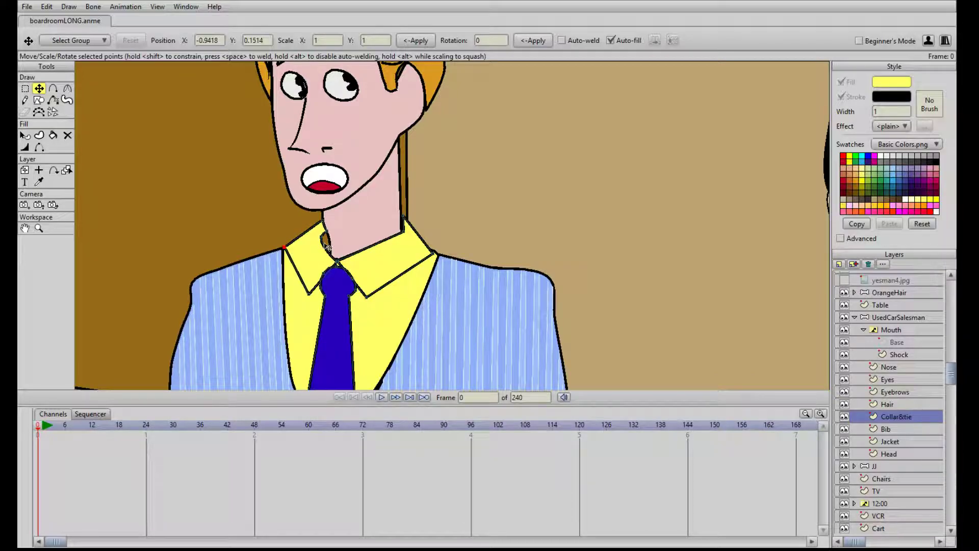
scroll(338, 261, "down", 4)
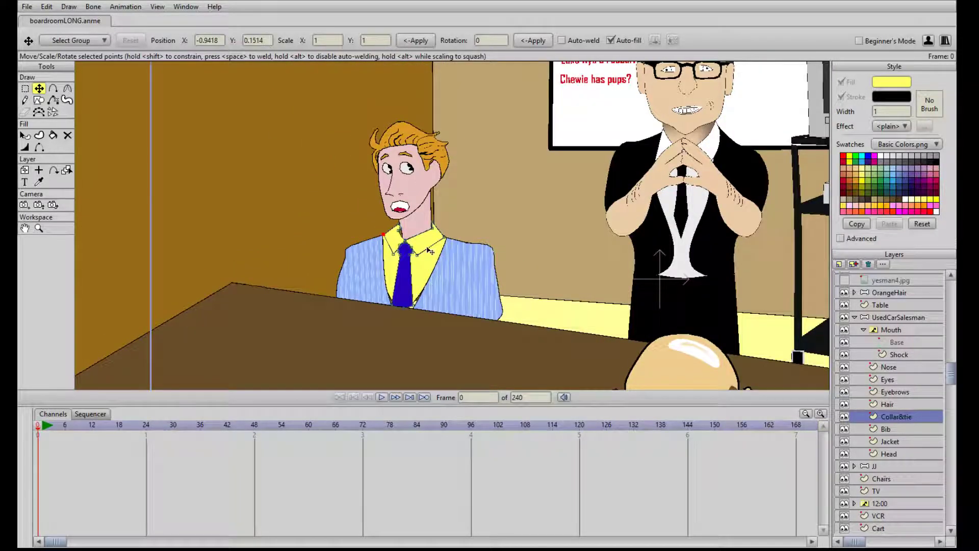
scroll(413, 247, "up", 6)
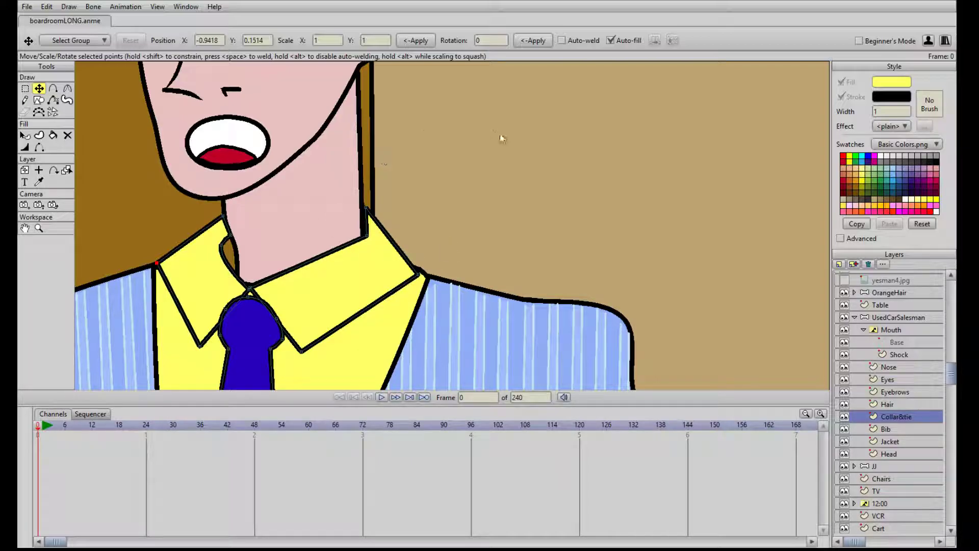
scroll(221, 227, "up", 3)
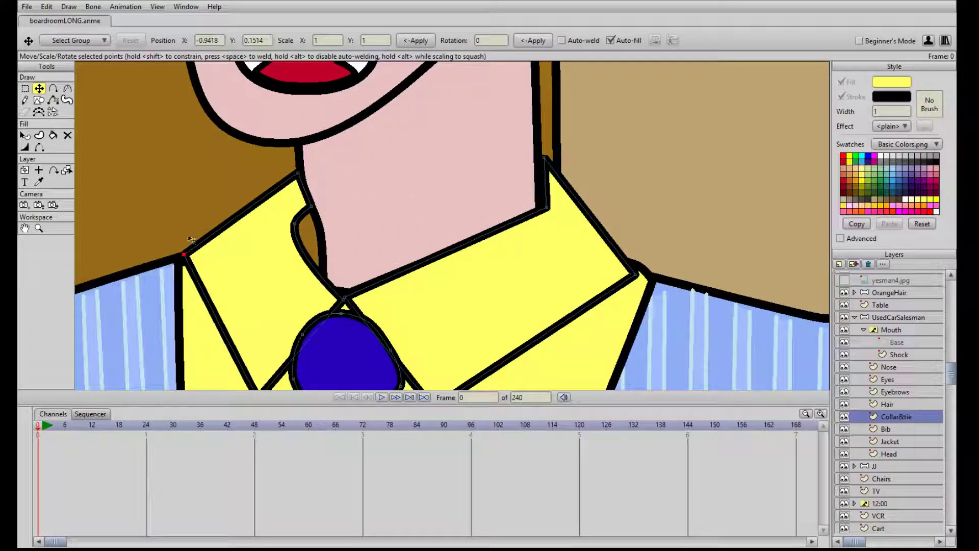
mouse_move(180, 256)
left_mouse_down()
mouse_move(225, 248)
mouse_move(183, 263)
left_mouse_up()
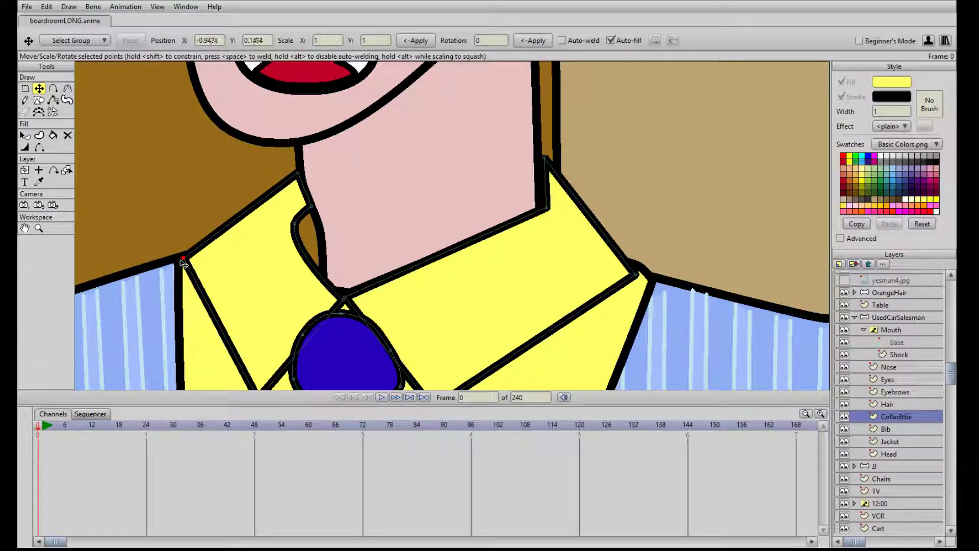
Bring the whole boardroom scene into view and collapse the UsedCarSalesman layer group
scroll(433, 240, "down", 4)
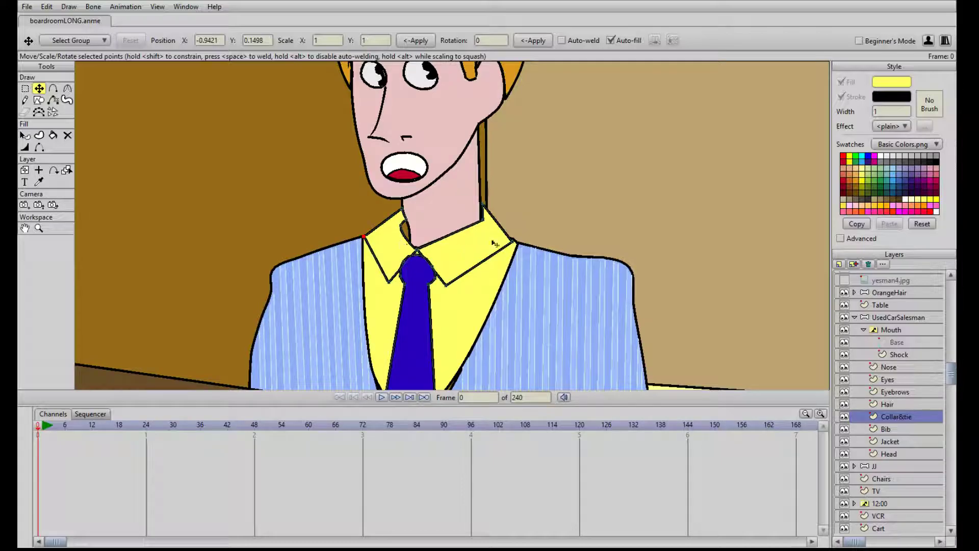
scroll(484, 247, "down", 4)
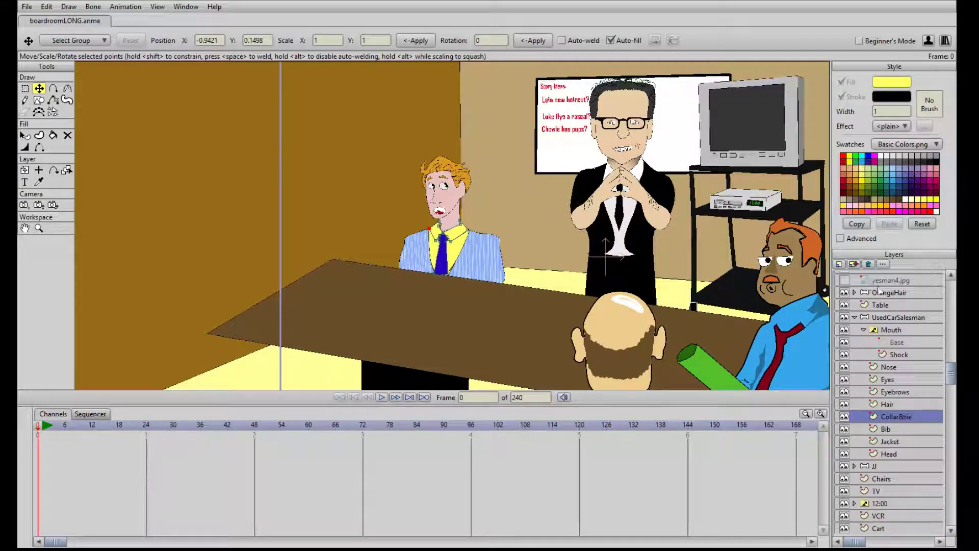
scroll(456, 226, "down", 3)
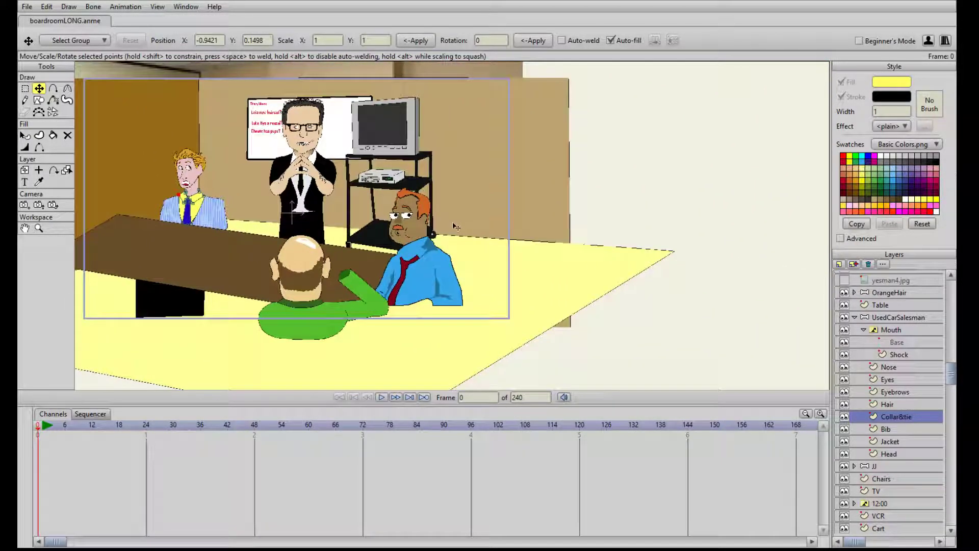
scroll(453, 225, "up", 1)
left_click_drag(275, 240, 428, 284)
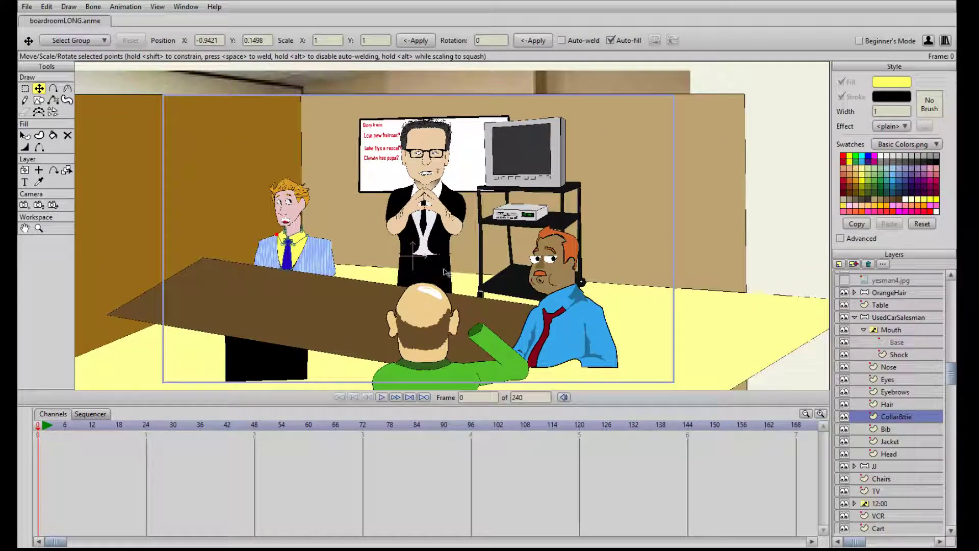
left_click_drag(509, 334, 453, 245)
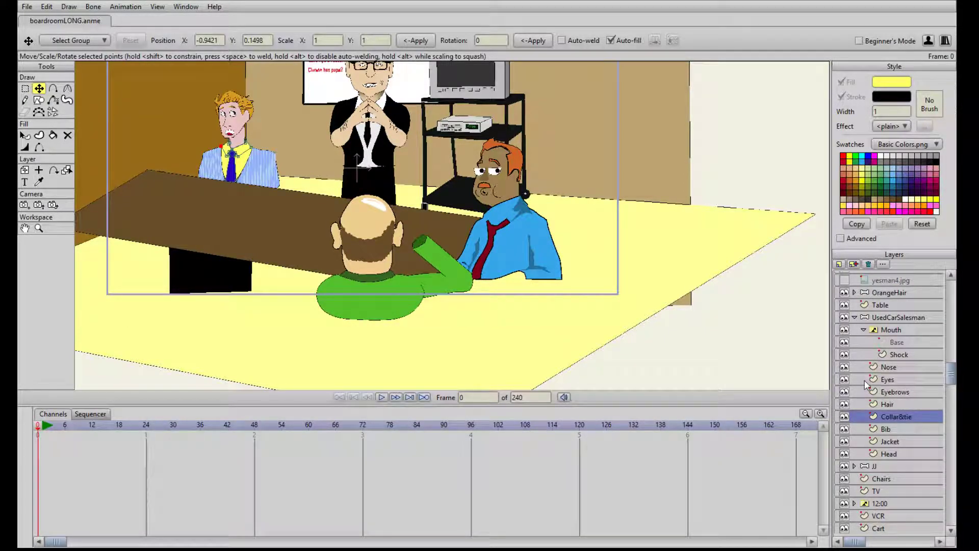
left_click(854, 318)
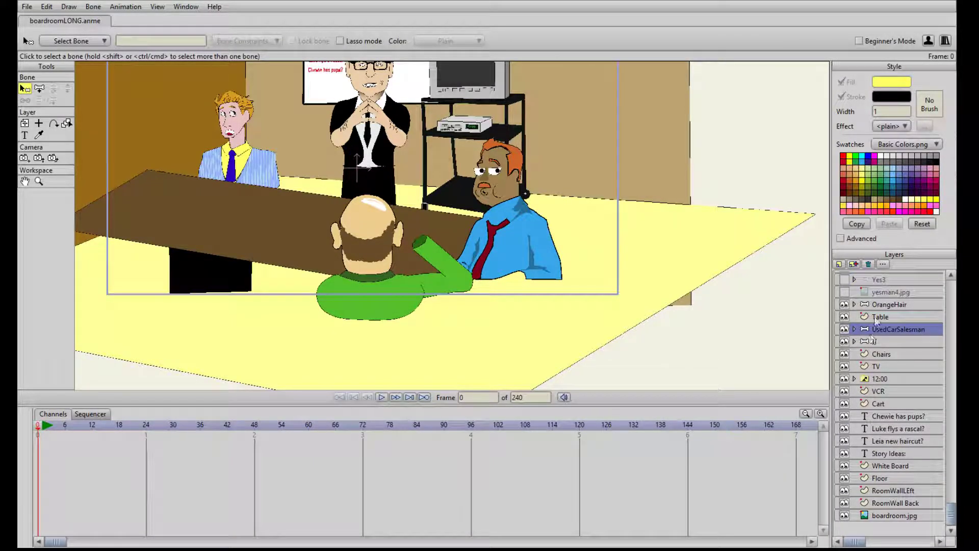
Expand the Bald group, make its ShoulderCover layer visible, and check the shoulder line layers inside it
scroll(861, 388, "up", 3)
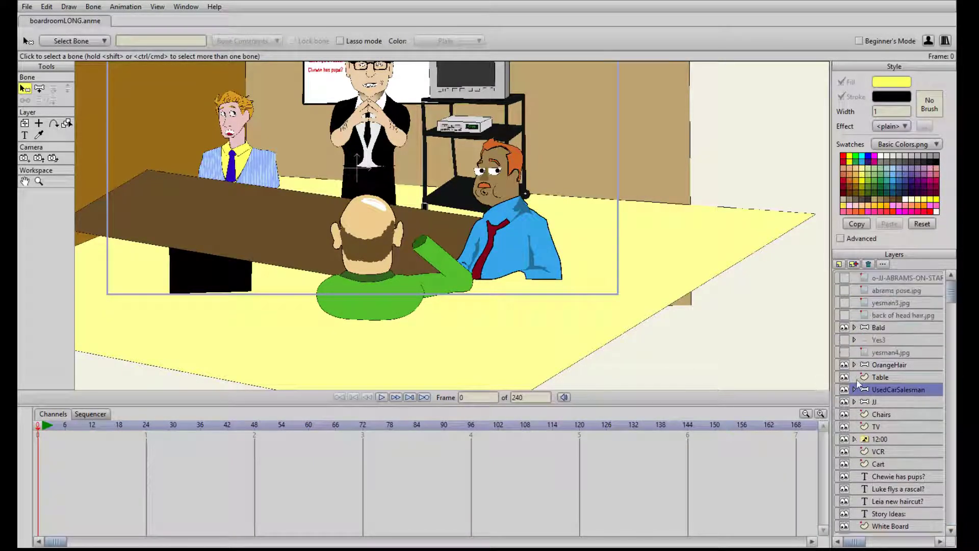
left_click(868, 330)
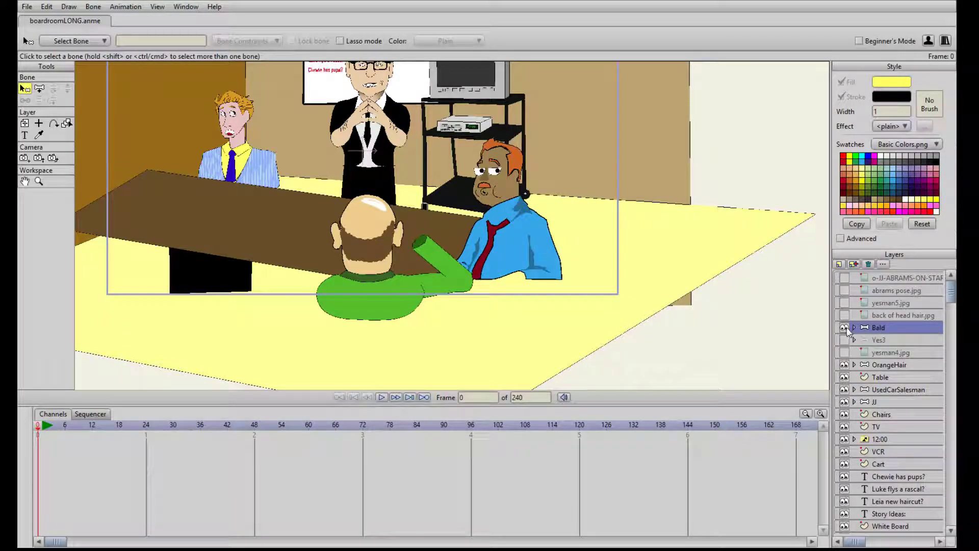
left_click(854, 328)
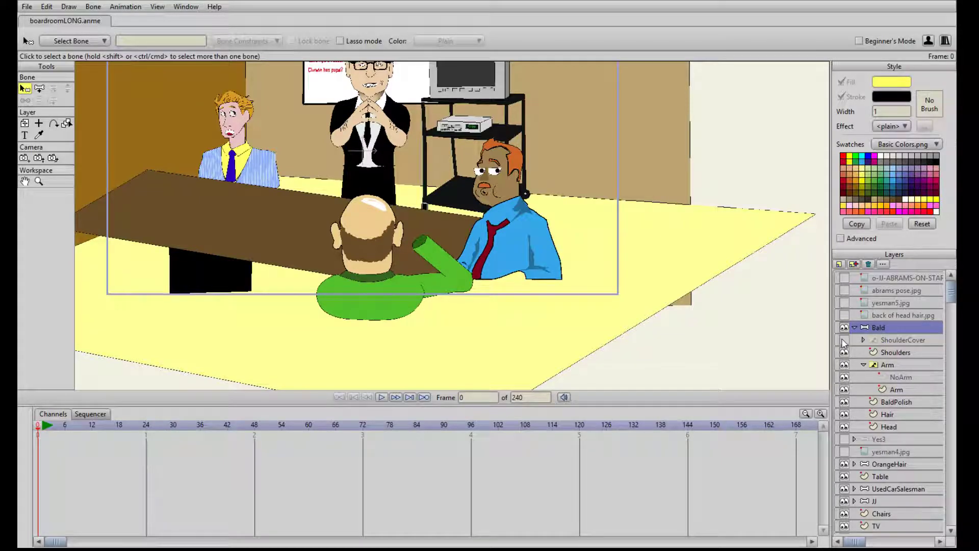
left_click(864, 340)
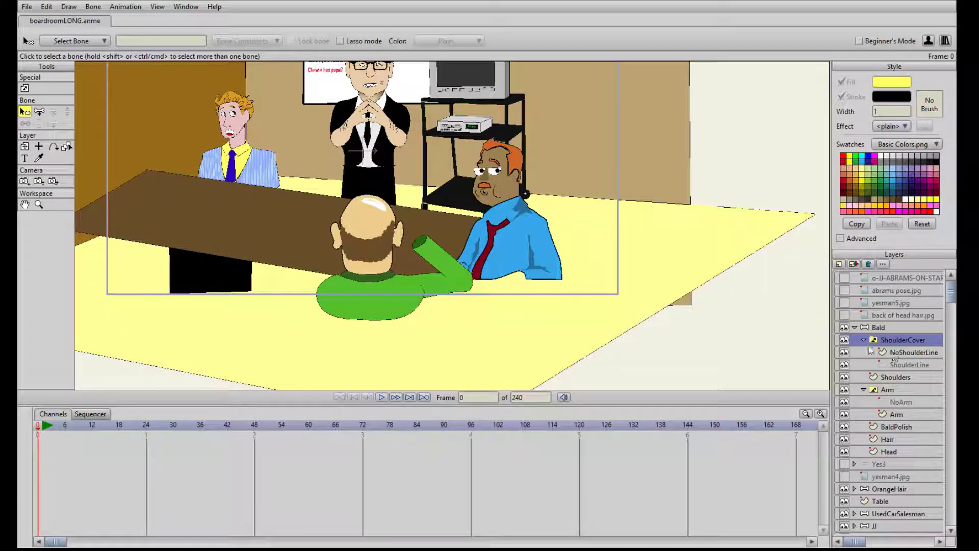
left_click(862, 340)
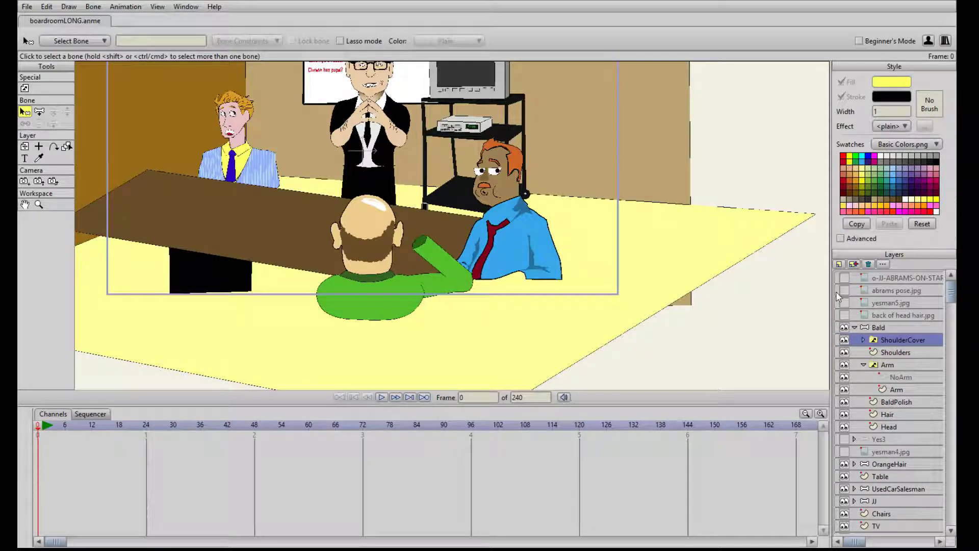
left_click(839, 264)
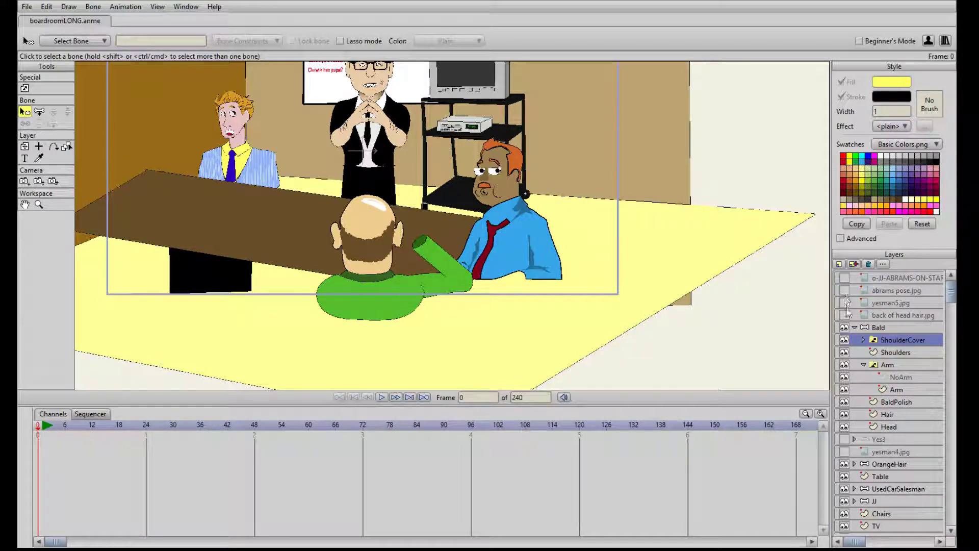
Name the new switch layer in the Bald group Hands, and add a vector layer named NoHand inside it
type("Hands")
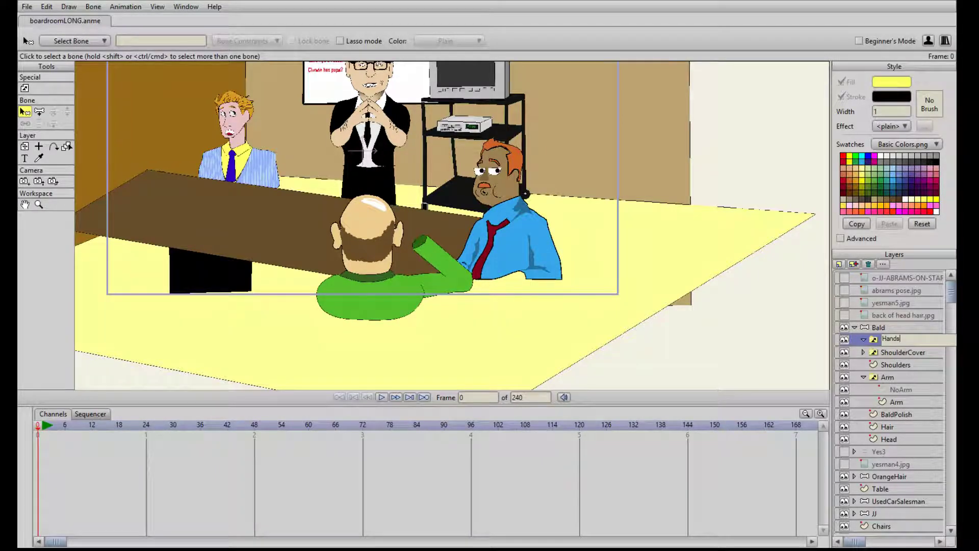
key("Return")
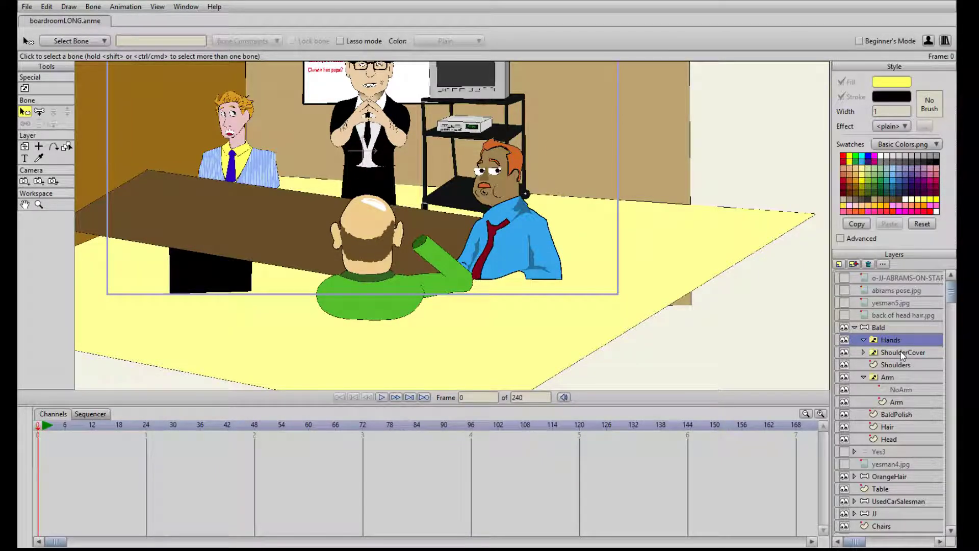
left_click(840, 266)
type("NoHand")
key("Return")
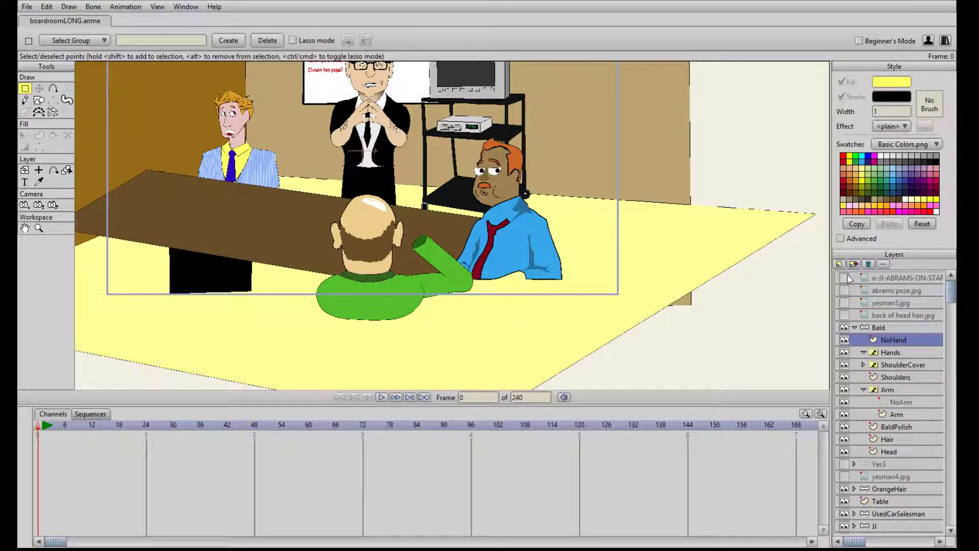
left_click_drag(894, 340, 892, 357)
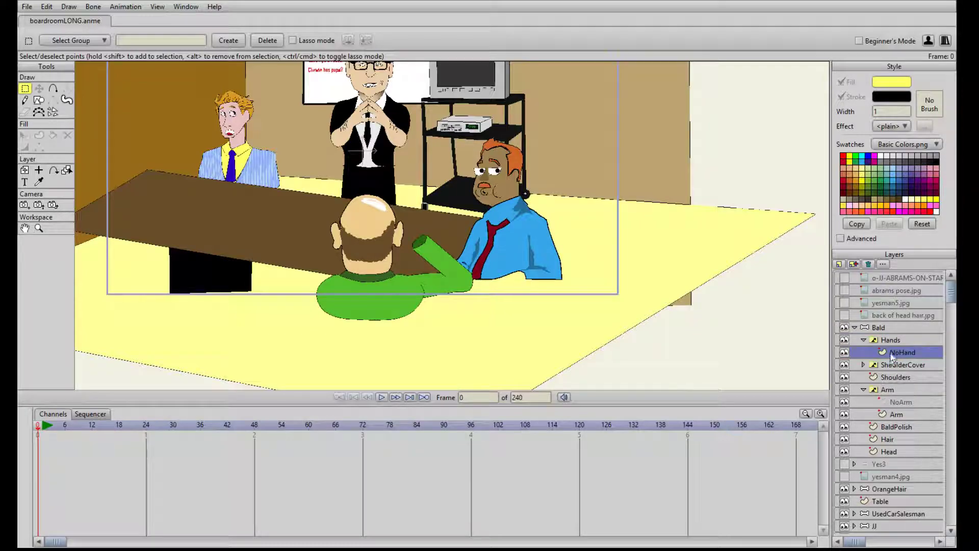
Add a vector layer named Hand above NoHand in the Hands switch layer
left_click(846, 275)
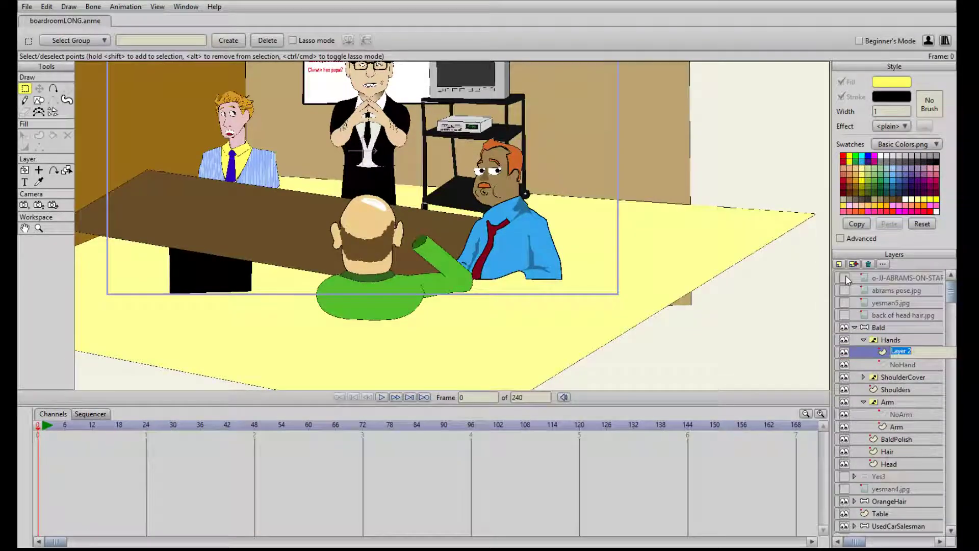
type("Hand")
key("Return")
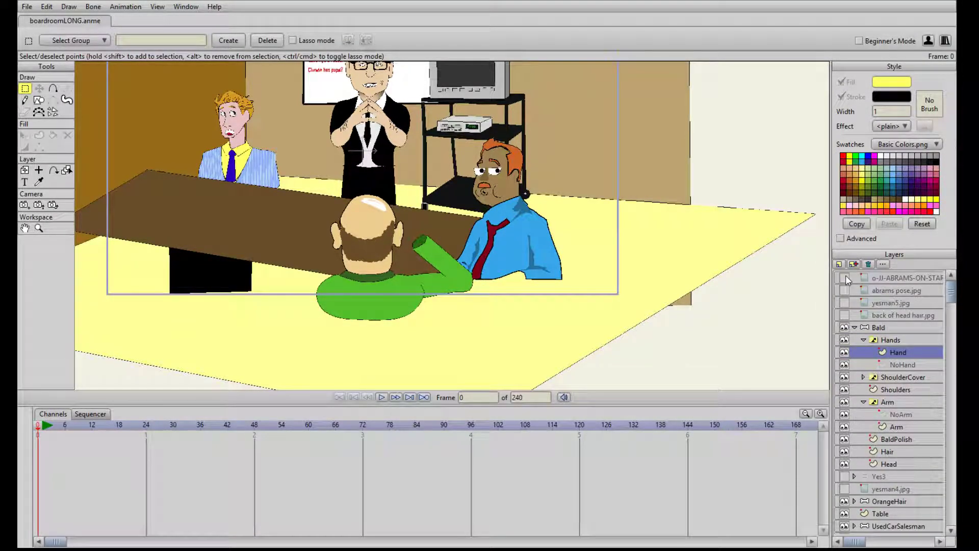
scroll(397, 220, "up", 3)
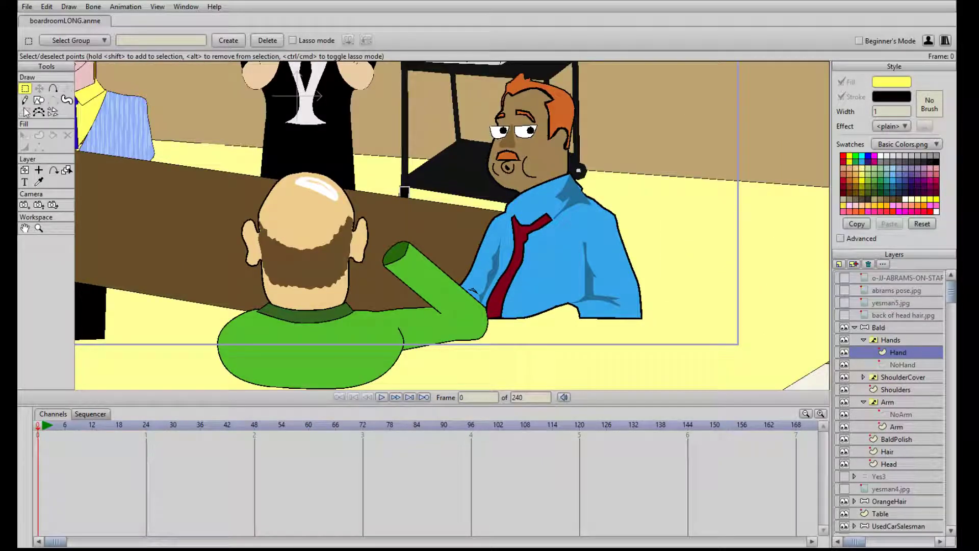
left_click(38, 99)
left_click_drag(351, 221, 397, 249)
left_click(45, 7)
key("ctrl+z")
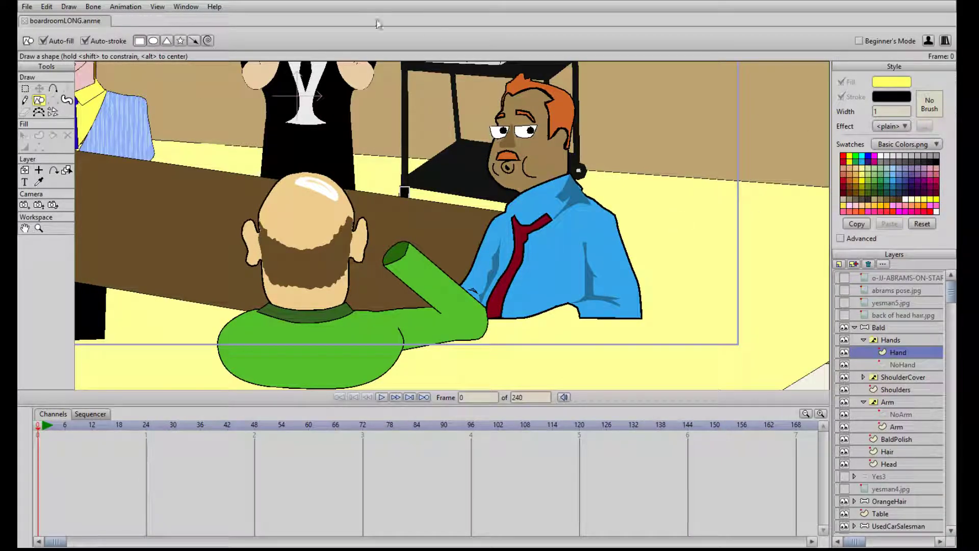
Draw a circle on the Hand layer at the opening of the bald man's raised sleeve
left_click(153, 41)
left_click_drag(373, 211, 427, 259)
left_click_drag(245, 165, 304, 170)
Set the circle's line width to 2 and sample its fill from the bald man's skin
left_click(25, 135)
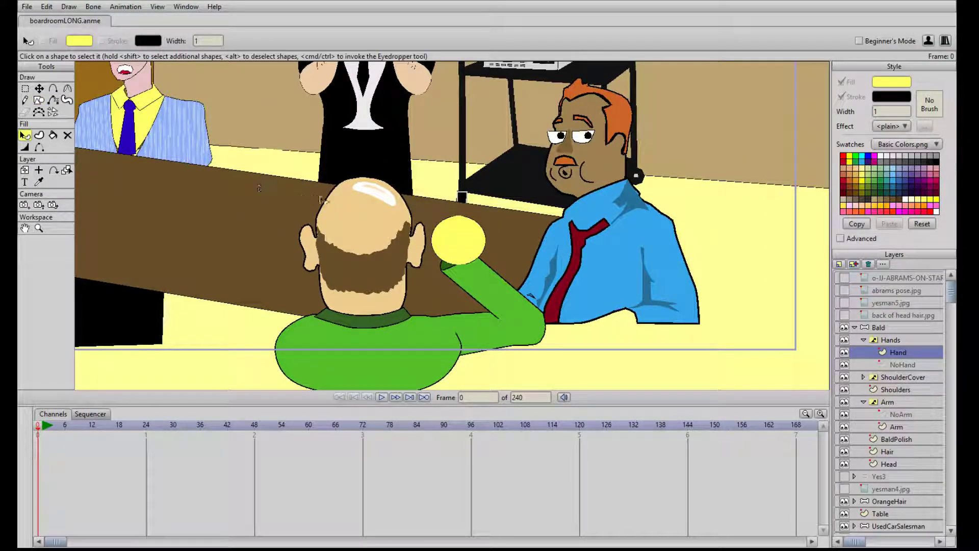
left_click(455, 239)
left_click(874, 111)
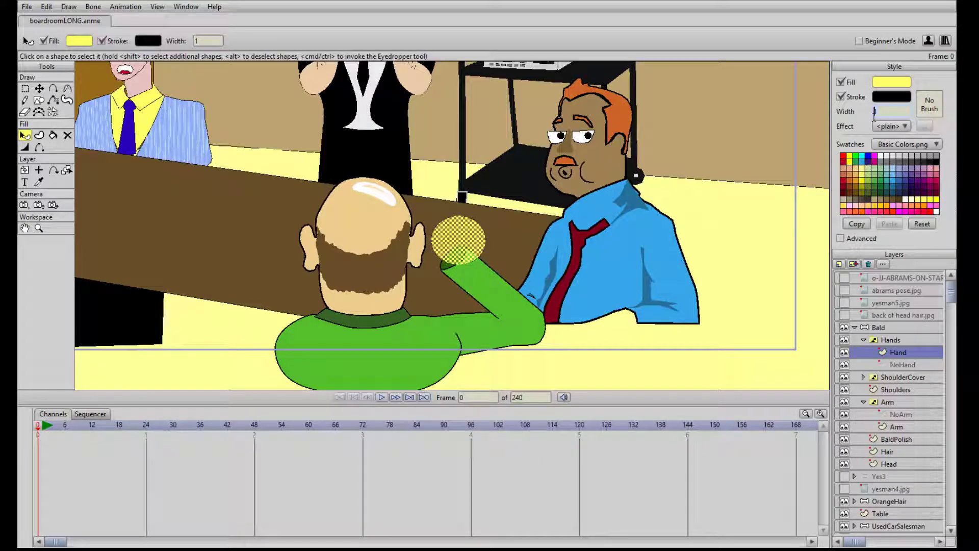
type("2")
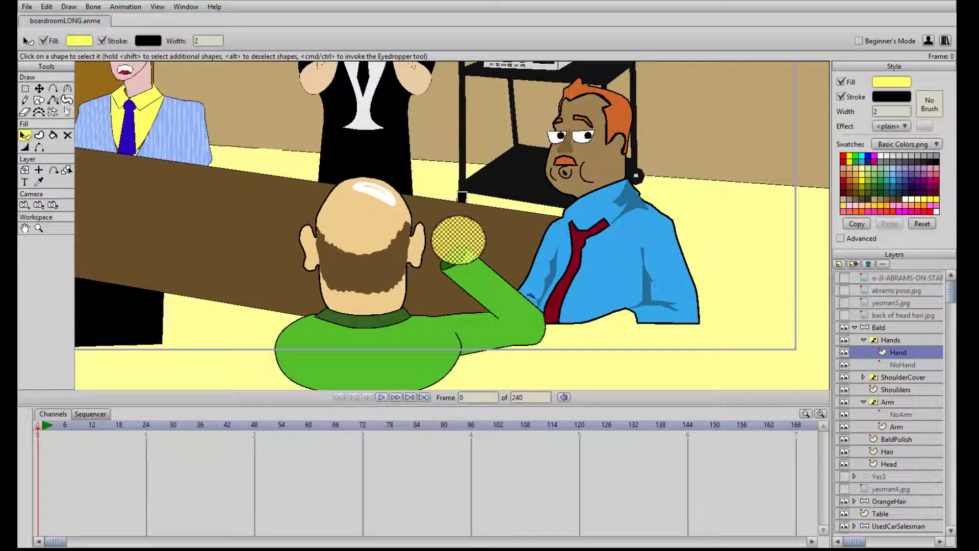
left_click(39, 183)
left_click(361, 236)
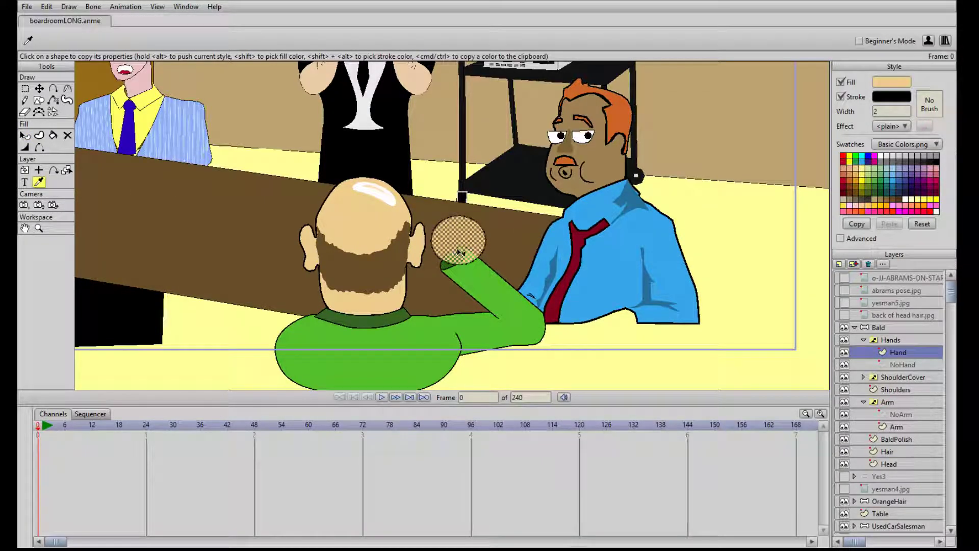
Fit the circle's lower edge to the cuff by moving its bottom point to about X 0.384, Y -0.666, adding a neighbouring point and peaking the corner
key("t")
scroll(468, 248, "up", 3)
mouse_move(465, 306)
left_mouse_down()
mouse_move(440, 301)
mouse_move(447, 309)
left_mouse_up()
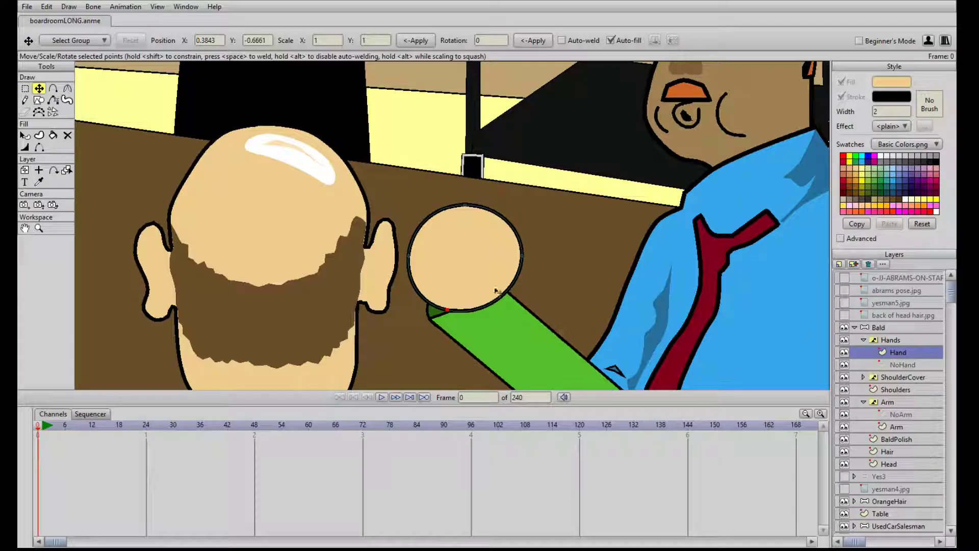
key("a")
key("t")
left_click_drag(510, 280, 479, 282)
left_click(67, 88)
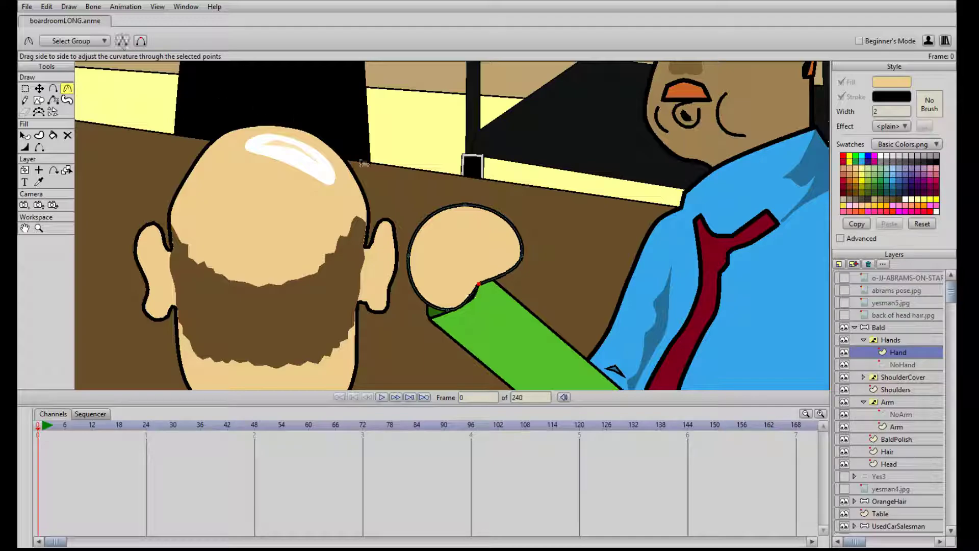
left_click(125, 43)
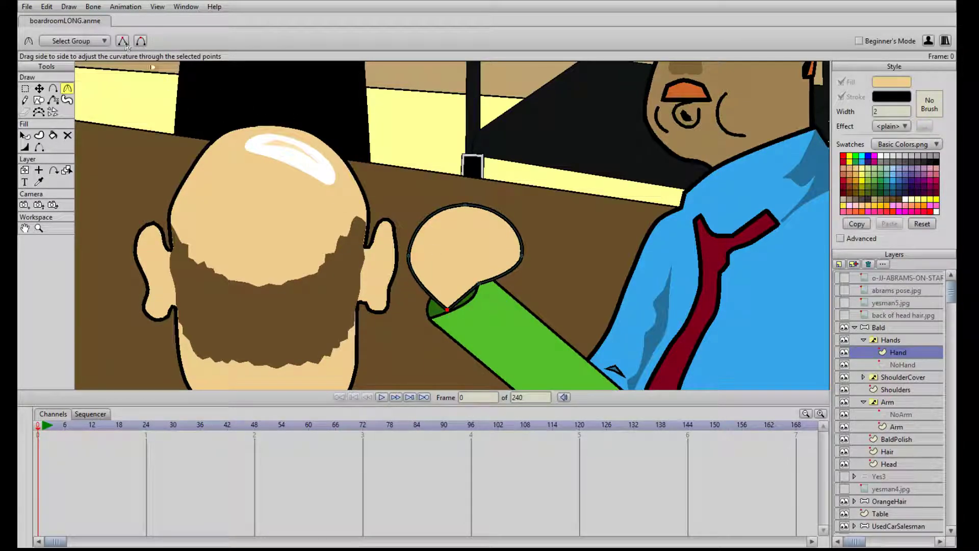
Pull the hand's right side in to the sleeve edge and stretch its left end over the head to about X 0.060, Y -0.513
key("t")
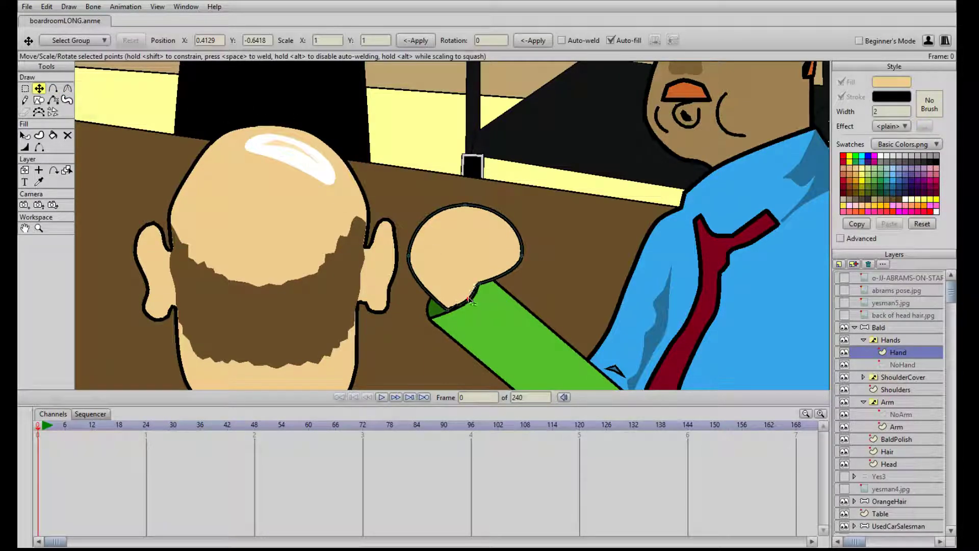
left_click_drag(471, 302, 383, 268)
left_click_drag(519, 256, 476, 248)
left_click_drag(383, 268, 280, 232)
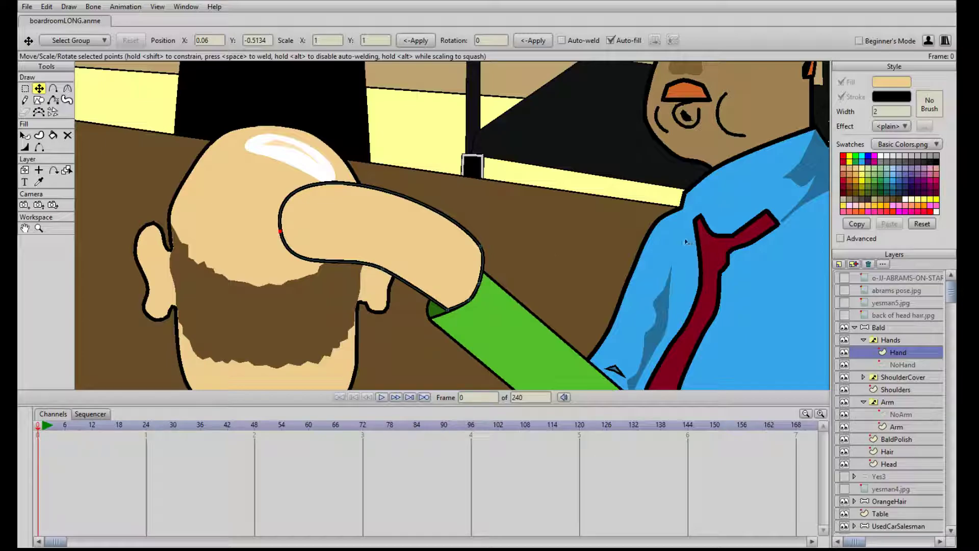
Hide the Hand layer, move the hand outline's cuff point onto the sleeve's curve, and show the layer again
left_click(844, 328)
left_click(844, 327)
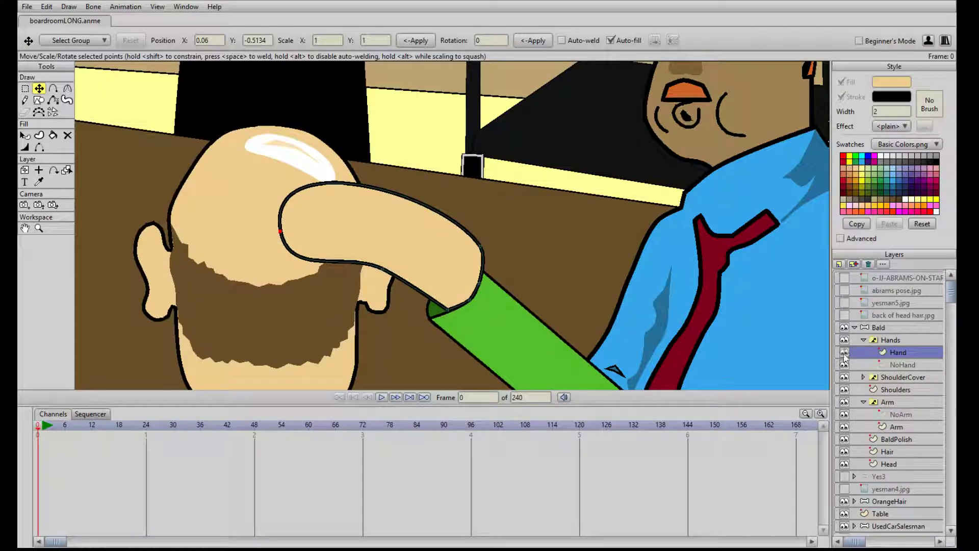
left_click(844, 352)
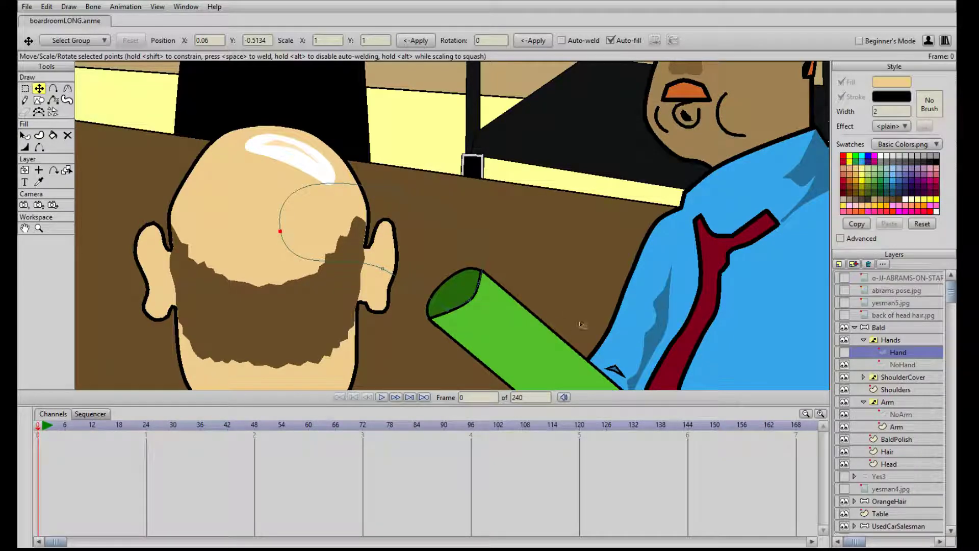
scroll(402, 251, "up", 1)
left_click_drag(412, 249, 458, 232)
left_click_drag(531, 284, 521, 299)
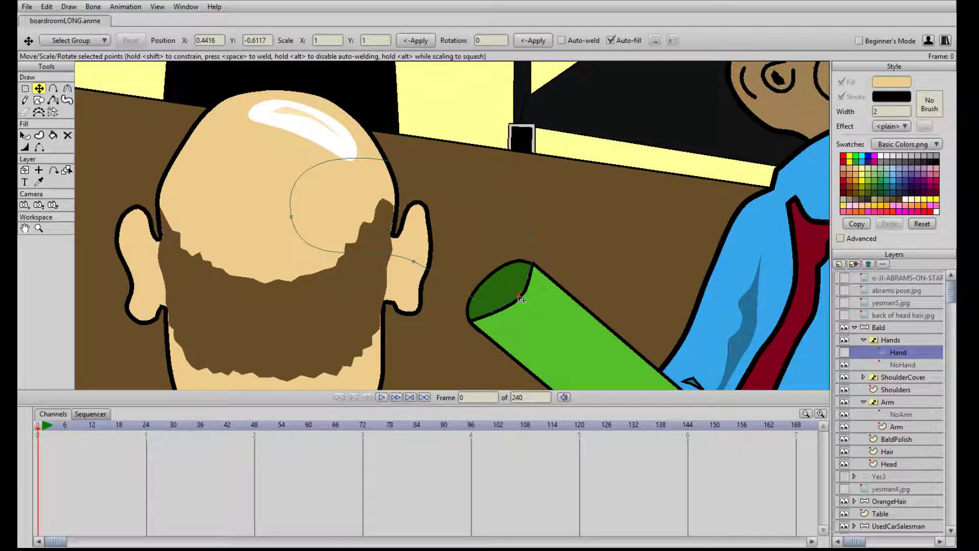
left_click(845, 352)
Hide the hand's outline edges along the cuff and move their end points to the cuff's upper corner and lower curve
scroll(561, 304, "up", 2)
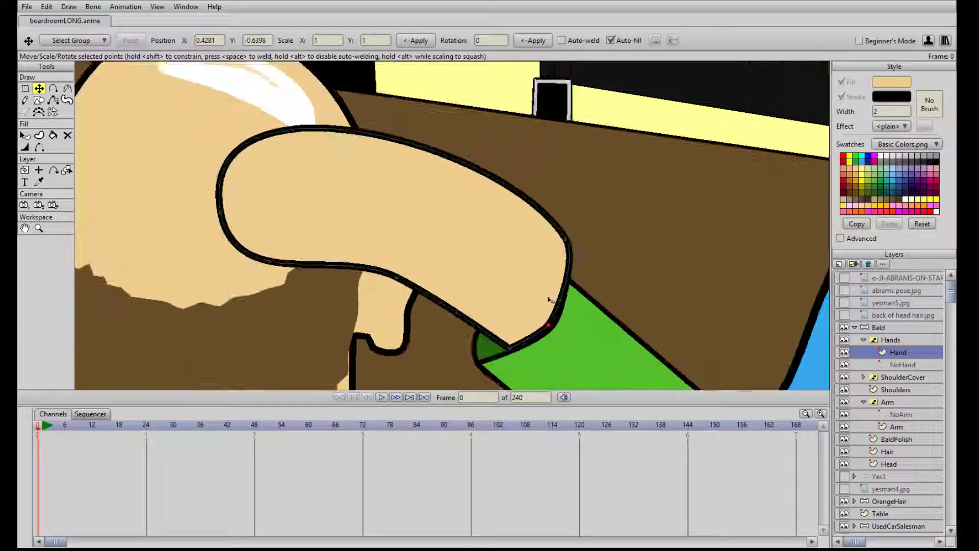
left_click(39, 147)
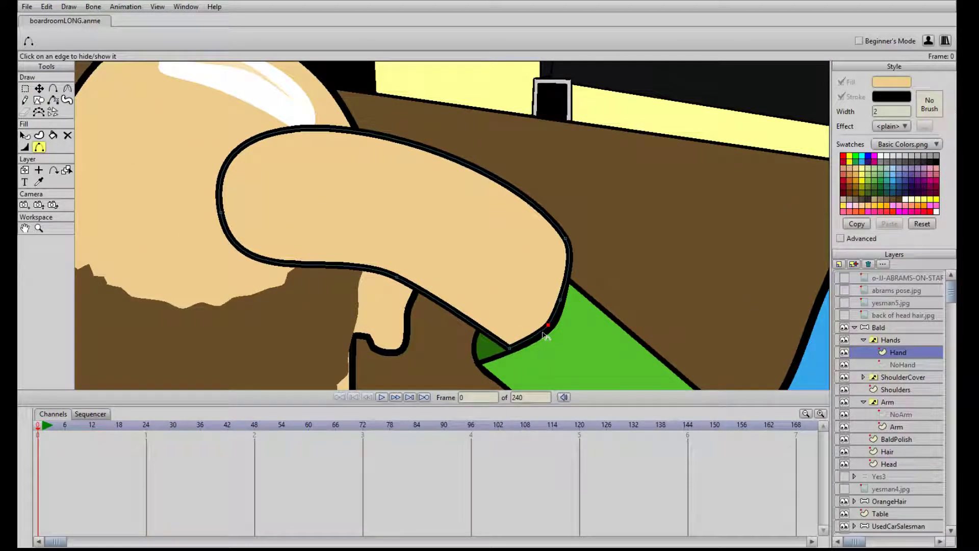
left_click(556, 315)
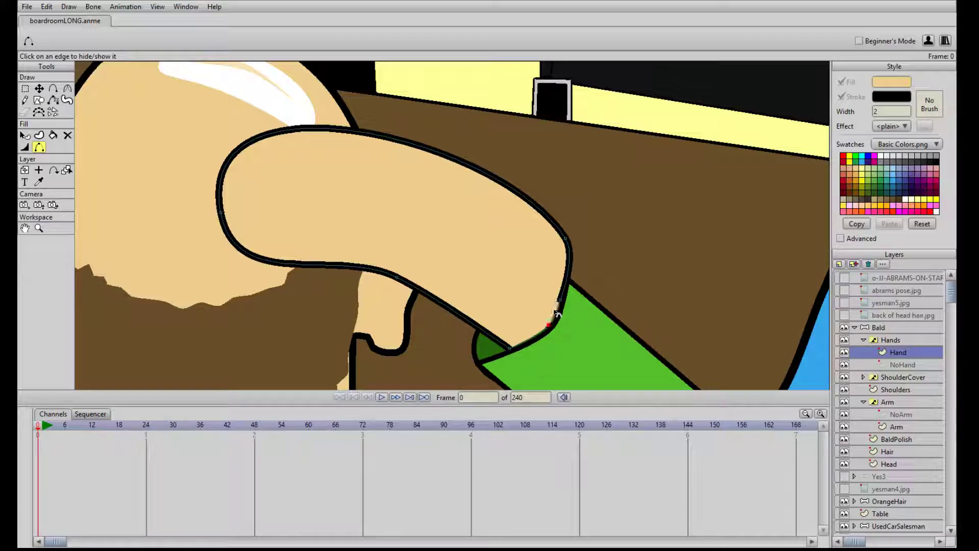
key("t")
left_click(563, 283)
left_click_drag(566, 285, 568, 280)
left_click_drag(551, 328, 533, 341)
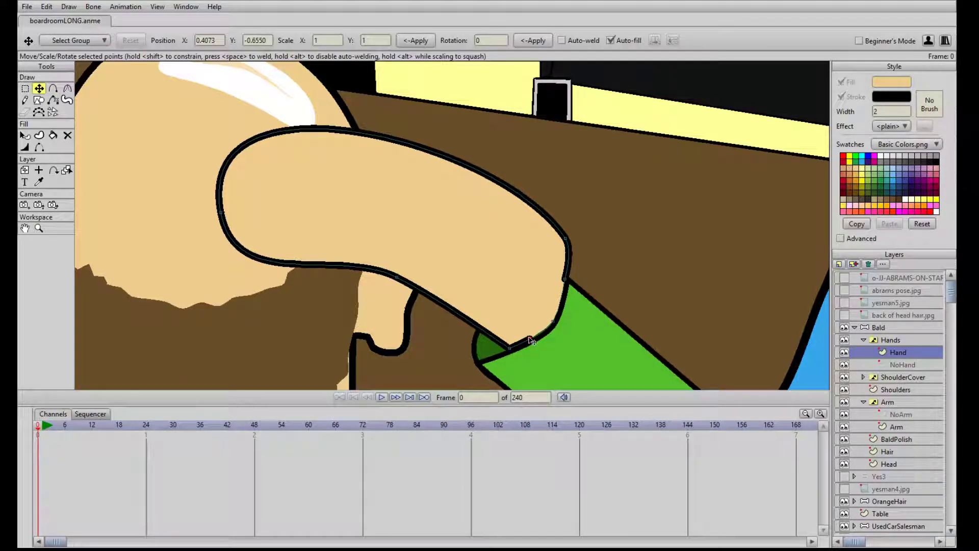
left_click(39, 147)
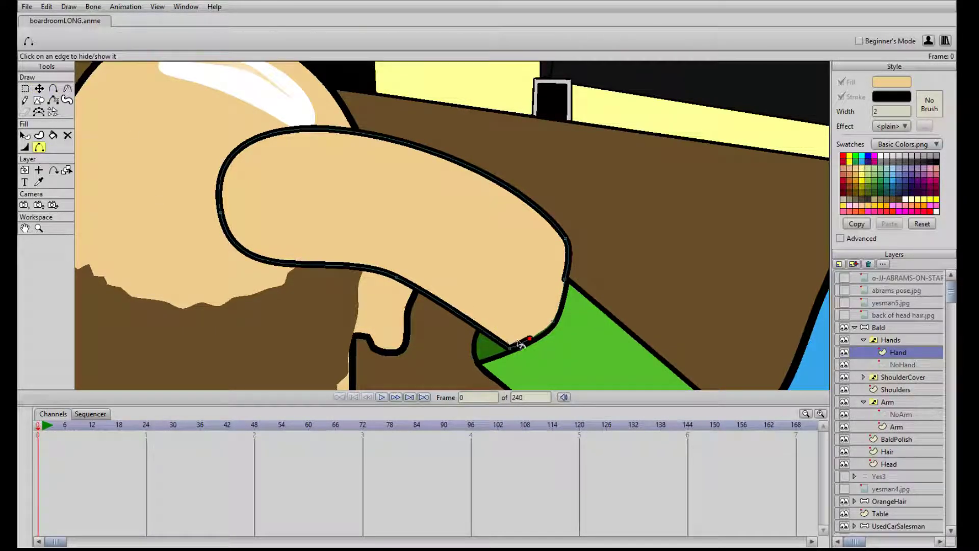
left_click(517, 341)
Nudge the two points on the hand's cuff edge against the sleeve outline, the upper one to about X 0.431, Y -0.640
scroll(551, 330, "up", 3)
left_click_drag(546, 337, 351, 127)
key("t")
left_click_drag(386, 209, 387, 211)
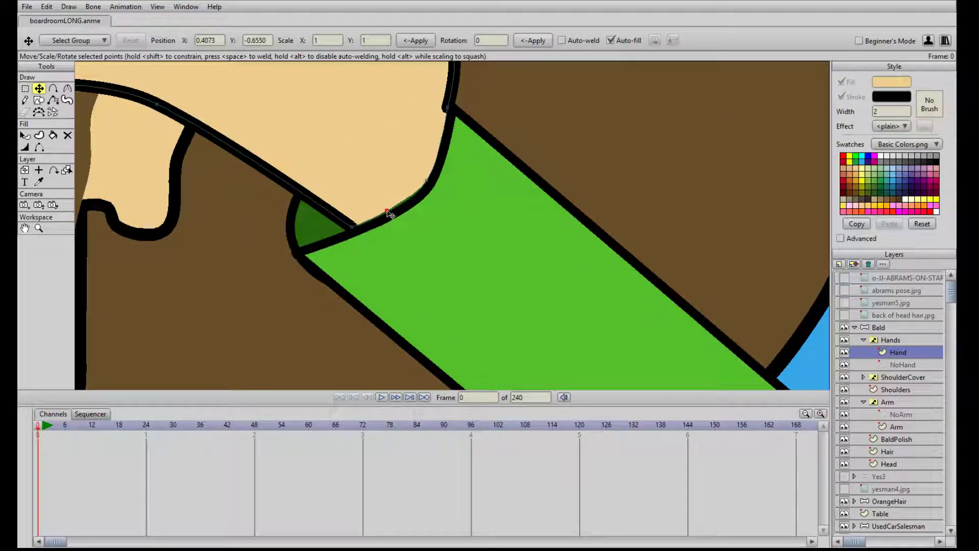
left_click_drag(426, 181, 423, 188)
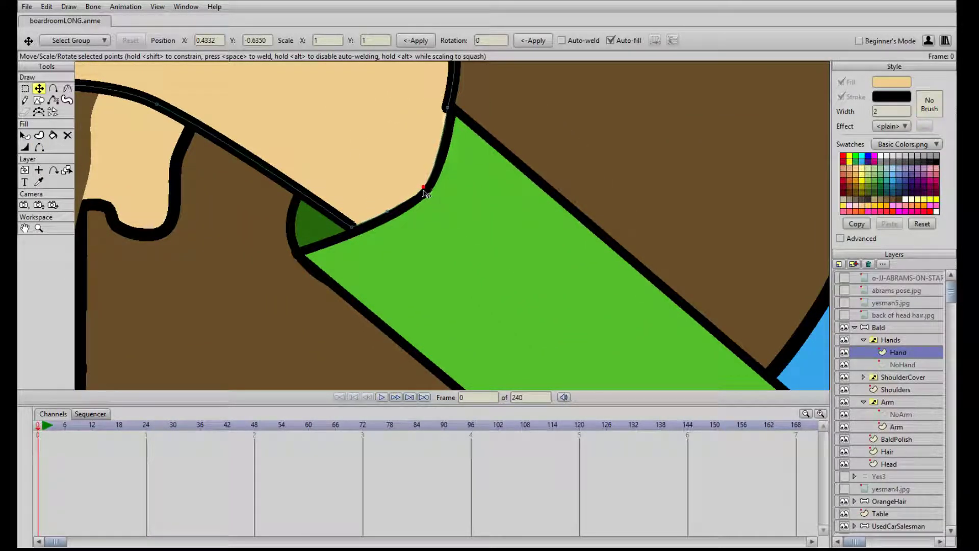
Add points along the hand's underside and pull them inward to form a notch between the finger and the palm
scroll(423, 195, "down", 3)
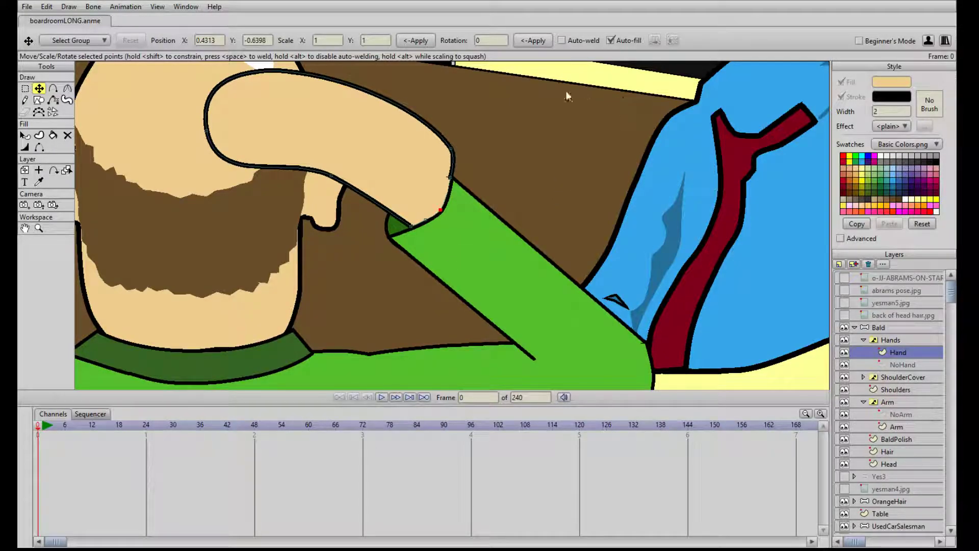
scroll(429, 148, "up", 2)
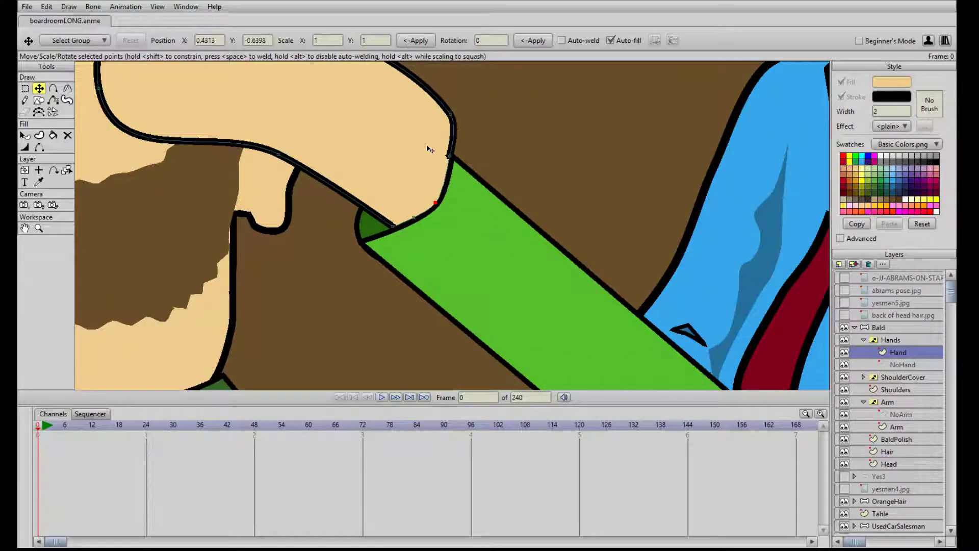
left_click_drag(429, 149, 491, 271)
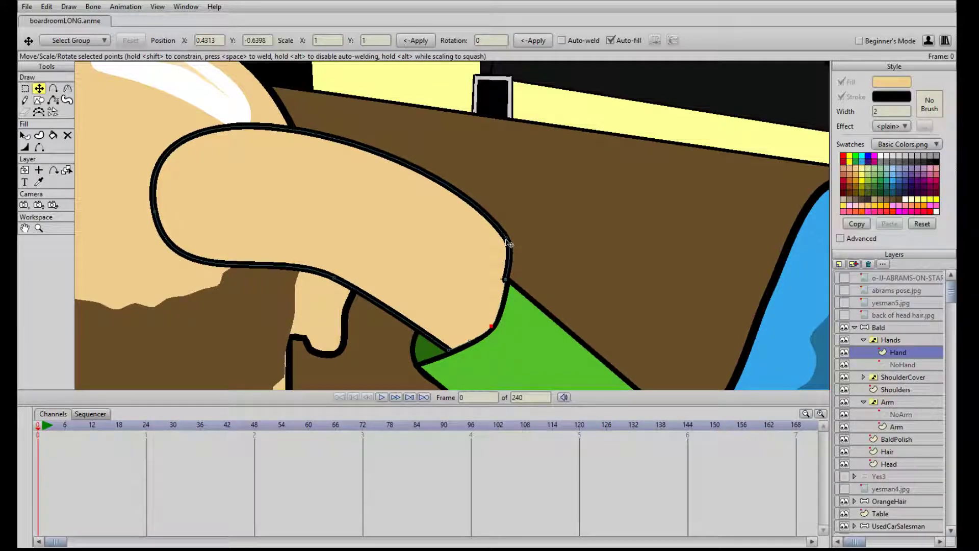
left_click_drag(343, 282, 364, 282)
key("a")
left_click(284, 296)
key("t")
mouse_move(378, 318)
left_mouse_down()
mouse_move(360, 278)
mouse_move(372, 280)
mouse_move(371, 300)
left_mouse_up()
key("a")
left_click(362, 283)
key("t")
key("a")
left_click(357, 275)
key("t")
Pull the hand's left end back to the ear, lower its top edge to about X 0.313, Y -0.454, and nudge the notch point
left_click_drag(162, 220, 308, 226)
left_click_drag(506, 238, 509, 253)
left_click_drag(308, 226, 322, 230)
left_click_drag(382, 188, 464, 235)
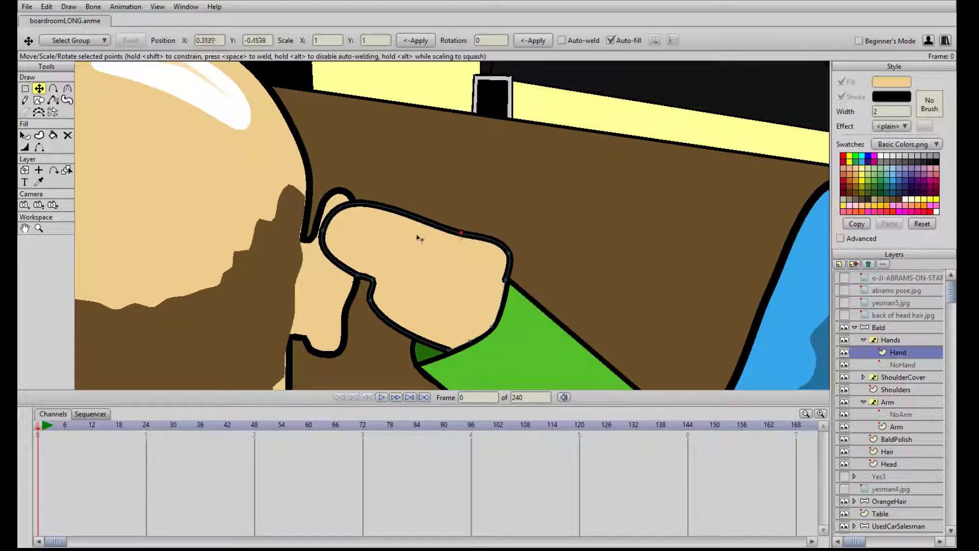
left_click_drag(313, 235, 325, 233)
left_click(374, 281)
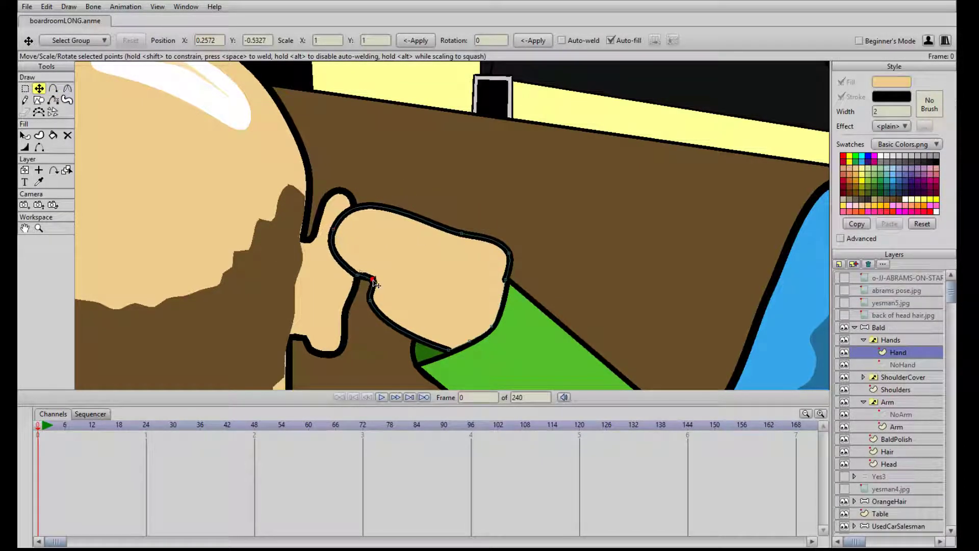
left_click_drag(373, 281, 371, 281)
Shape a narrow finger reaching to the top of the ear, and shift all of the hand's points slightly
scroll(418, 306, "down", 4)
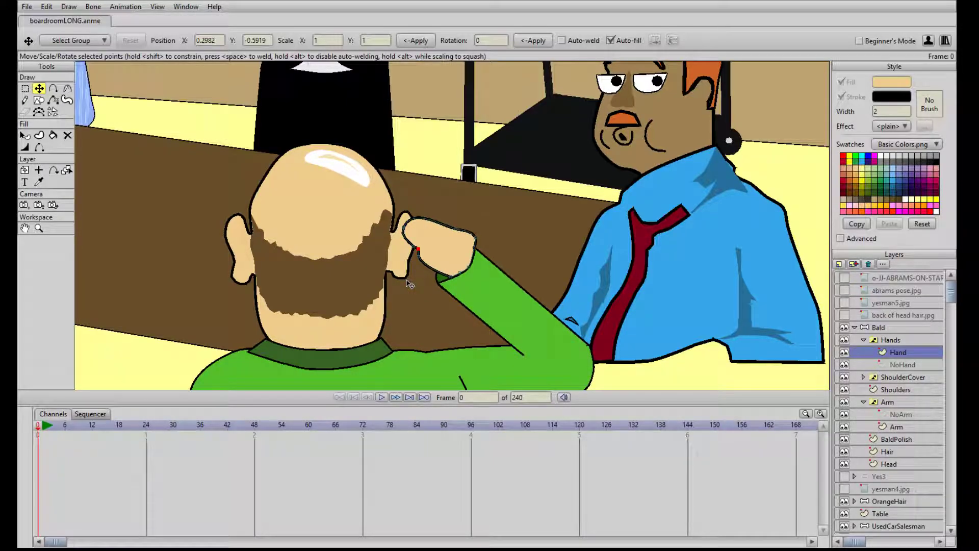
left_click_drag(424, 262, 403, 210)
left_click(456, 230)
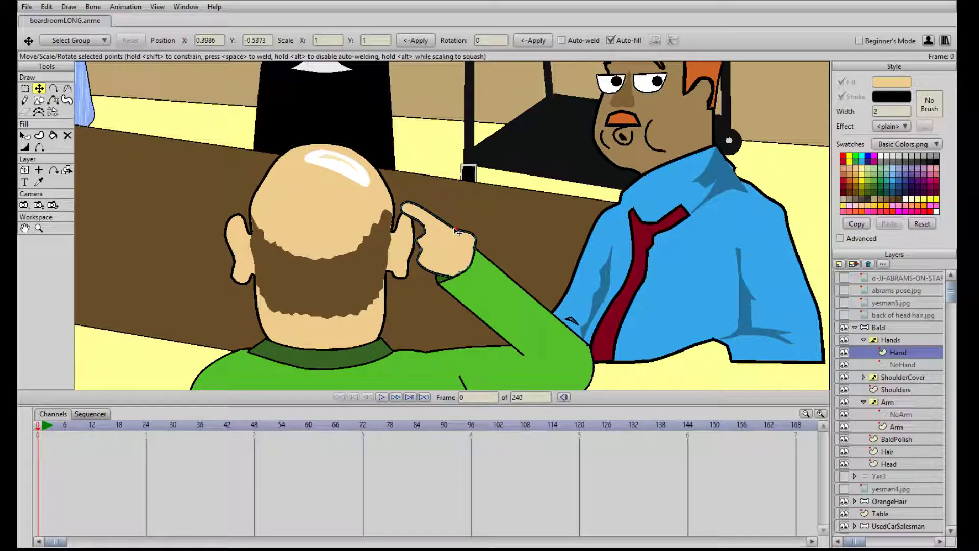
key("ctrl+a")
left_click_drag(452, 245, 453, 246)
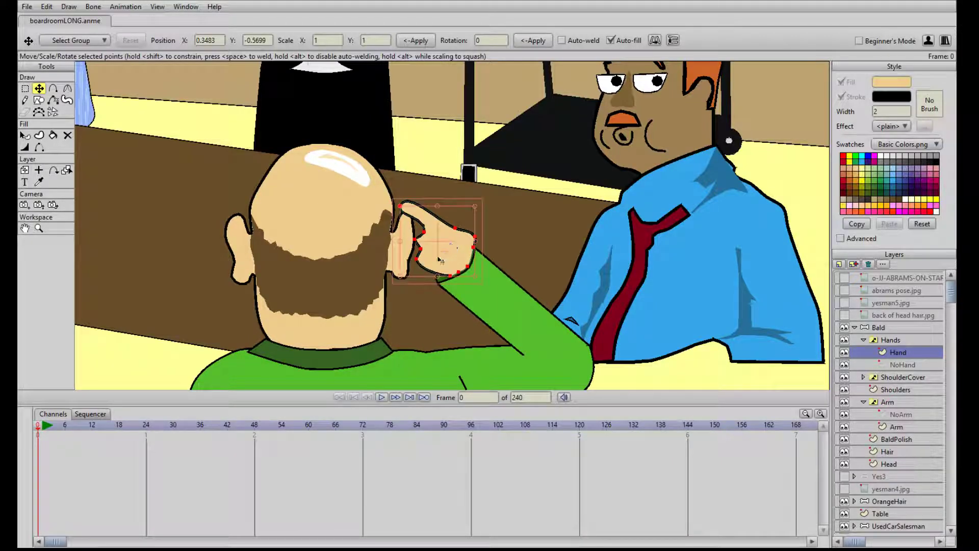
Shift the hand's points so the fingertip touches the head, placing the cuff's upper corner at about X 0.445, Y -0.590 on the sleeve
key("g")
left_click_drag(392, 261, 501, 192)
key("t")
mouse_move(470, 246)
left_mouse_down()
mouse_move(453, 239)
mouse_move(474, 249)
left_mouse_up()
key("Return")
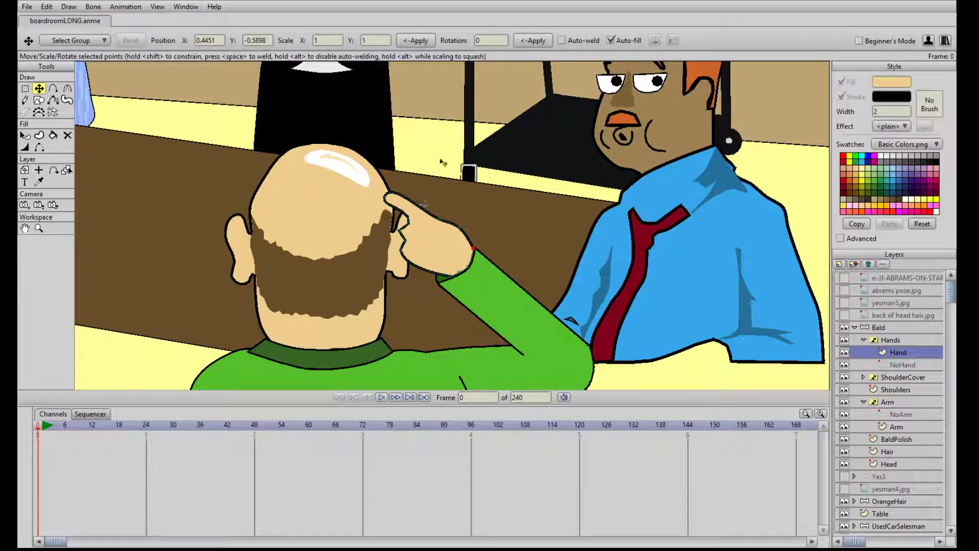
Add a point on the hand's underside and pull the lower palm edge upward to slim the hand
key("a")
left_click(424, 271)
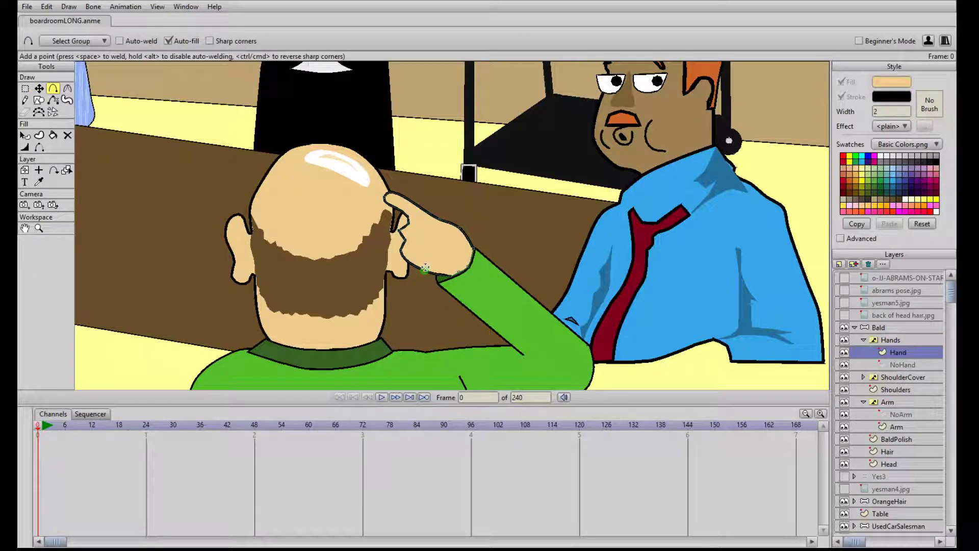
key("t")
left_click_drag(425, 270, 427, 270)
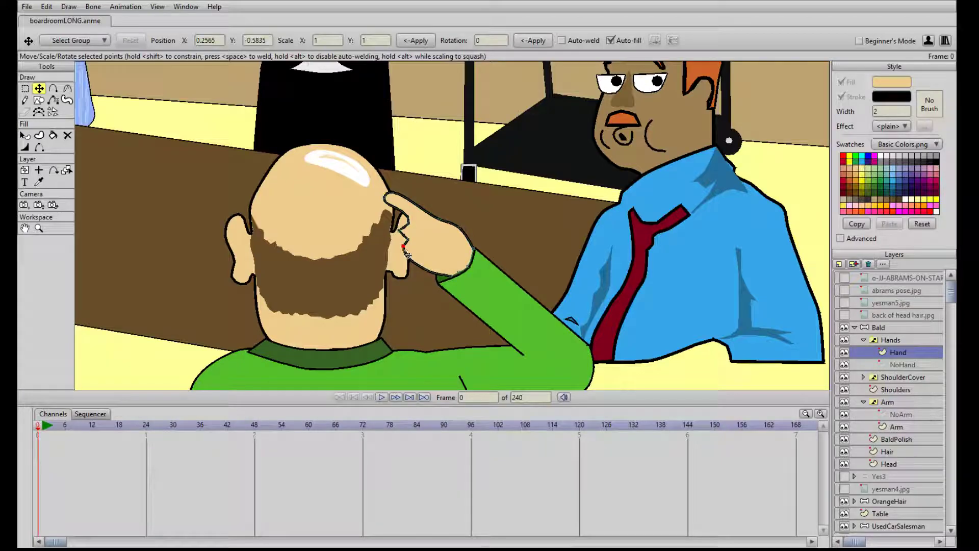
left_click(428, 269)
left_click_drag(424, 266, 423, 262)
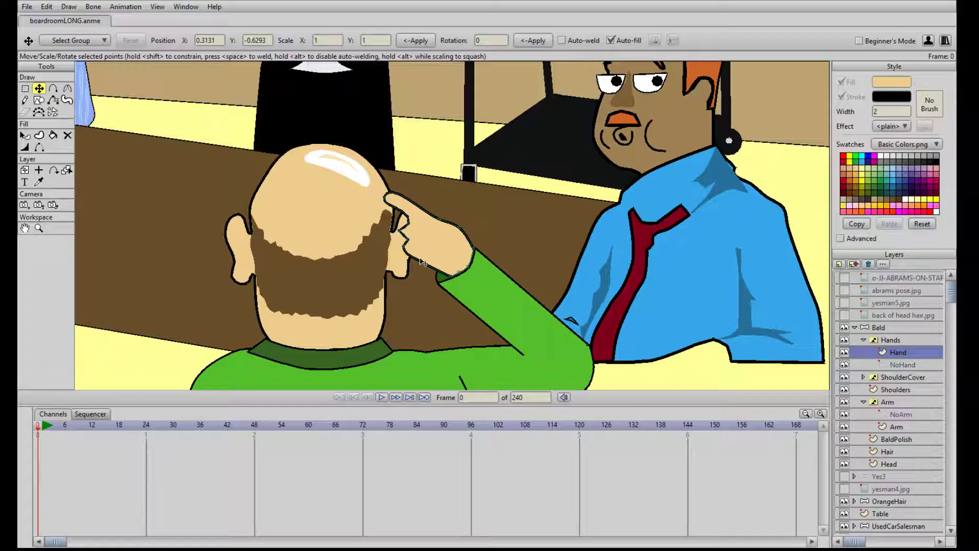
left_click_drag(422, 261, 397, 231)
Round the curled knuckle beneath the pointing finger by adjusting its curvature, and place its point at about X 0.252, Y -0.542
left_click(67, 88)
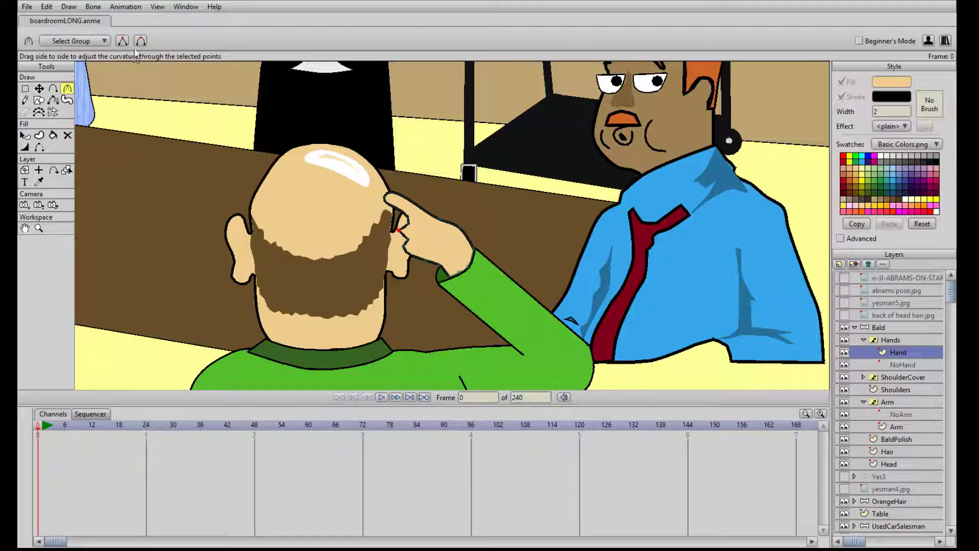
scroll(395, 221, "up", 2)
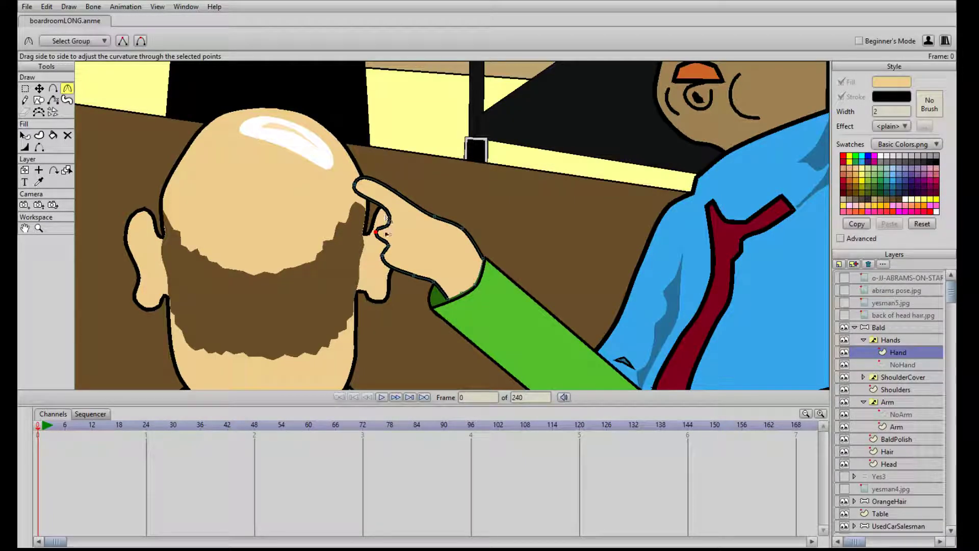
key("t")
mouse_move(389, 246)
left_mouse_down()
mouse_move(378, 260)
mouse_move(379, 232)
left_mouse_up()
left_click(68, 89)
key("t")
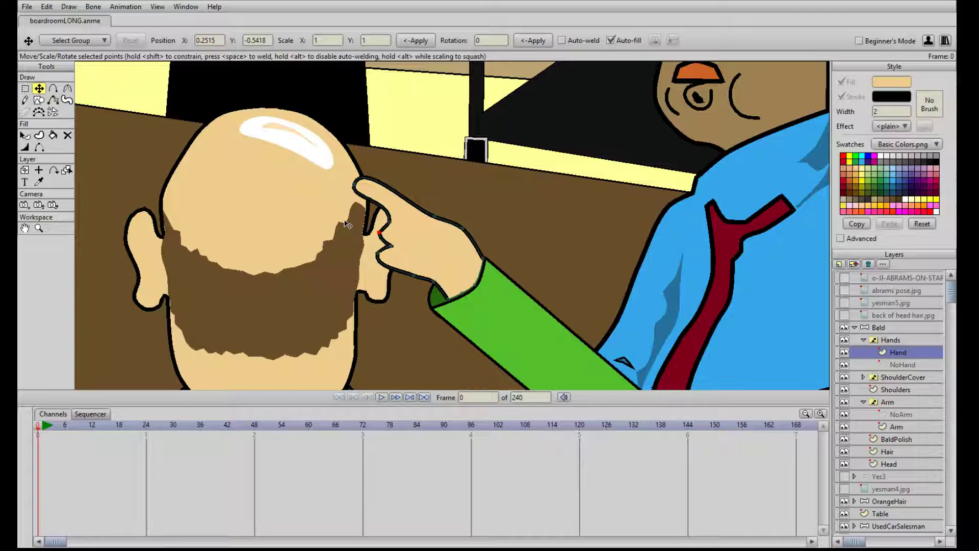
Add a point in the crease between the curled fingers and move the notch point under the index finger to about X 0.267, Y -0.522
key("a")
left_click(384, 250)
key("t")
left_click_drag(385, 250, 388, 245)
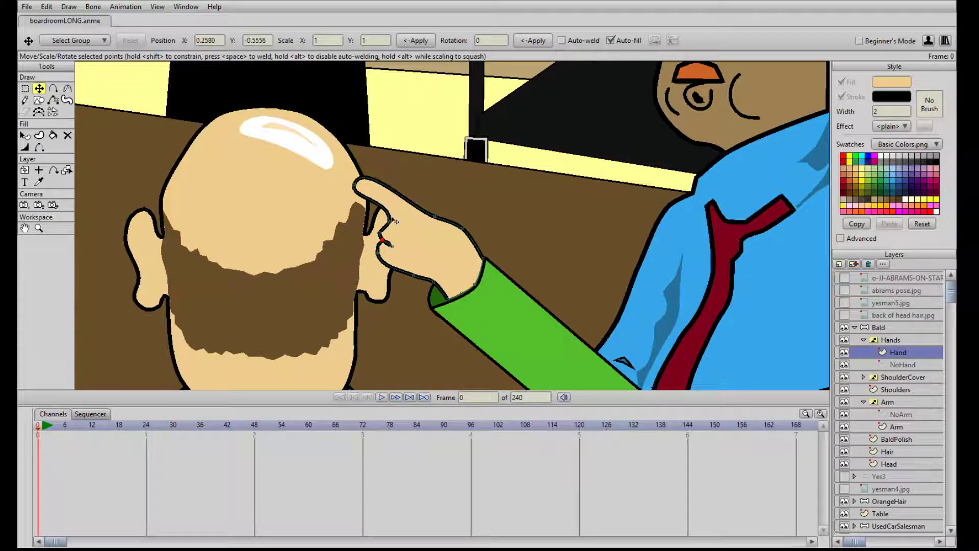
left_click(435, 215)
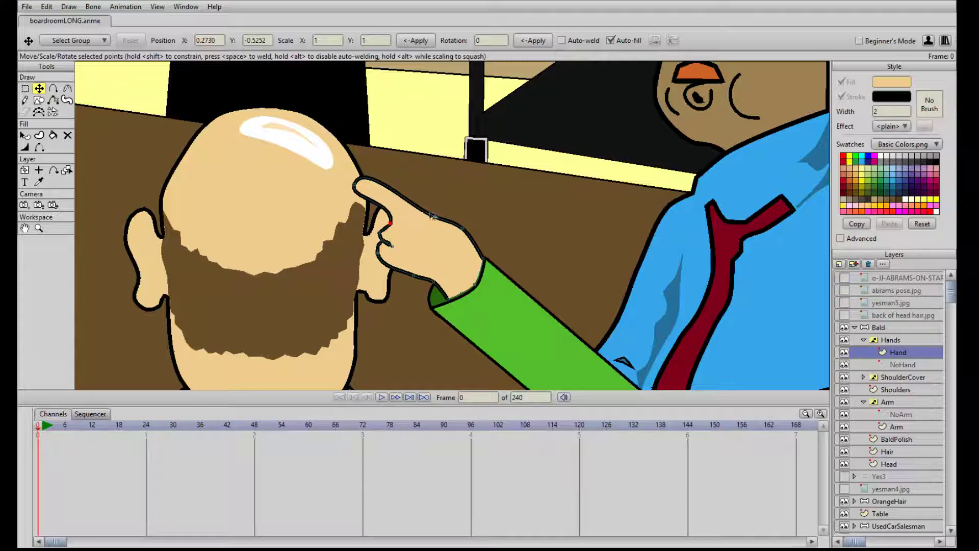
left_click(389, 224)
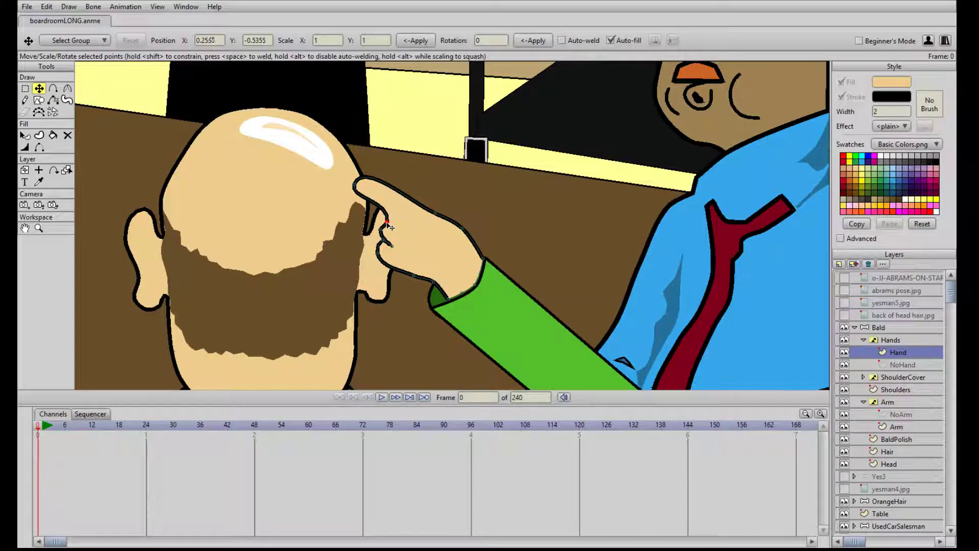
scroll(405, 256, "down", 3)
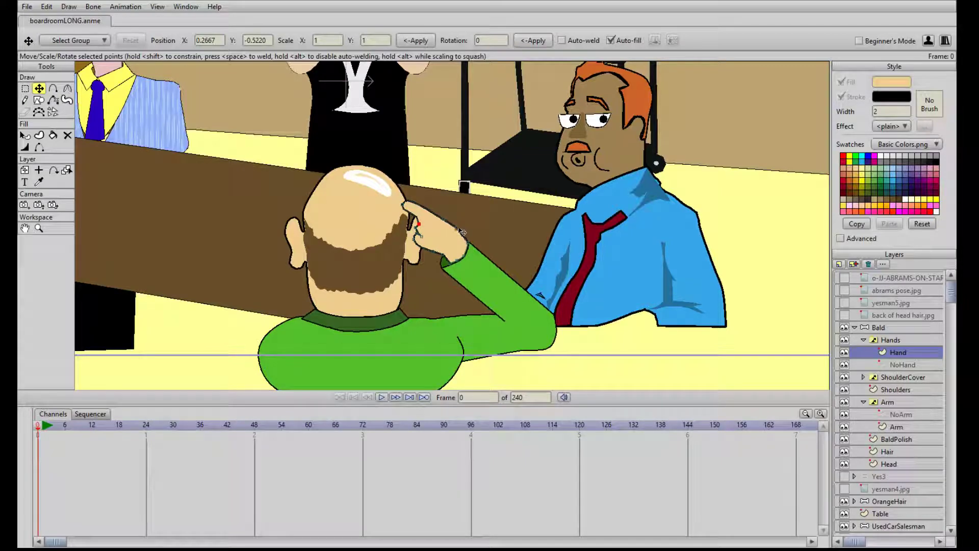
Nudge the fingertip point to about X 0.207, Y -0.476 and adjust the point on the palm's underside
left_click(404, 208)
left_click(432, 251)
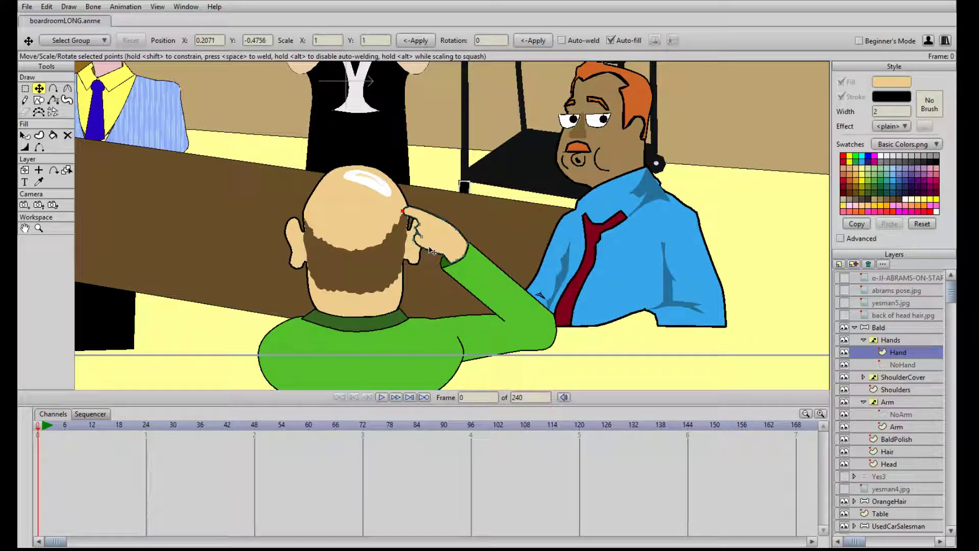
key("g")
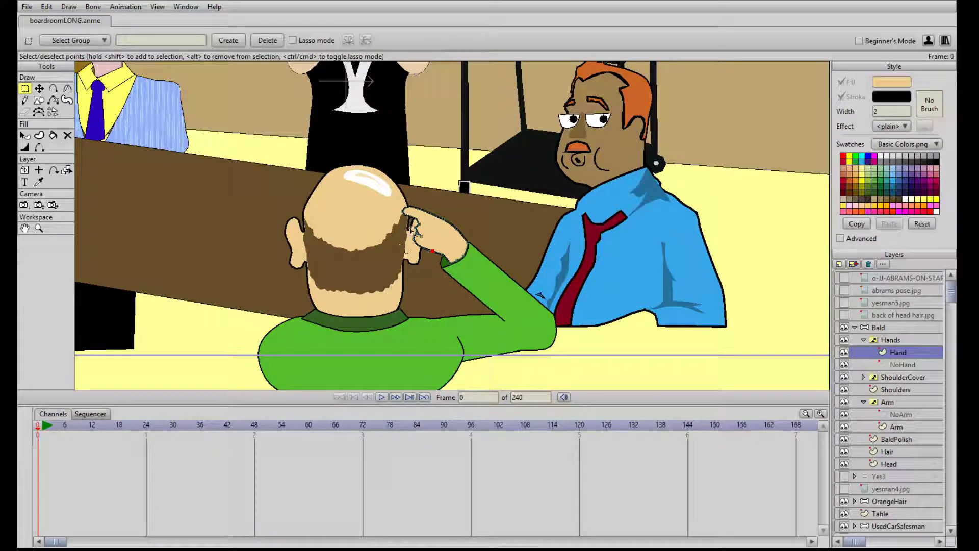
left_click_drag(388, 262, 449, 192)
scroll(423, 252, "up", 4)
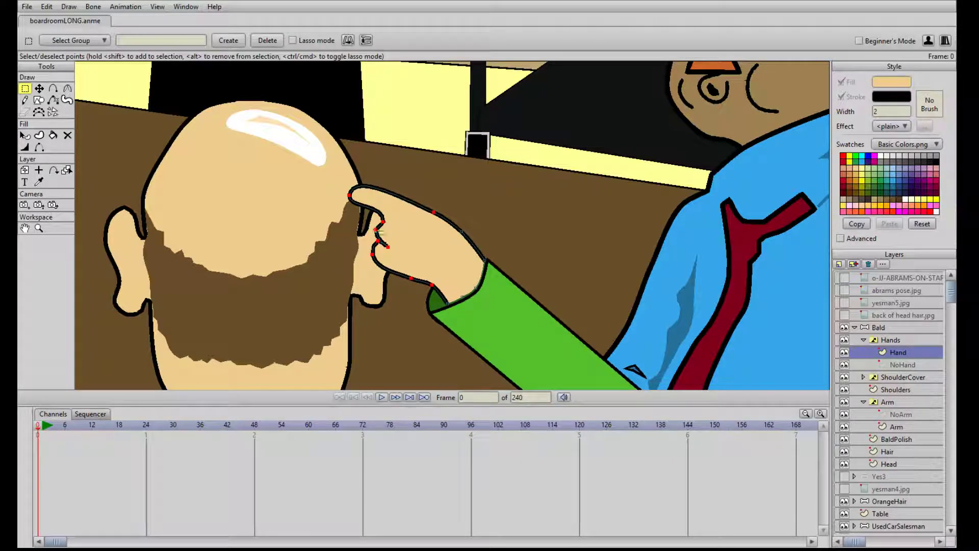
Deepen the notch beneath the index finger to about X 0.288, Y -0.519 and adjust its curvature
left_click(383, 222)
key("t")
left_click_drag(383, 222, 395, 221)
left_click(67, 90)
key("t")
left_click(377, 229)
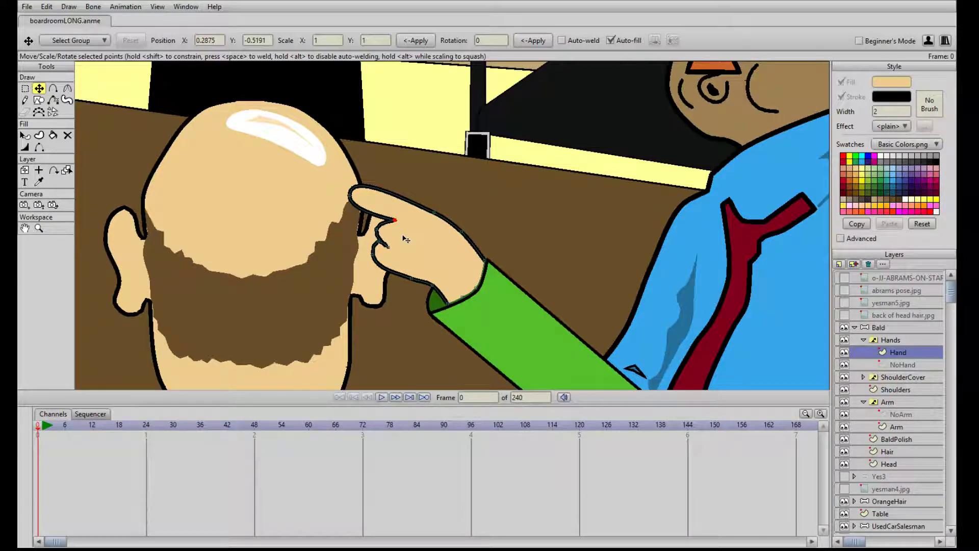
scroll(403, 266, "down", 3)
scroll(459, 224, "down", 2)
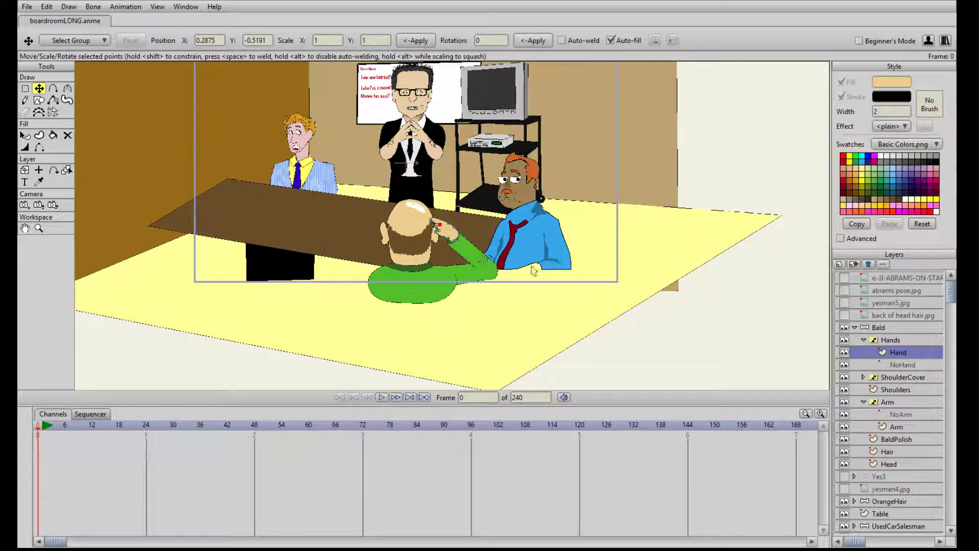
left_click_drag(455, 236, 437, 391)
scroll(400, 112, "up", 5)
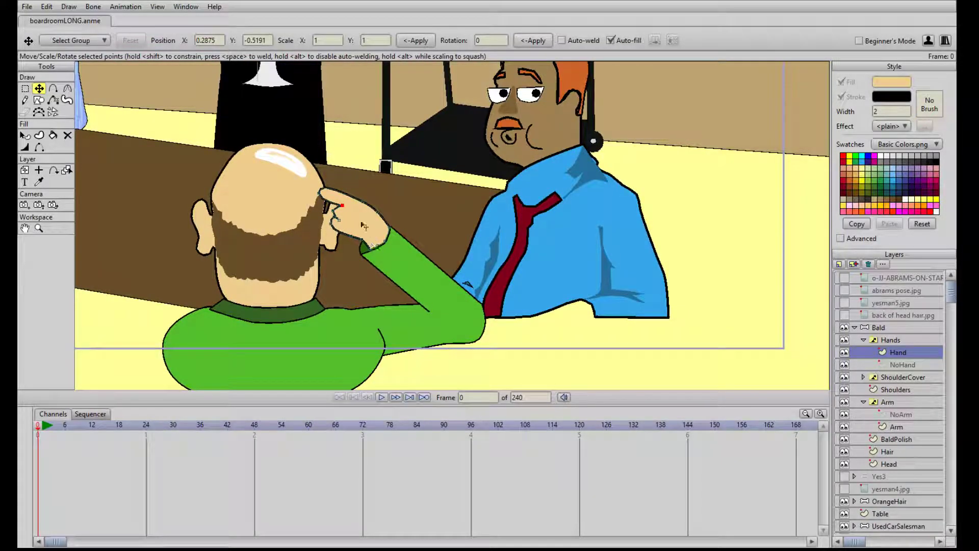
Shift the finger and palm points slightly toward the sleeve, leaving the cuff points in place
left_click_drag(344, 236, 358, 263)
key("g")
scroll(358, 263, "up", 4)
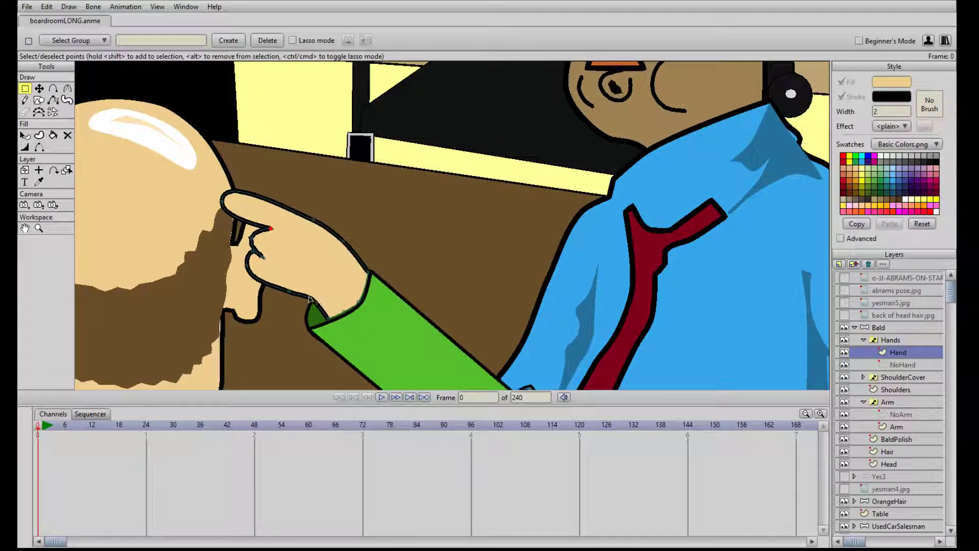
left_click(314, 302)
key("t")
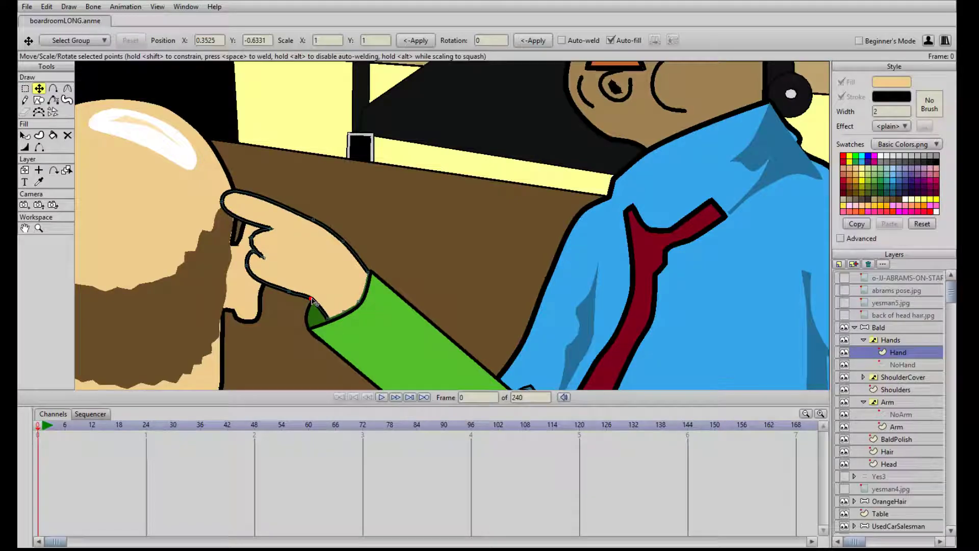
key("g")
left_click_drag(204, 295, 345, 182)
key("t")
left_click_drag(301, 225, 305, 227)
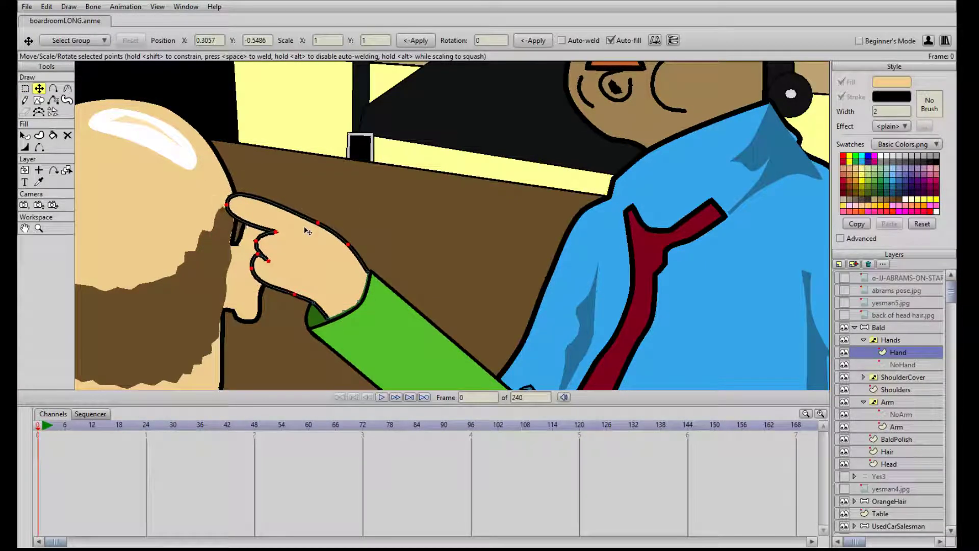
scroll(367, 255, "down", 3)
scroll(367, 255, "down", 1)
key("Return")
scroll(443, 232, "up", 3)
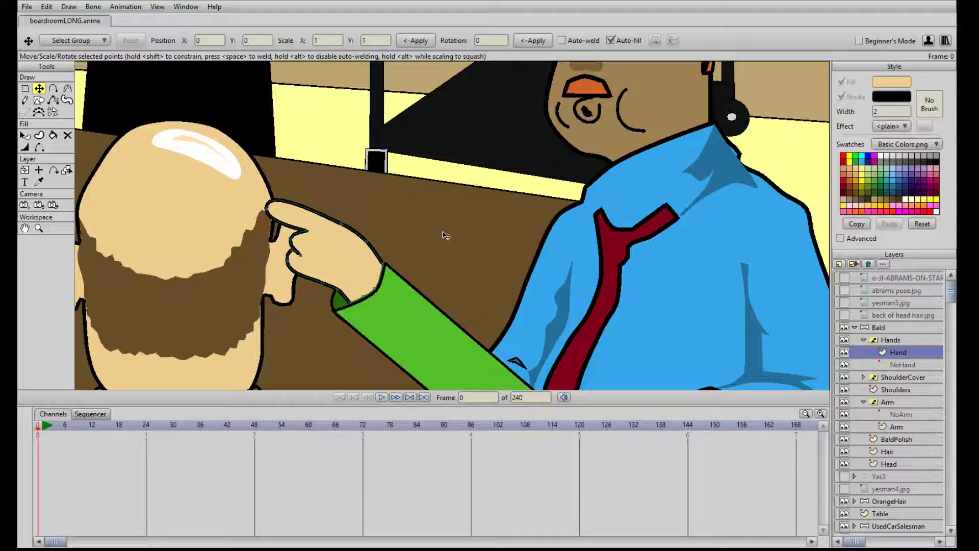
Reshape the wrist, moving its lower point to about X 0.358, Y -0.641, the palm point beside it, and the points along the back of the hand
left_click(338, 290)
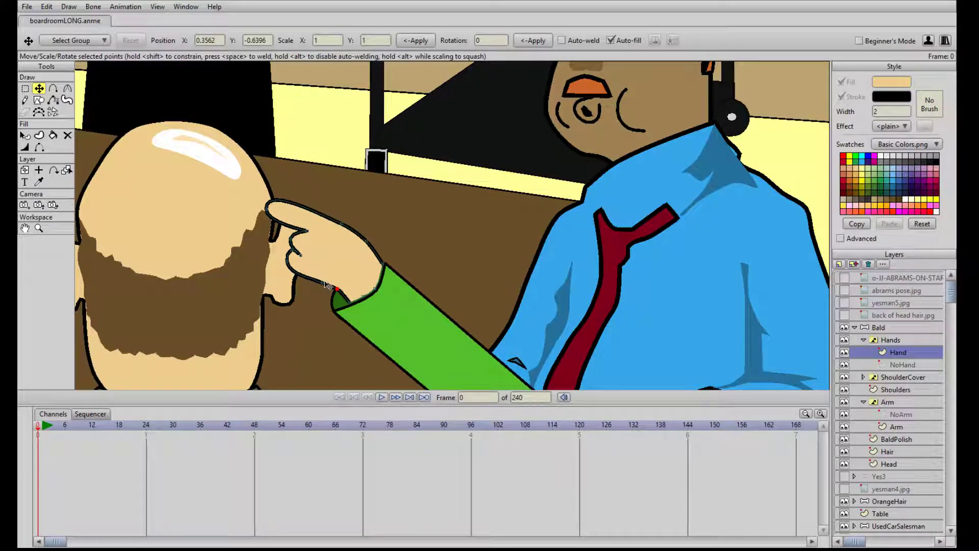
left_click(323, 290)
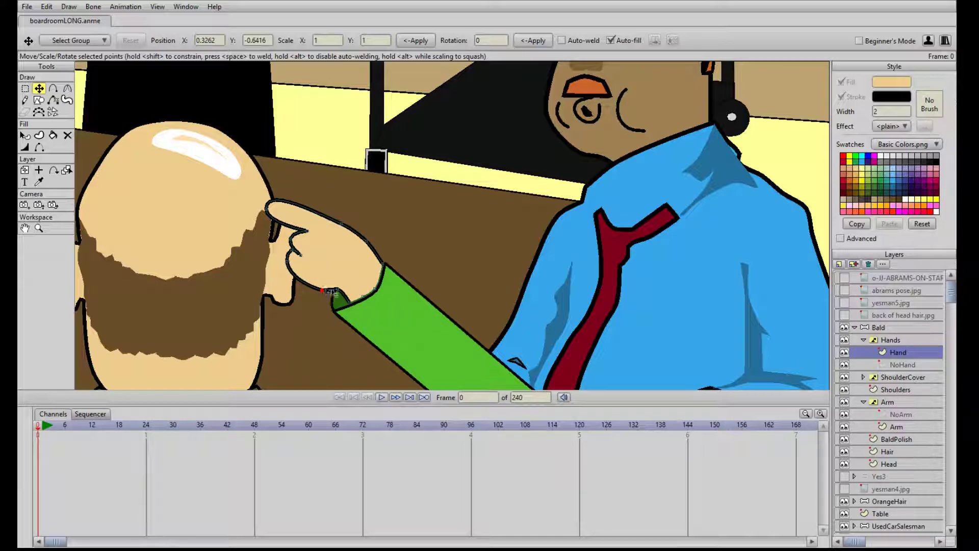
left_click(339, 290)
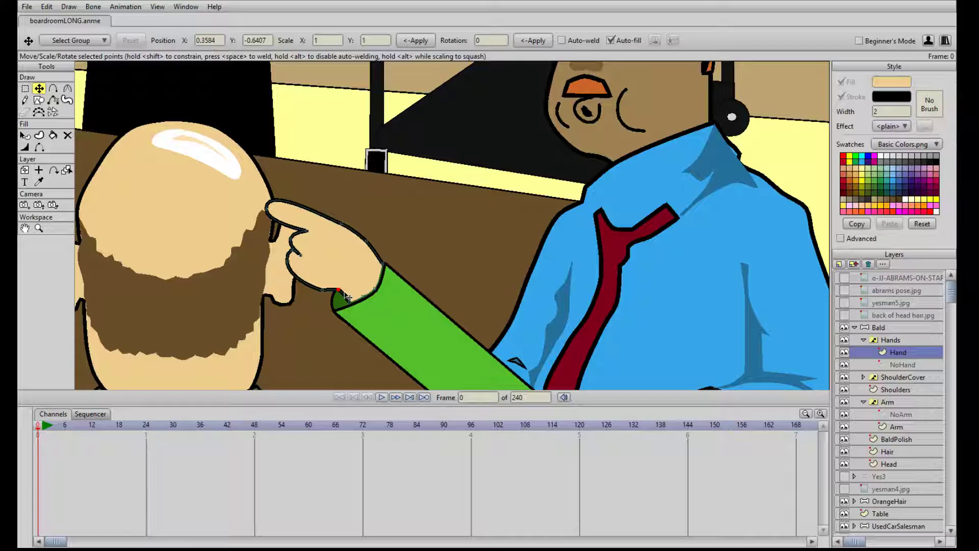
left_click(364, 248)
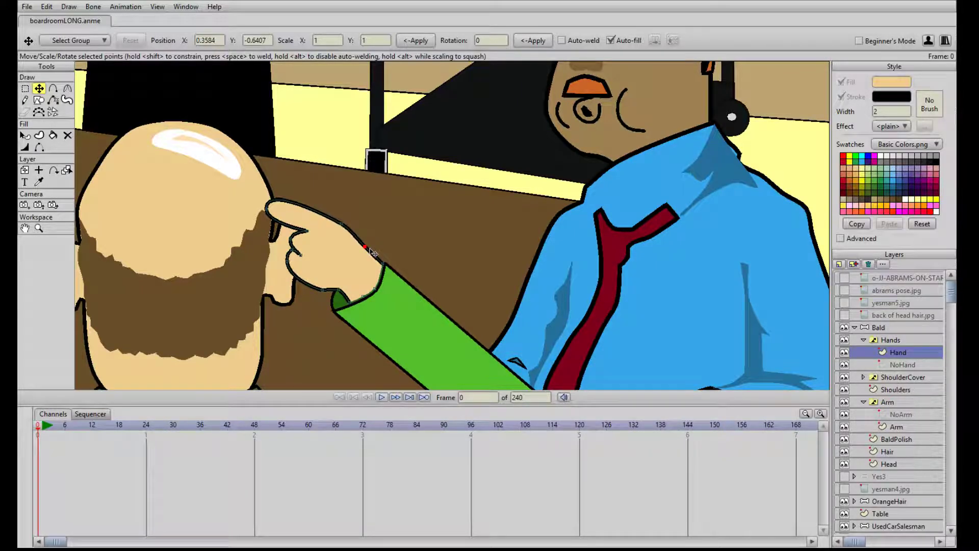
left_click(383, 266)
left_click(364, 251)
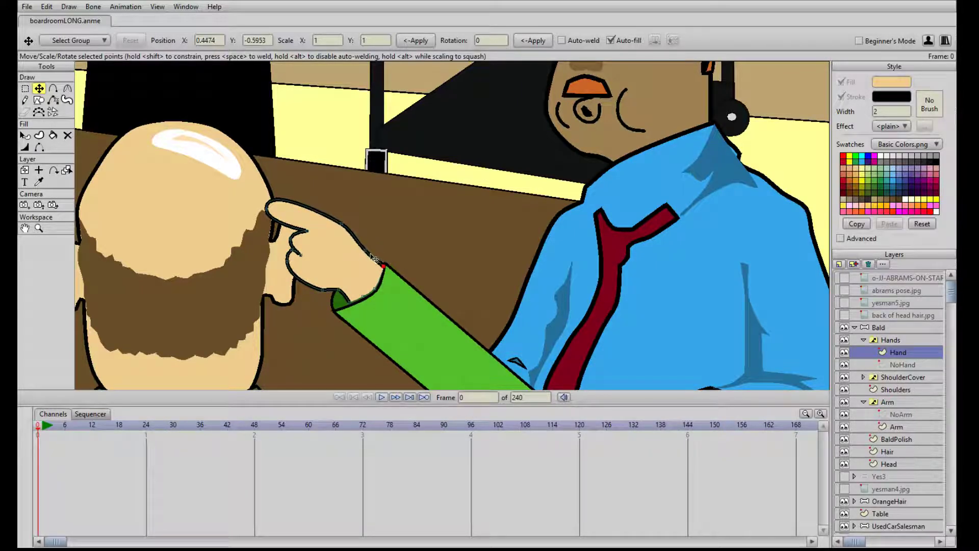
Refine the lower curled finger's outline, placing its underside point at about X 0.273, Y -0.613 and its crease point at about X 0.266, Y -0.561
left_click(295, 273)
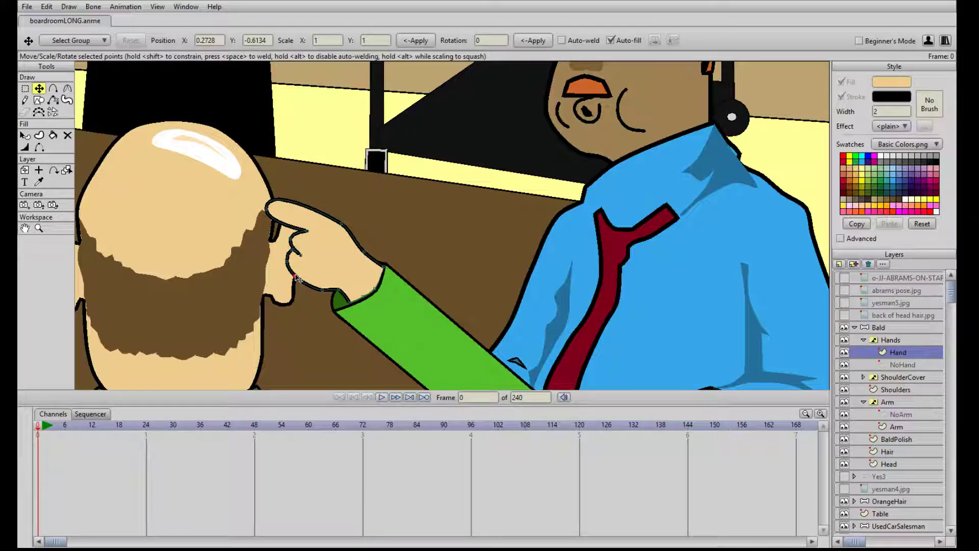
left_click(286, 261)
left_click(292, 250)
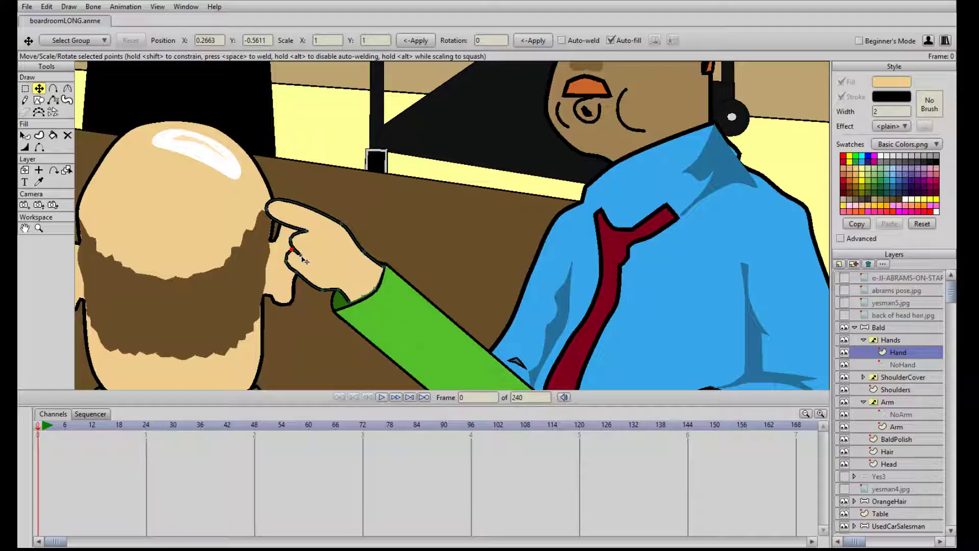
Lengthen and smooth the crease between the curled fingers, add a point along it, and curl its inner end up to about X 0.312, Y -0.552
scroll(303, 259, "up", 4)
left_click_drag(152, 272, 267, 279)
left_click(69, 90)
key("t")
key("a")
left_click(269, 267)
key("t")
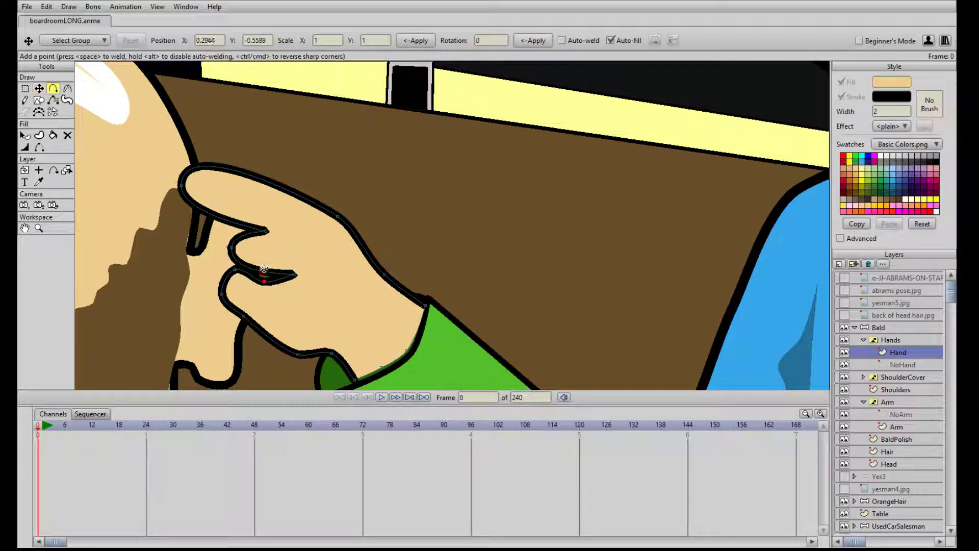
key("ctrl+a")
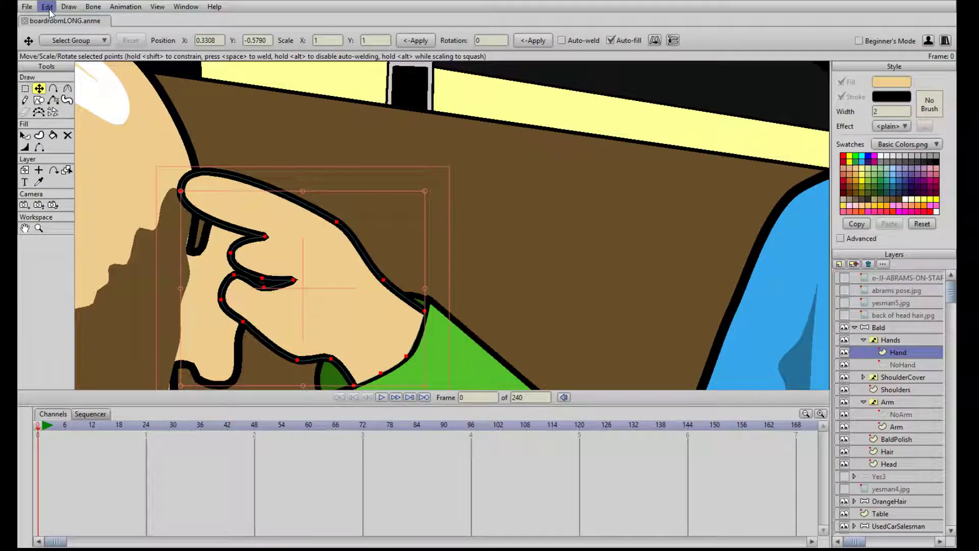
left_click_drag(267, 279, 284, 261)
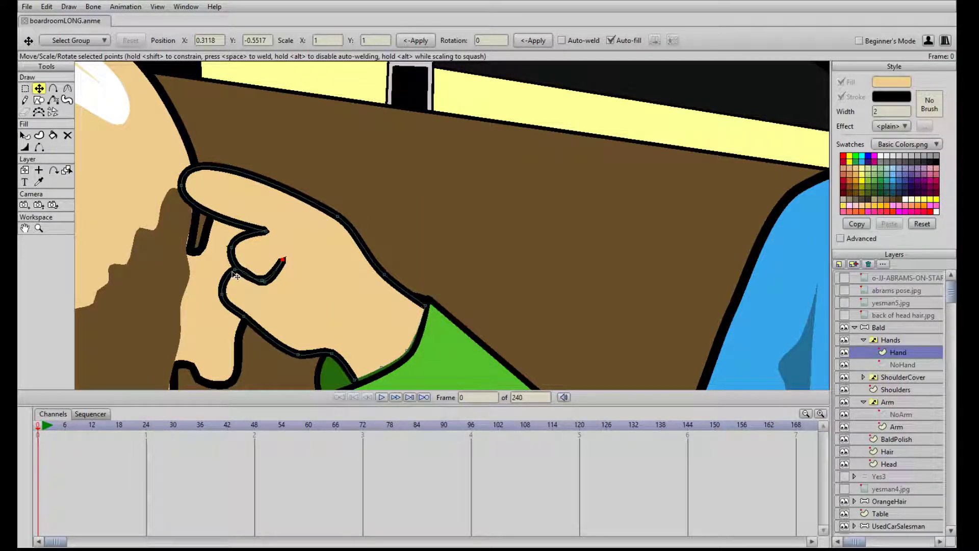
scroll(435, 234, "down", 6)
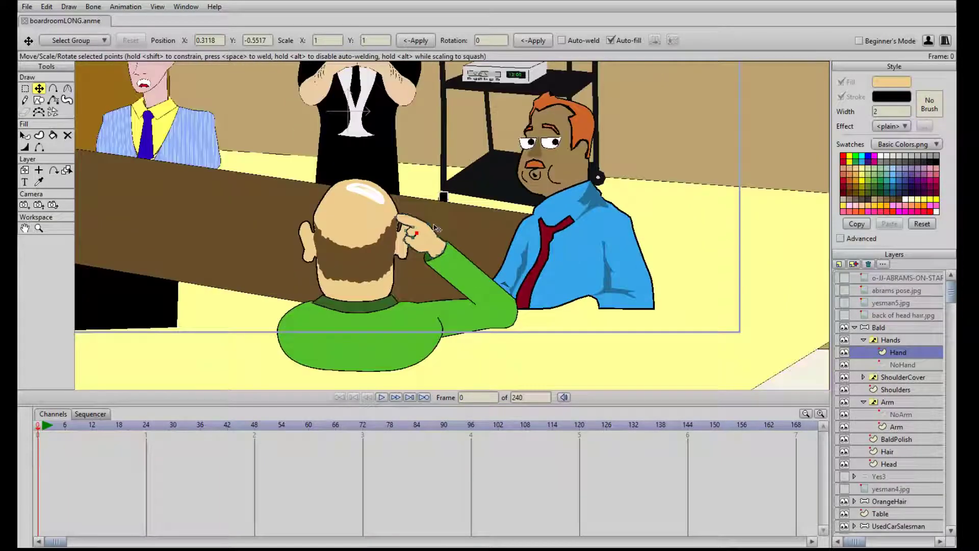
scroll(434, 236, "up", 2)
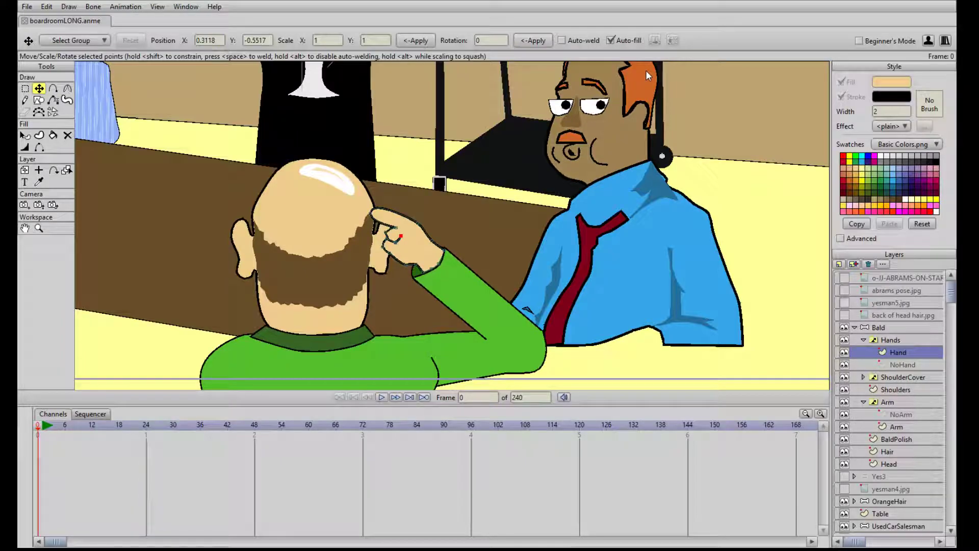
scroll(478, 280, "up", 2)
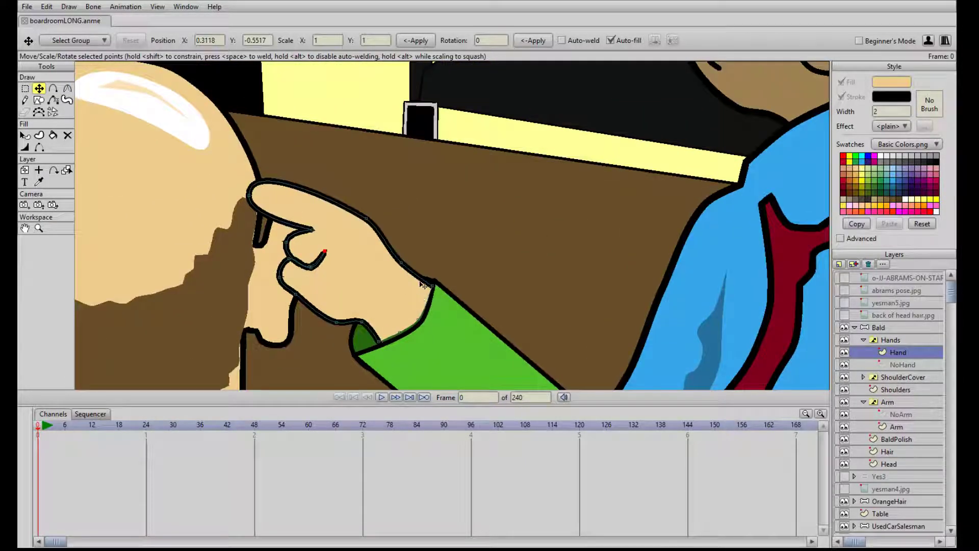
scroll(423, 283, "down", 3)
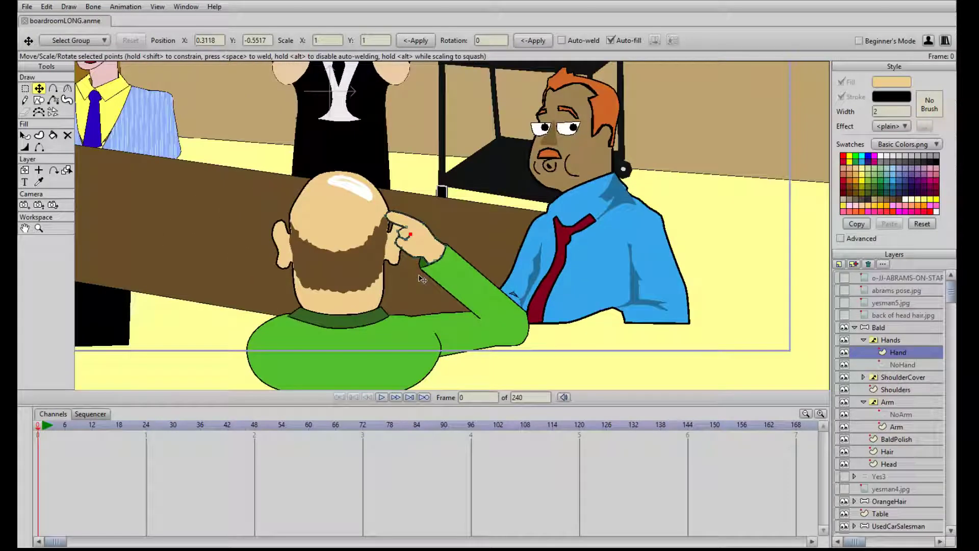
Hide the bald man's raised hand and arm by switching Hands to NoHand and Arm to NoArm at frame 0
left_click(864, 341)
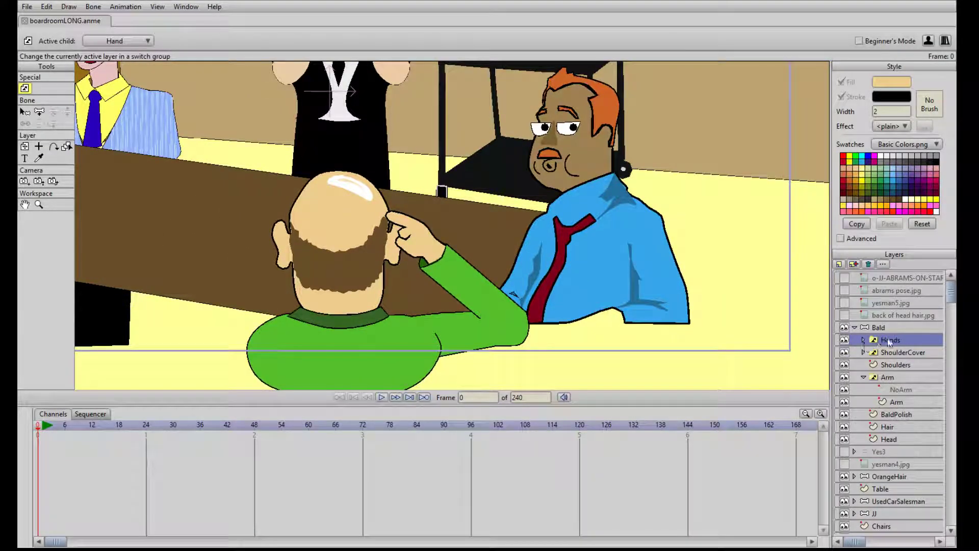
left_click(900, 377)
left_click(901, 389)
scroll(449, 257, "down", 5)
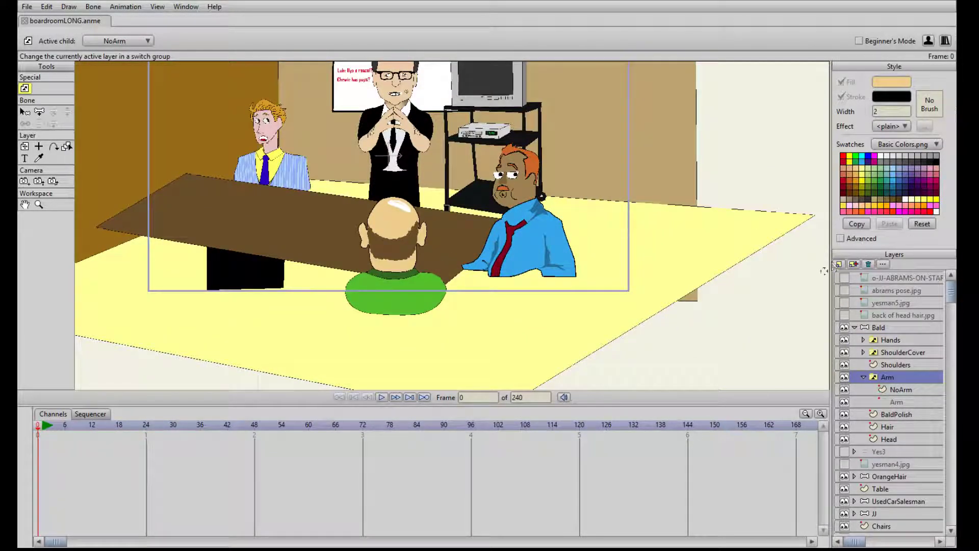
Add a new vector layer above the Arm switch layer and name it QuestionMark?
left_click(841, 271)
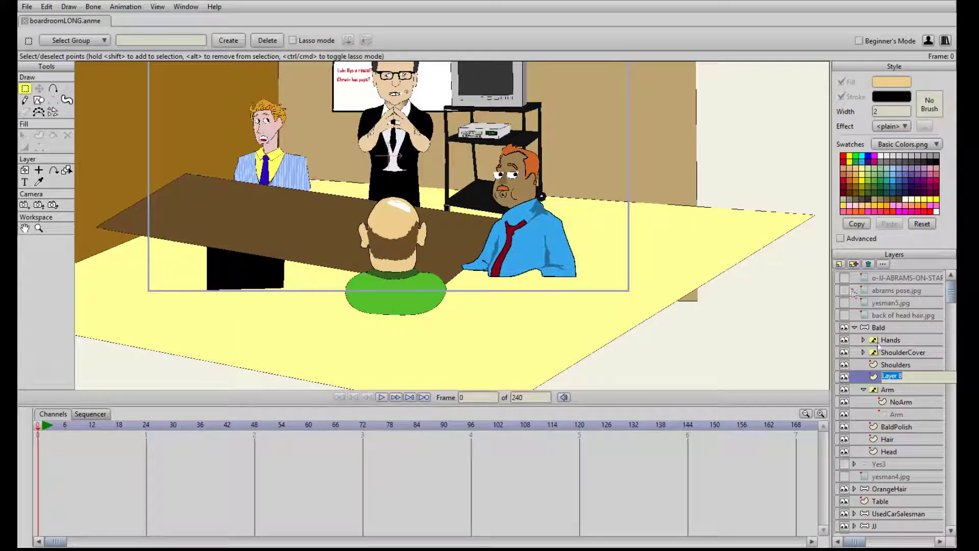
type("QuestionMark?")
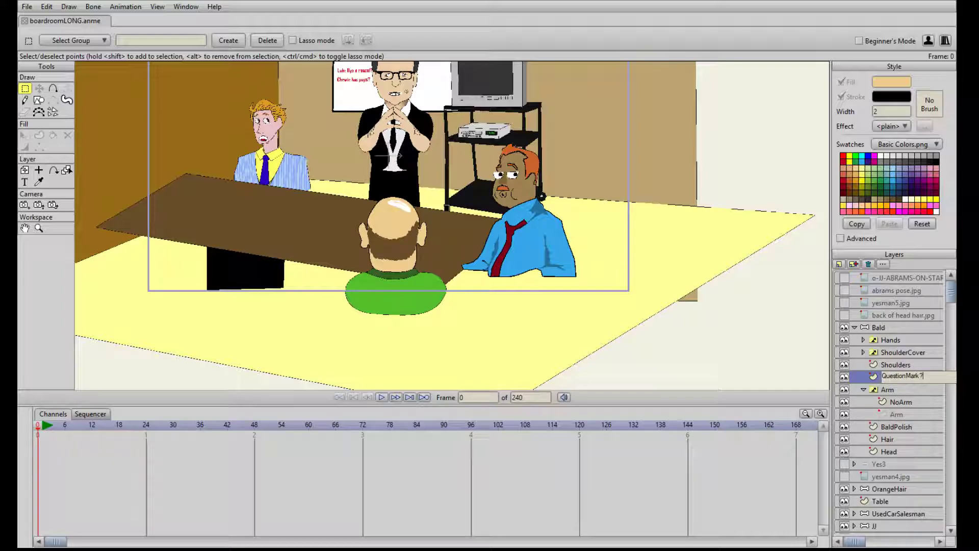
key("Return")
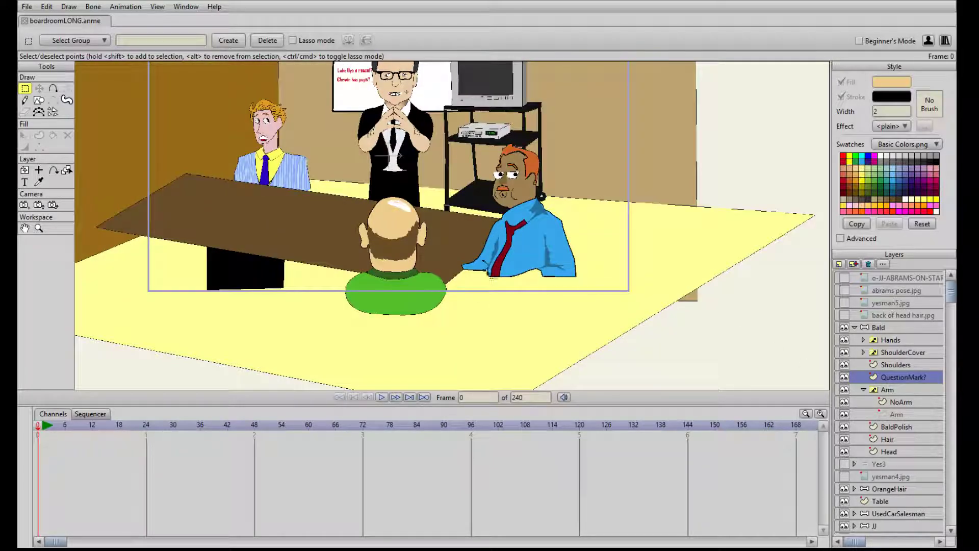
Draw a tall red-filled oval over the bald man's head on the QuestionMark? layer
scroll(427, 227, "up", 3)
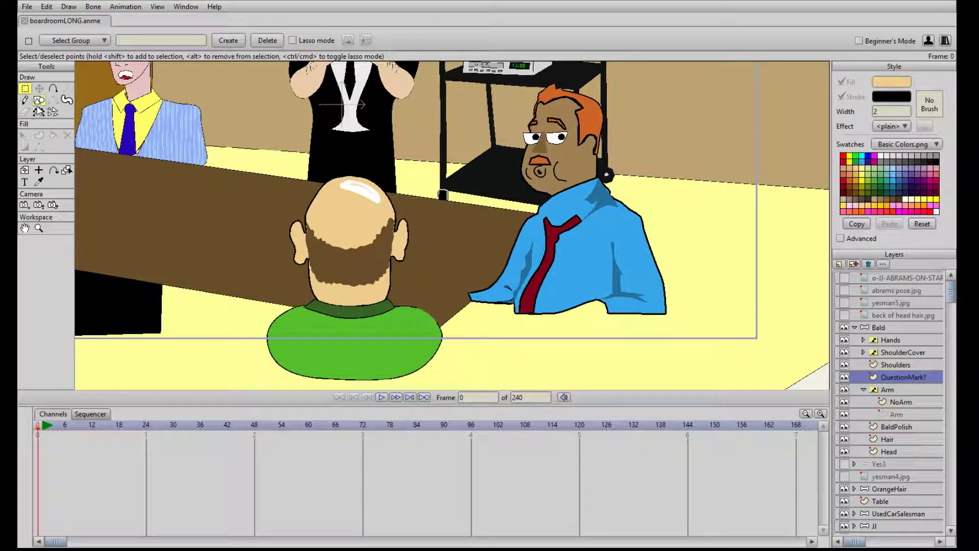
left_click(39, 100)
left_click(153, 42)
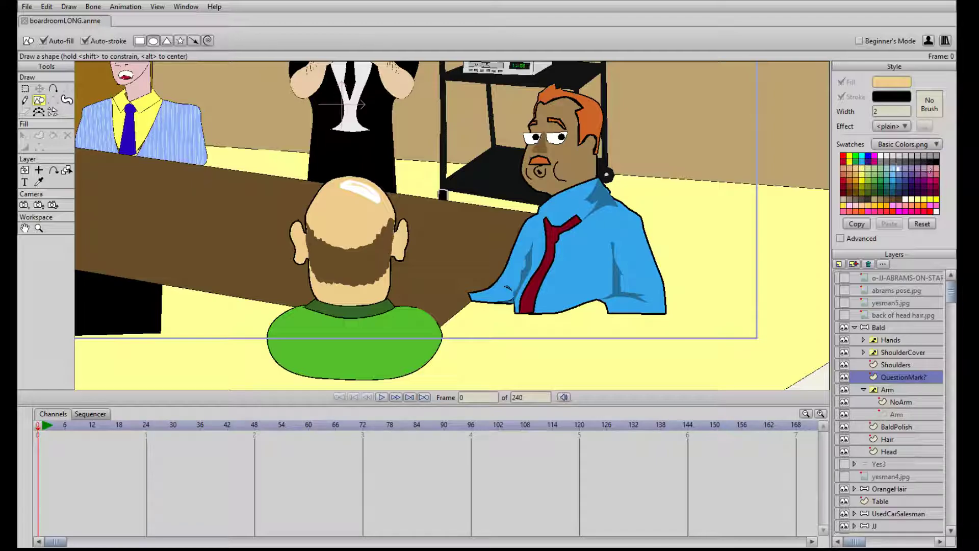
left_click(844, 156)
mouse_move(332, 120)
left_mouse_down()
mouse_move(379, 196)
mouse_move(383, 270)
left_mouse_up()
Add points along the red oval's outline and bend it into a thick hook arching over the bald man's head
key("t")
left_click_drag(336, 231, 366, 229)
key("a")
left_click(306, 235)
key("t")
key("a")
left_click(327, 224)
key("t")
key("a")
left_click(322, 190)
key("t")
key("a")
left_click(345, 241)
key("t")
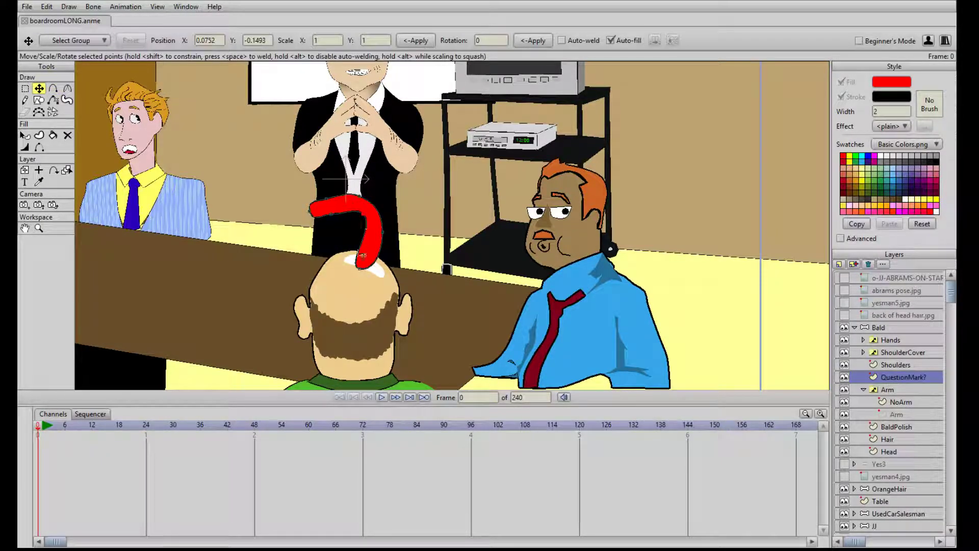
Shrink the red hook into a compact question-mark curve above the head, pulling in its lower end and adding a point on its outer edge
left_click_drag(360, 266, 375, 212)
left_click_drag(367, 217, 326, 218)
left_click_drag(357, 248, 370, 213)
key("a")
left_click(371, 235)
key("t")
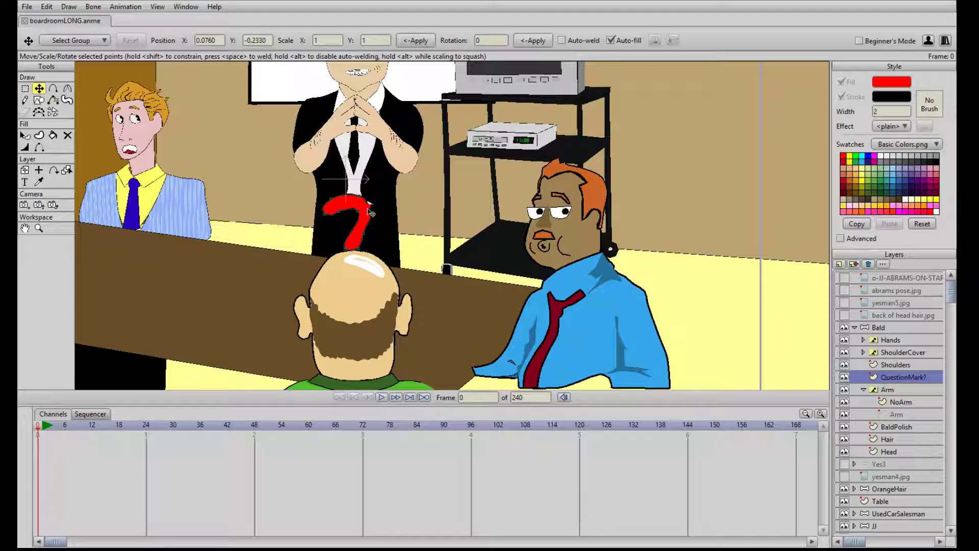
Refine the question mark's inner curve and stem with an added point, narrowing the stem's lower end and the hook's tip
left_click(358, 211)
left_click_drag(345, 248, 350, 251)
key("a")
left_click(353, 233)
key("t")
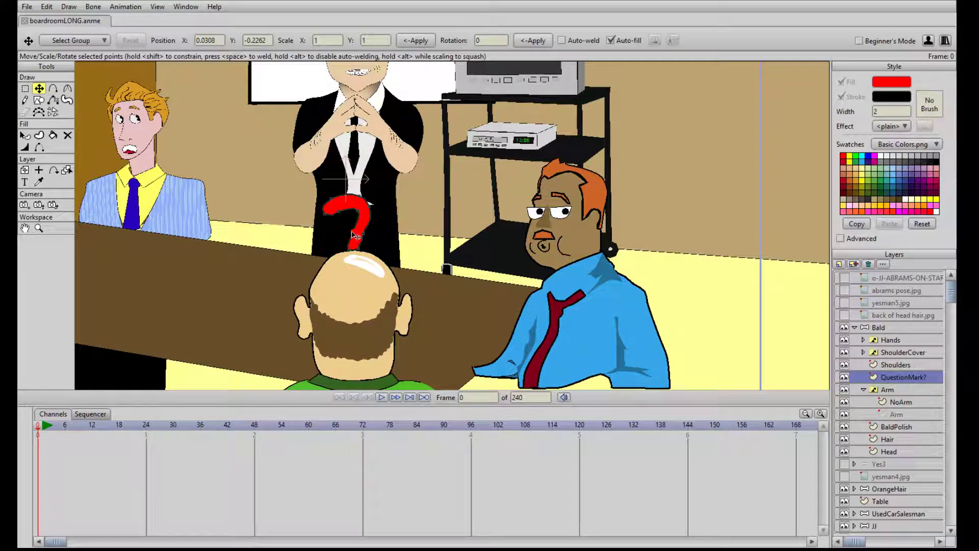
left_click_drag(359, 250, 352, 249)
left_click(343, 234)
mouse_move(325, 211)
left_mouse_down()
mouse_move(339, 204)
mouse_move(348, 213)
mouse_move(333, 212)
left_mouse_up()
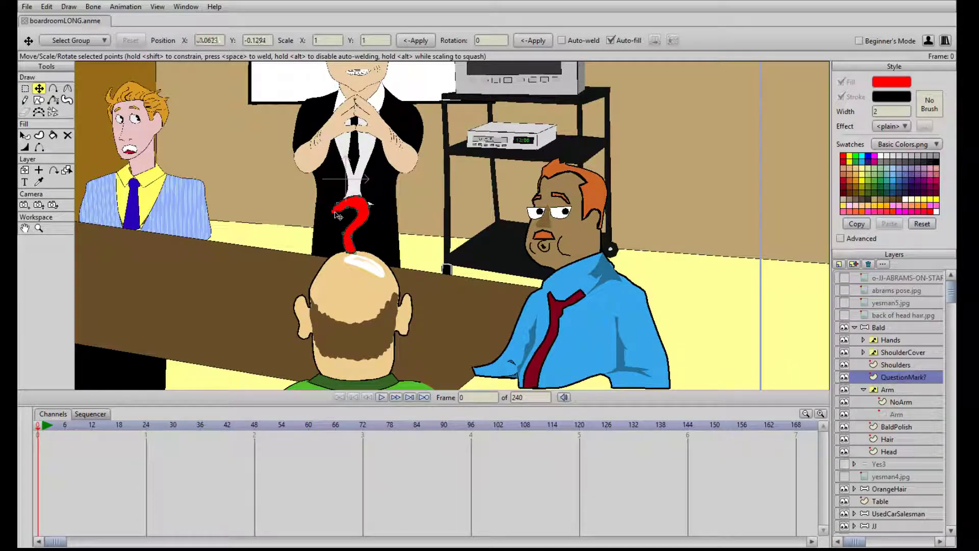
Move the question-mark curve up and draw a small red oval beneath it as the dot, just above the head
left_click(345, 247)
left_click_drag(345, 247, 346, 214)
left_click(39, 99)
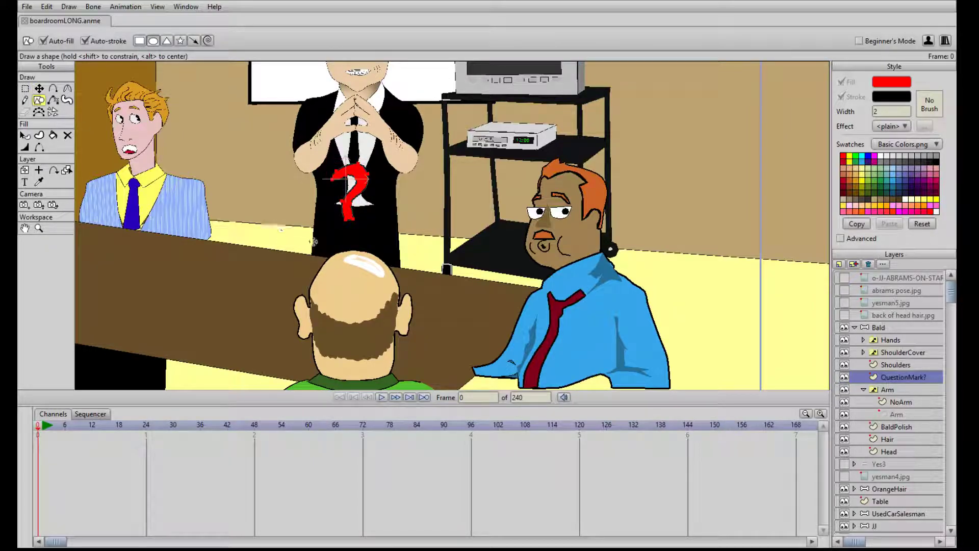
left_click_drag(346, 229, 353, 237)
key("t")
left_click(351, 236)
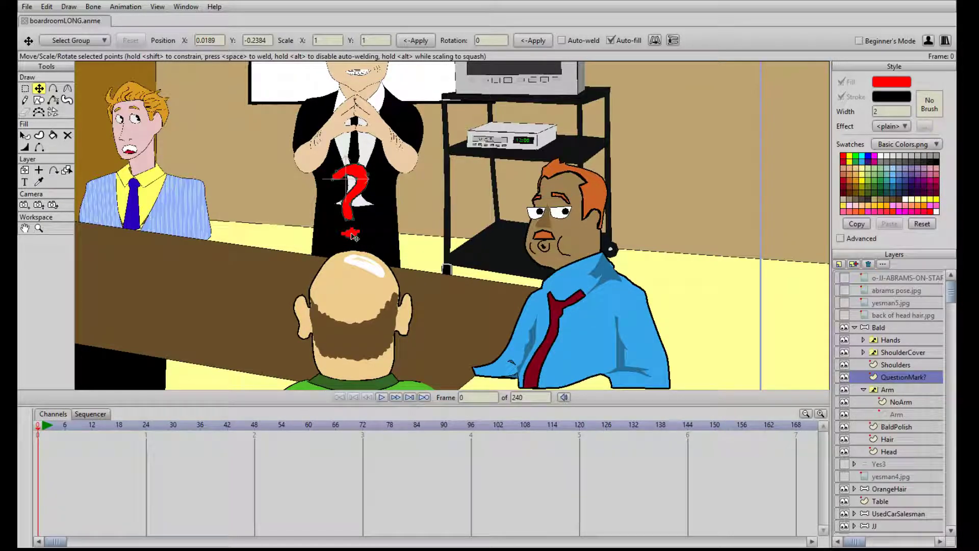
Add an empty vector layer named NoQuestionMark? above the QuestionMark? layer
left_click(847, 274)
type("NoQuestionM")
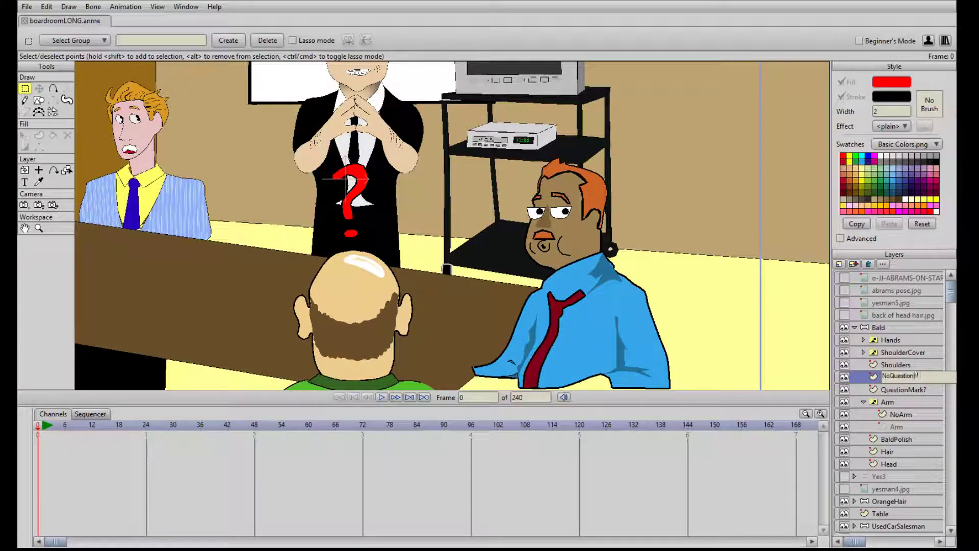
type("ark?")
key("Return")
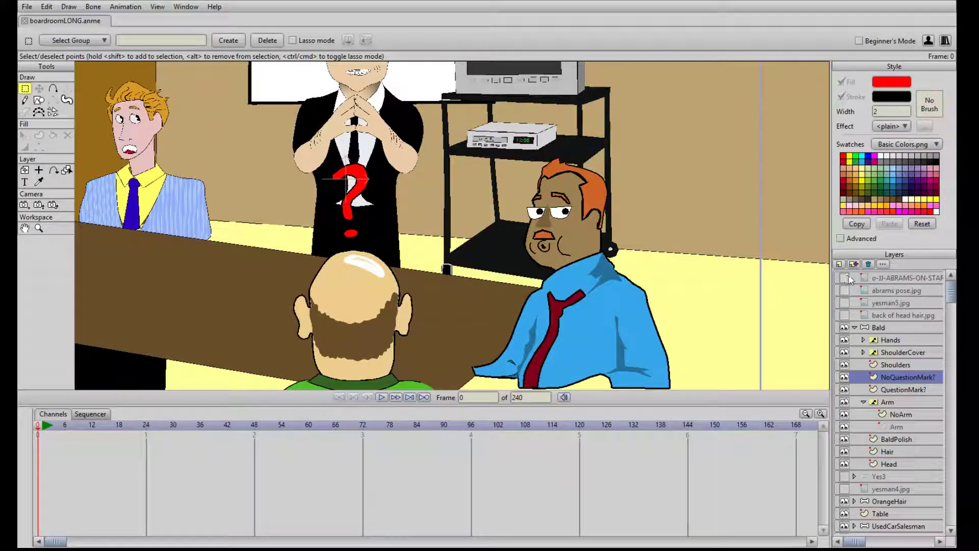
Create a switch layer named "Question, Mark?" and nest the NoQuestionMark? and QuestionMark? layers inside it
left_click(851, 305)
type("Qeu")
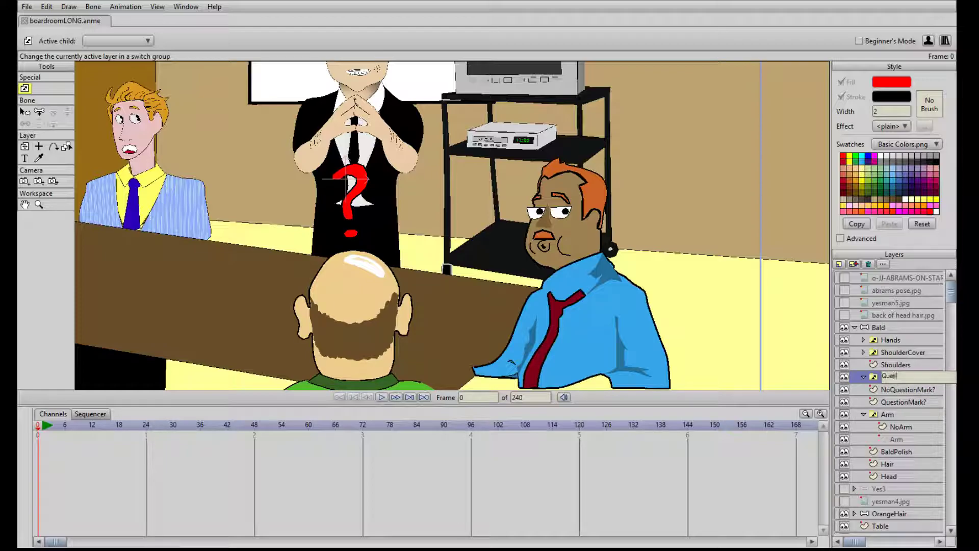
type("stion, Mark?")
key("Return")
mouse_move(893, 390)
left_mouse_down()
mouse_move(899, 378)
mouse_move(906, 396)
left_mouse_up()
left_click(898, 402)
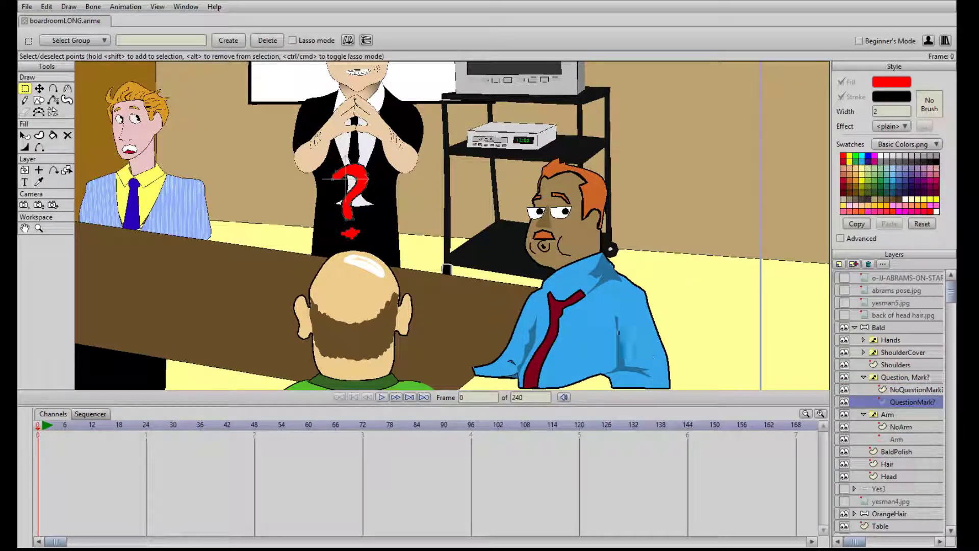
Set the "Question, Mark?" switch layer to NoQuestionMark? at frame 0
scroll(702, 334, "down", 4)
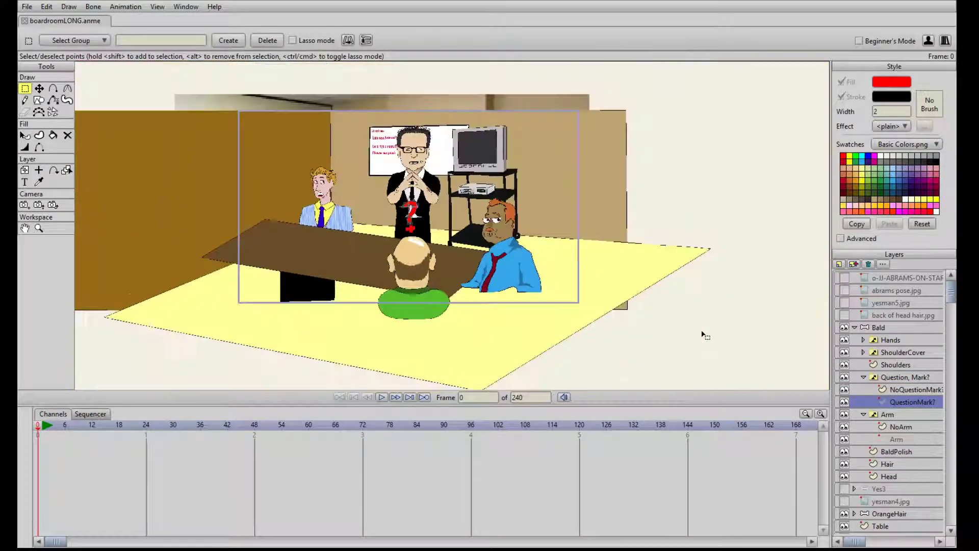
left_click(892, 377)
left_click(907, 390)
right_click(908, 378)
left_click(918, 385)
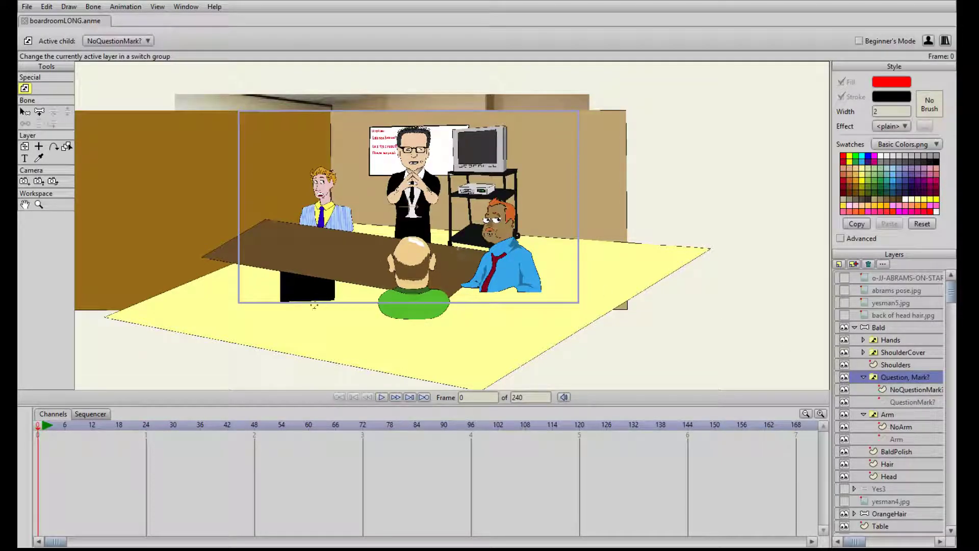
At frame 24, switch "Question, Mark?" to QuestionMark?, Hands to Hand and Arm to Arm
left_click_drag(161, 424, 146, 426)
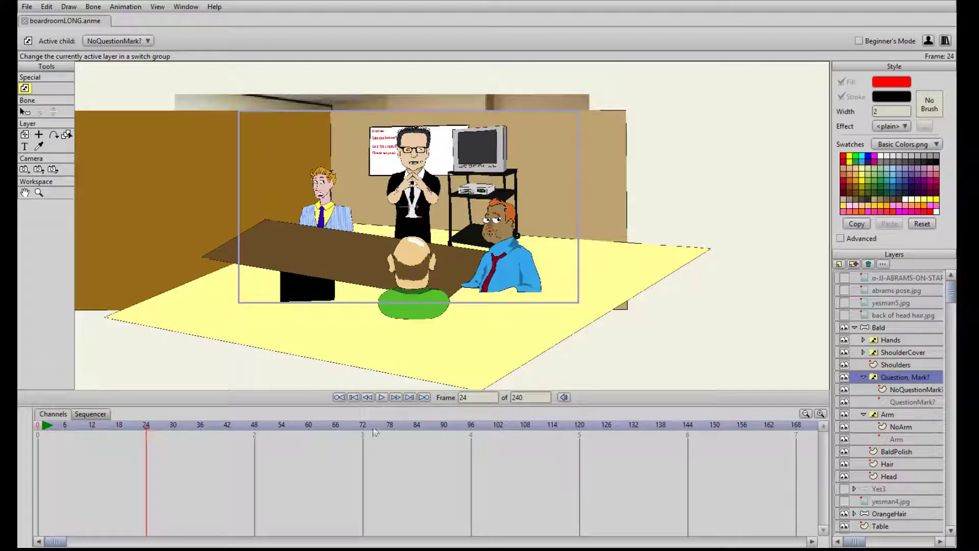
left_click(901, 390)
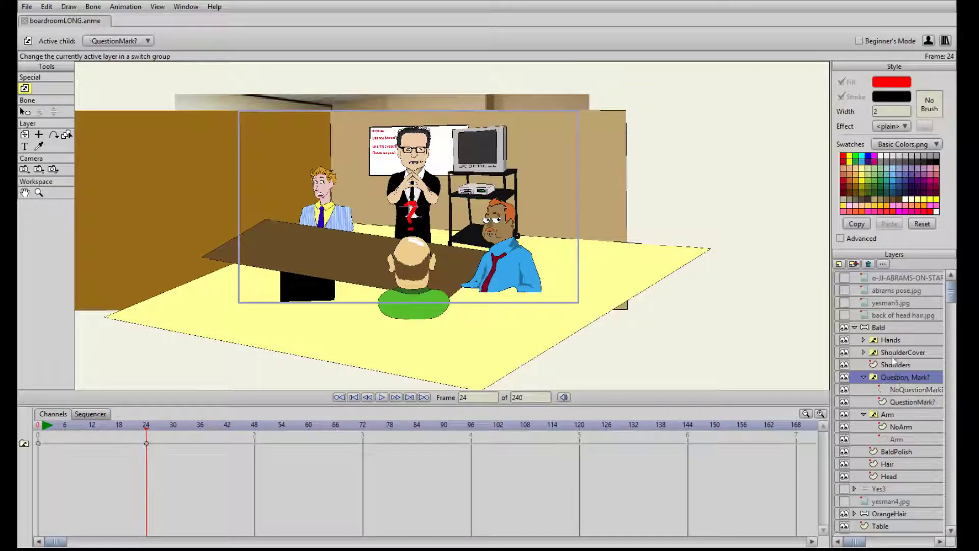
left_click(893, 340)
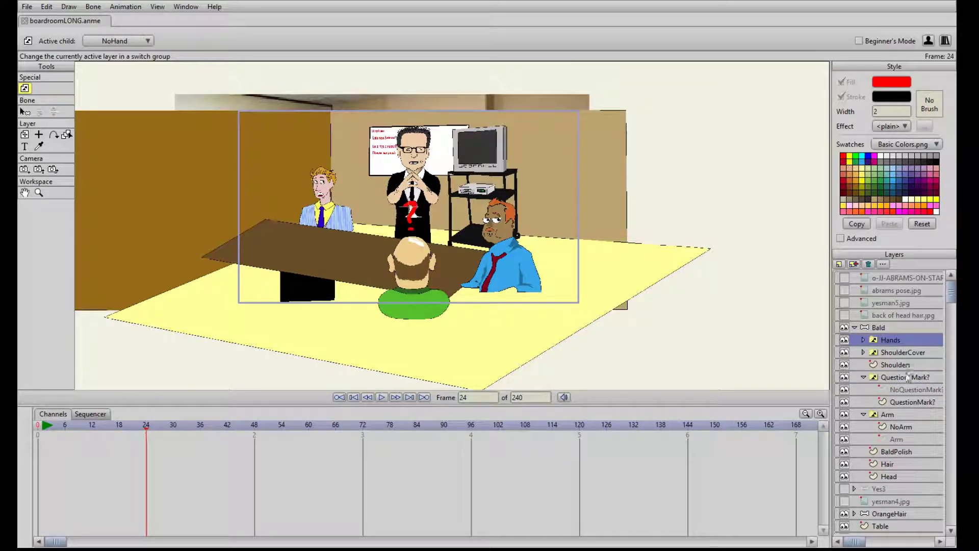
left_click(895, 415)
left_click(896, 439)
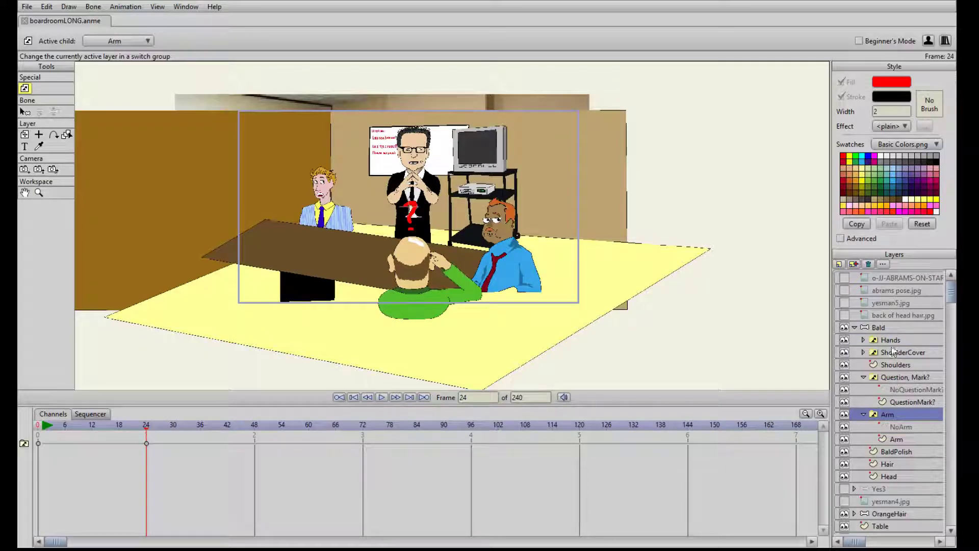
Set the ShoulderCover switch layer to ShoulderLine at frame 0 and NoShoulderLine at frame 24
left_click(889, 351)
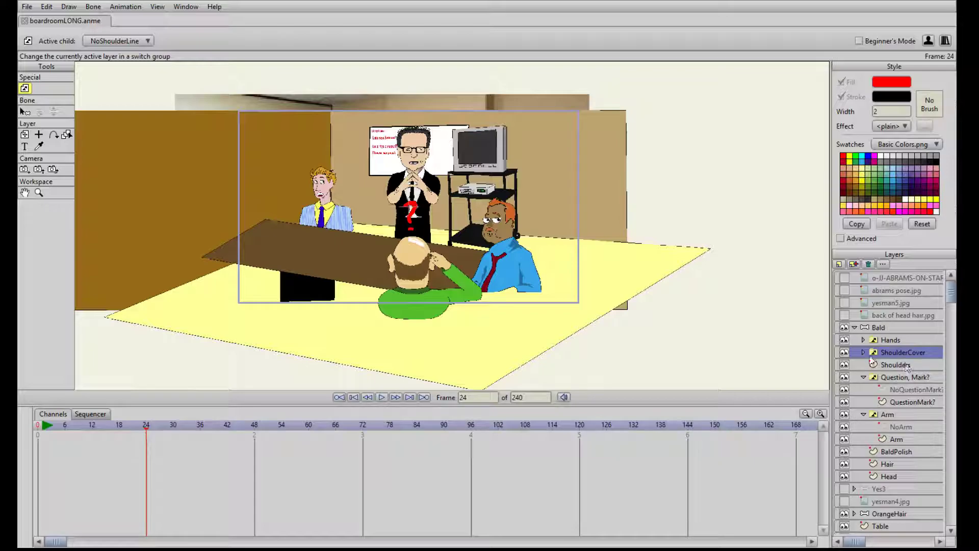
left_click(340, 401)
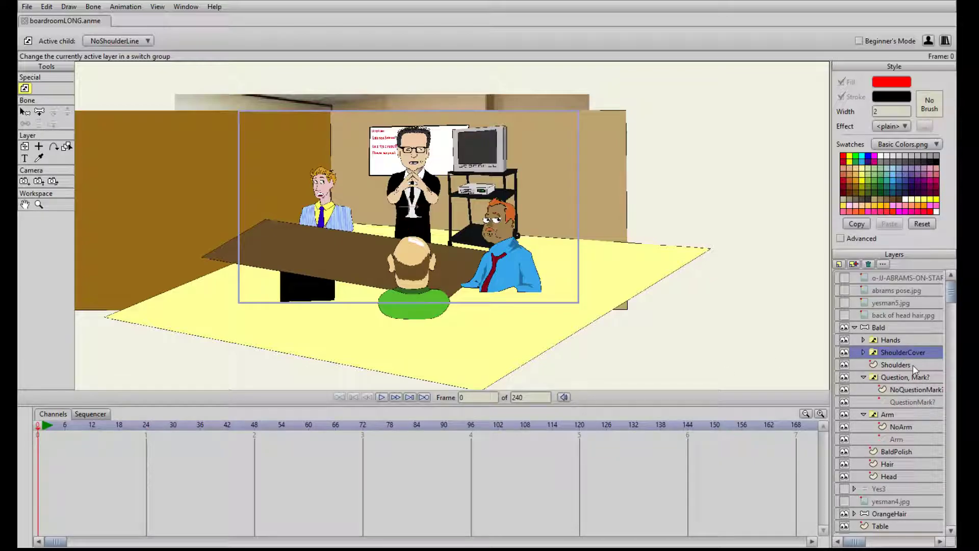
scroll(515, 280, "up", 6)
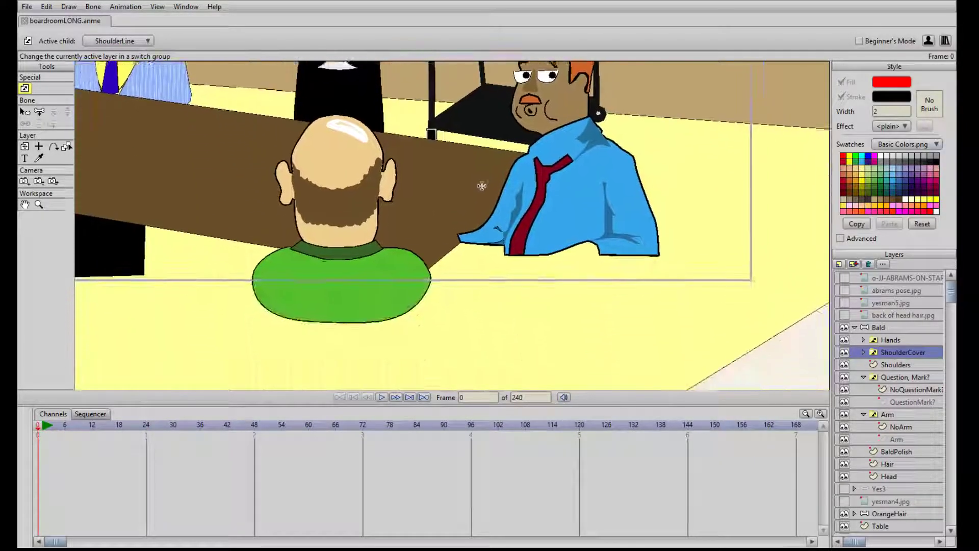
left_click_drag(265, 428, 147, 437)
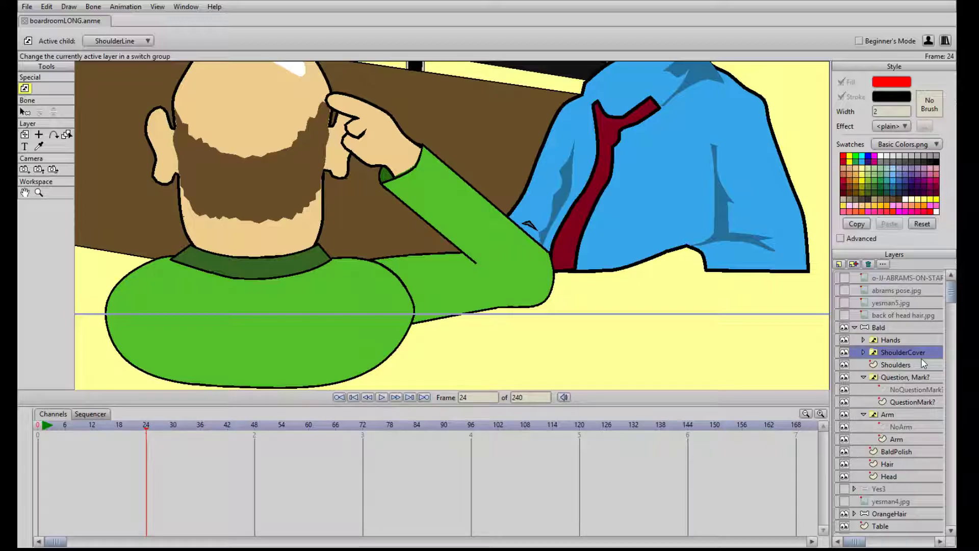
scroll(619, 225, "down", 4)
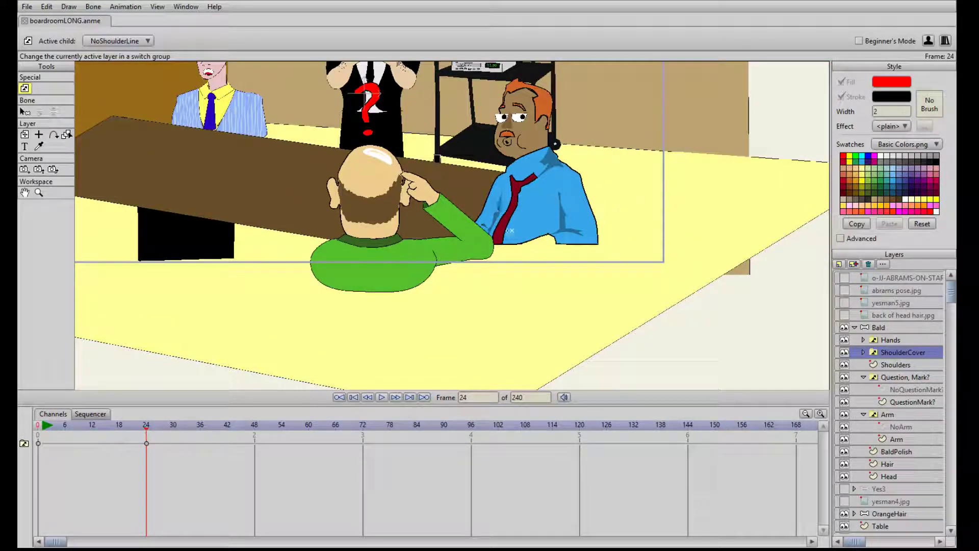
Play the animation from the start to check the bald man's switch changes, and return to frame 0
left_click(339, 397)
scroll(371, 356, "down", 6)
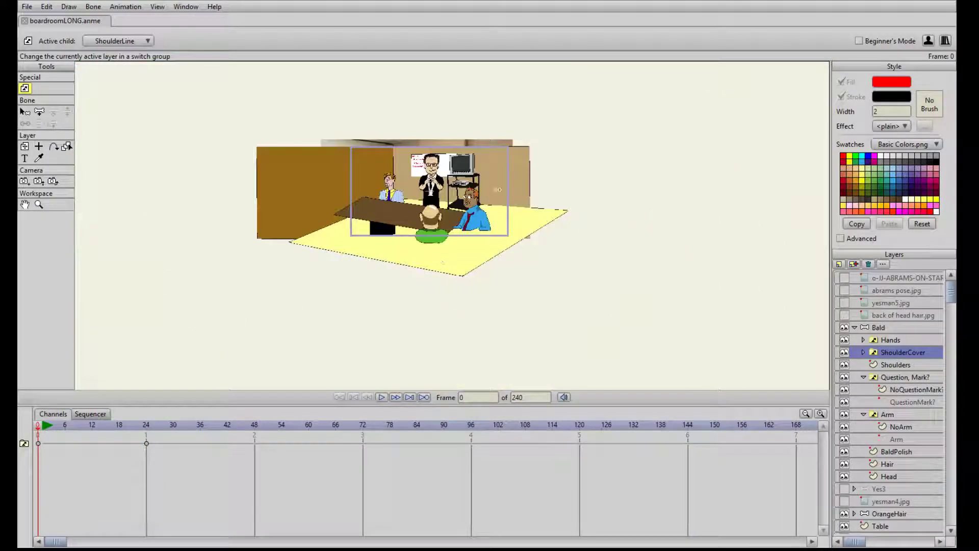
left_click_drag(502, 220, 415, 302)
scroll(414, 302, "up", 3)
left_click_drag(441, 360, 448, 274)
left_click(383, 397)
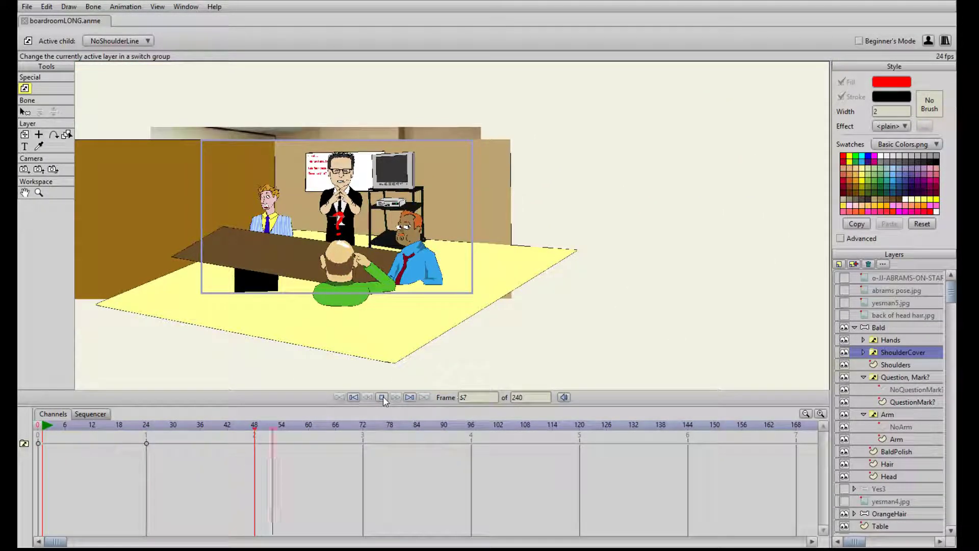
left_click(381, 397)
left_click(355, 398)
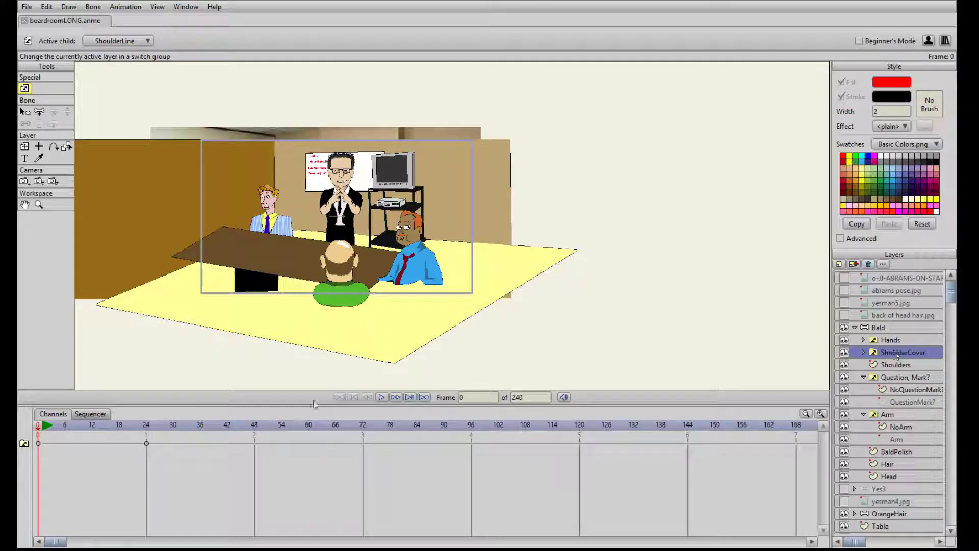
Delete the "Question, Mark?" layer's switch keyframe at frame 24 and return to frame 0
left_click(147, 432)
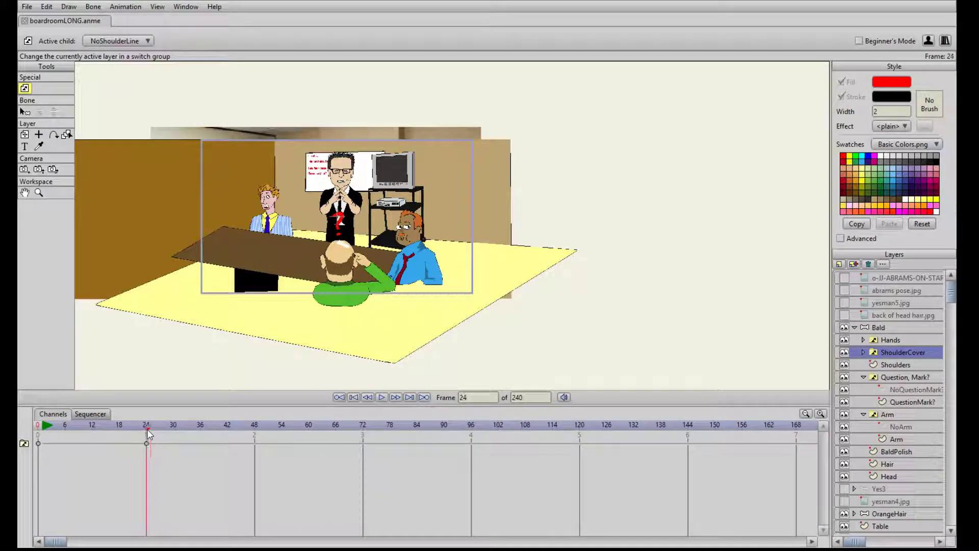
left_click(906, 377)
left_click_drag(132, 454, 163, 437)
key("Delete")
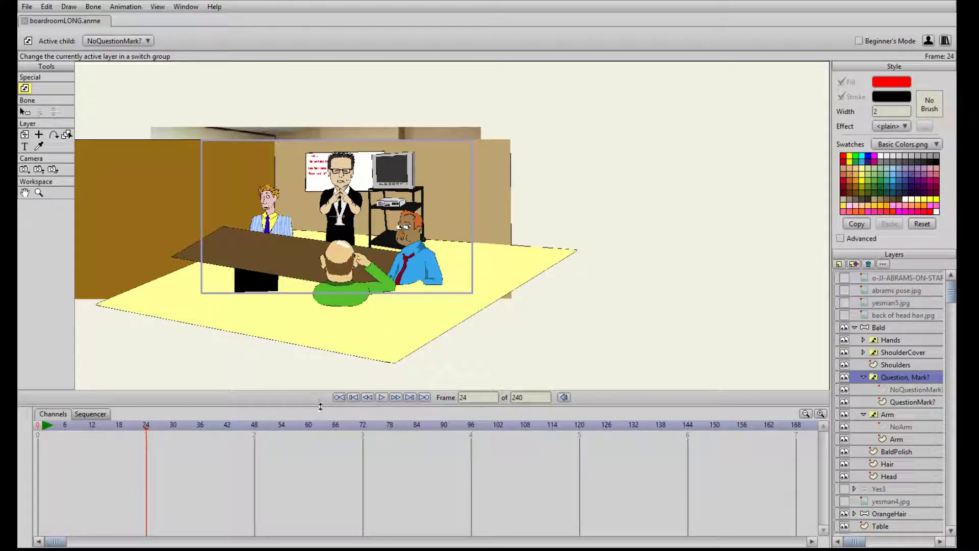
left_click(353, 398)
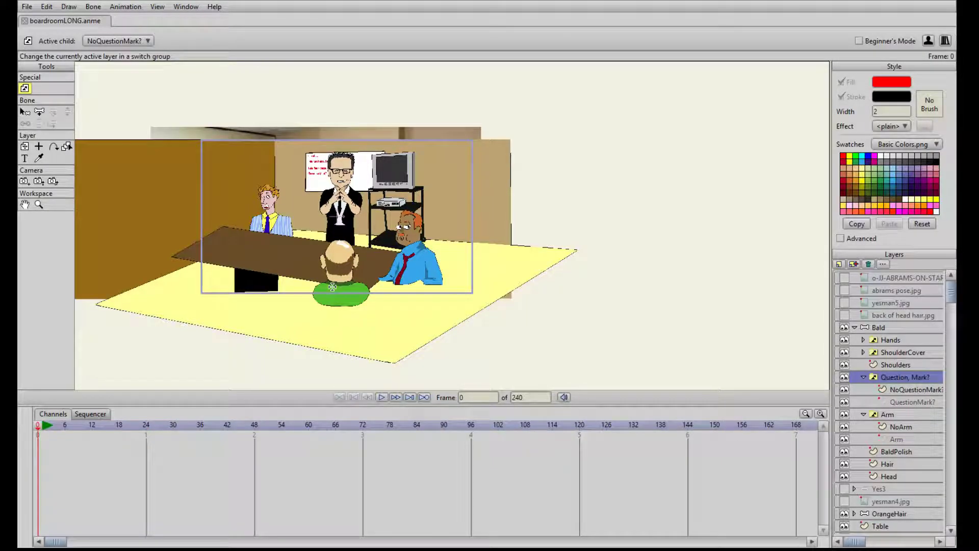
Make the hidden Yes3 character layer visible in the boardroom scene
scroll(333, 284, "up", 3)
scroll(332, 283, "down", 4)
scroll(332, 284, "up", 3)
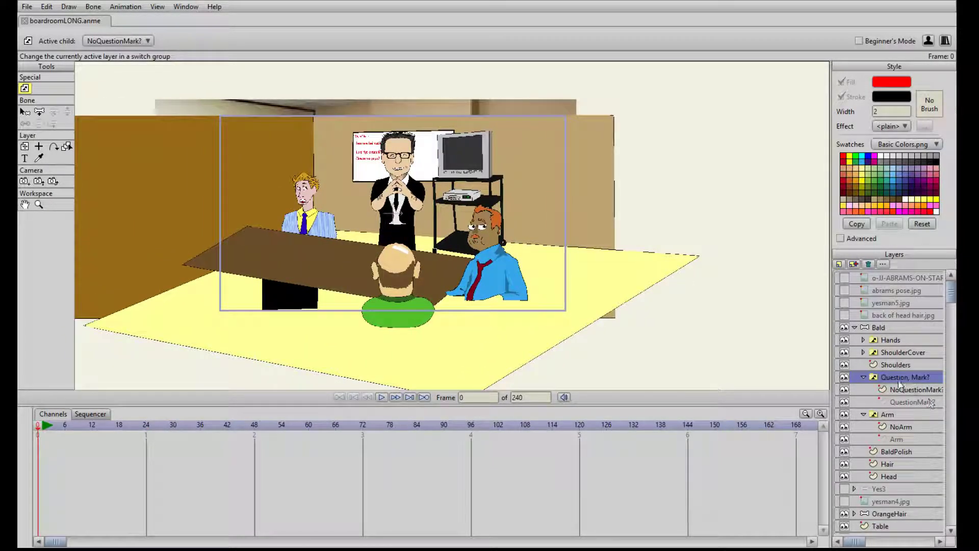
scroll(861, 371, "down", 1)
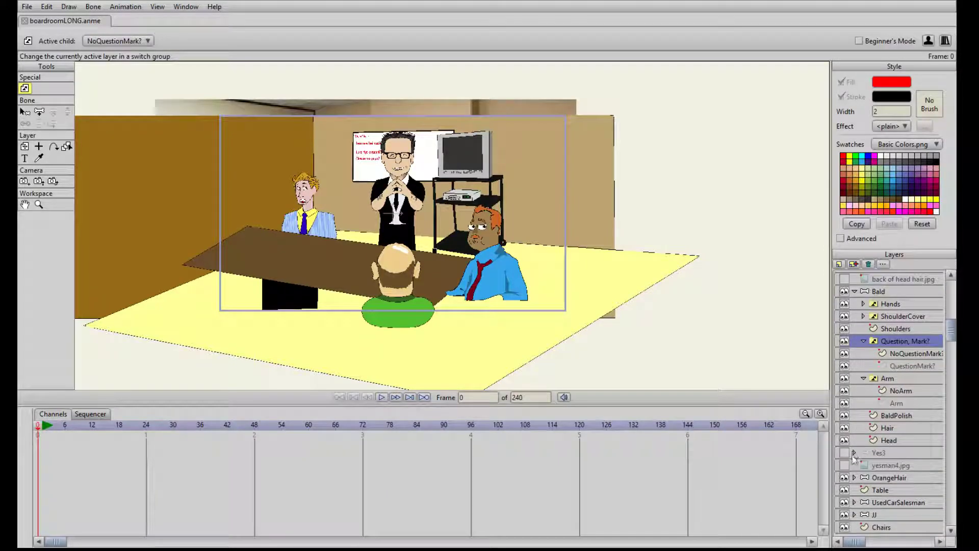
scroll(847, 418, "down", 1)
left_click(844, 418)
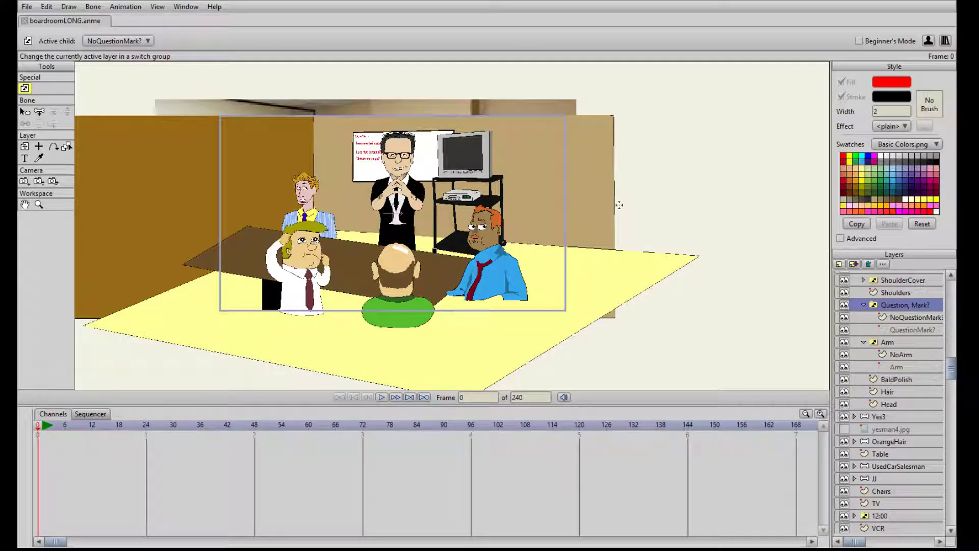